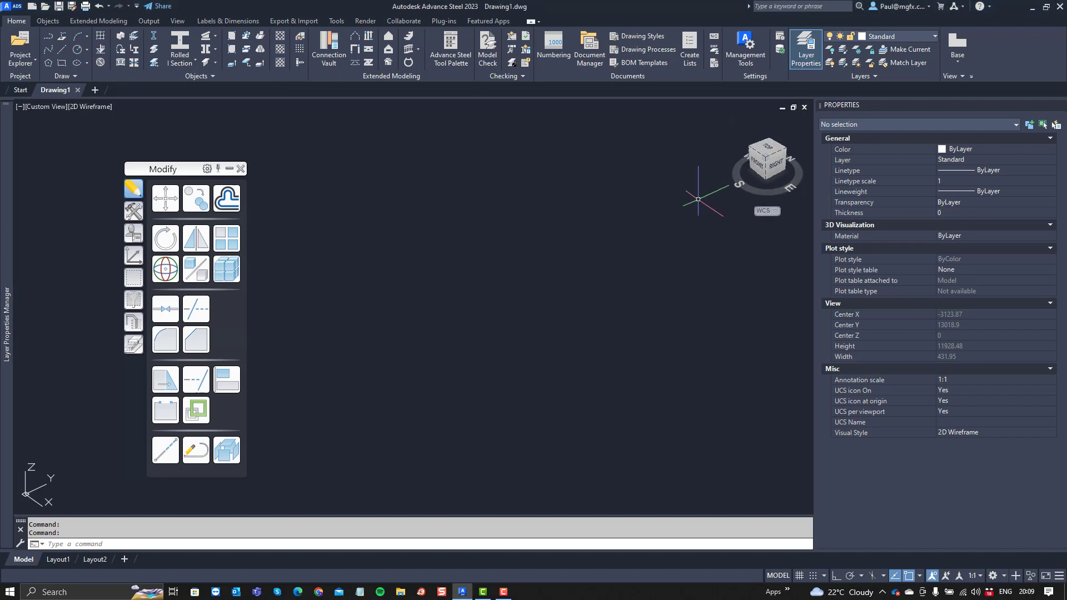
Step: In the top view, create a poly beam starting at 0,0,0 with its next point at a relative 600,0
{"action": "left_click", "coordinate": [768, 154]}
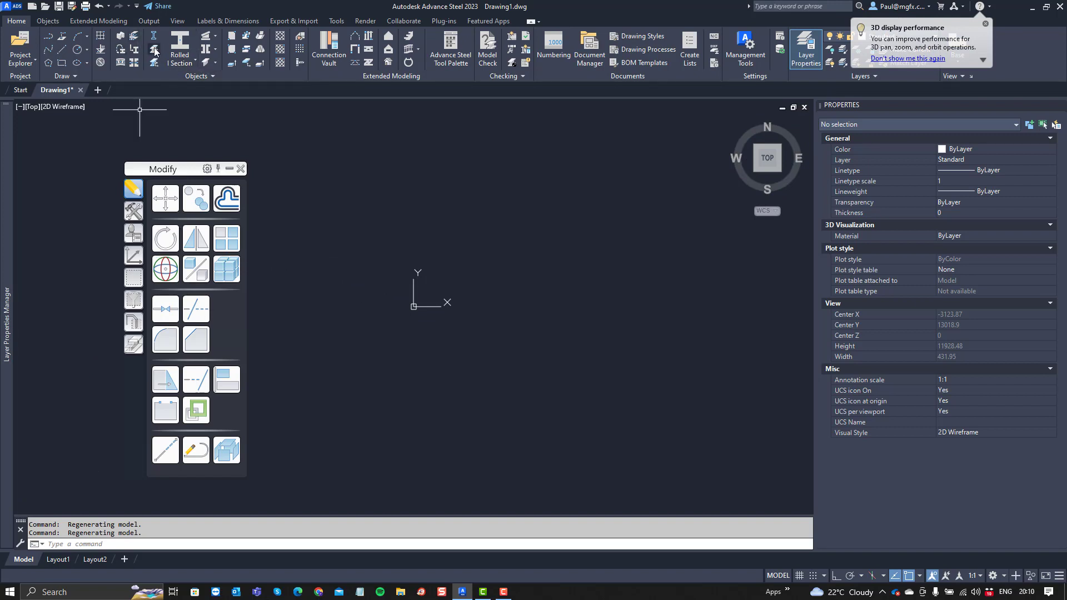
{"action": "left_click", "coordinate": [120, 54]}
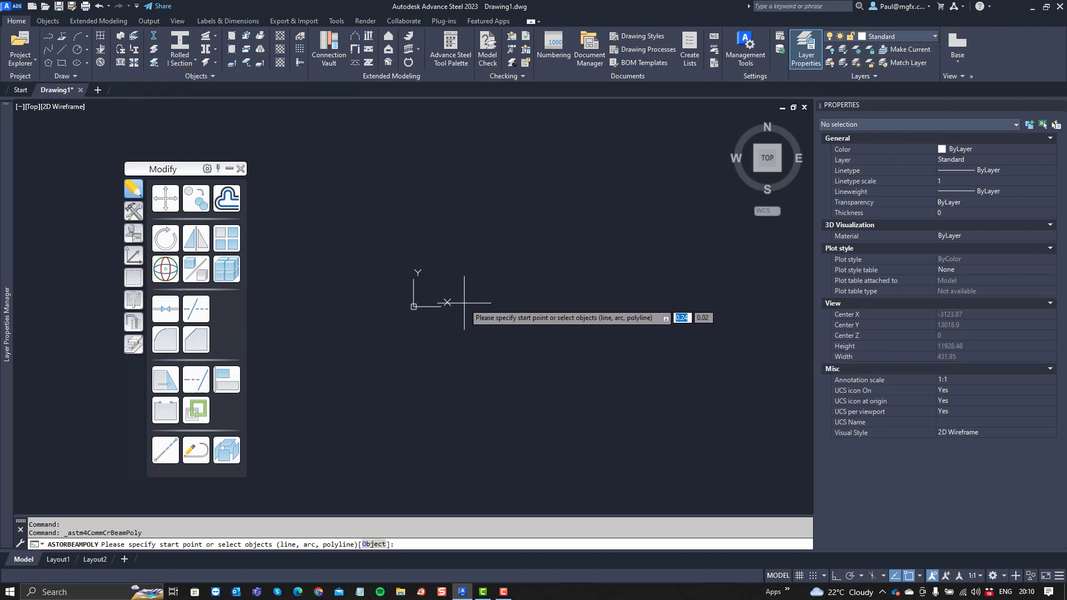
{"action": "type", "text": "0,0,0"}
{"action": "key", "text": "Return"}
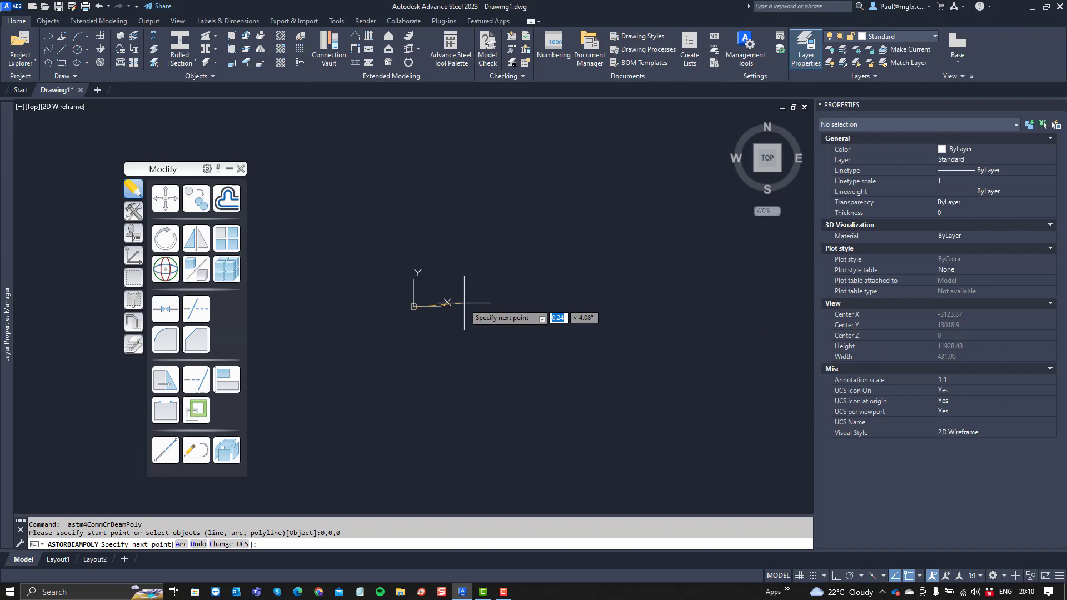
{"action": "type", "text": "600,0"}
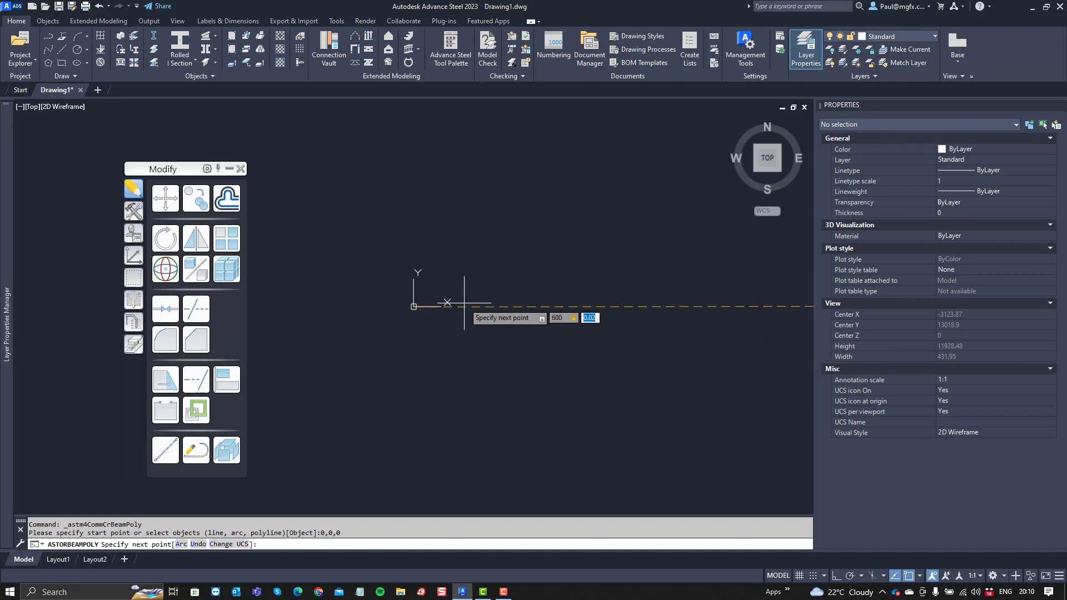
{"action": "key", "text": "Return"}
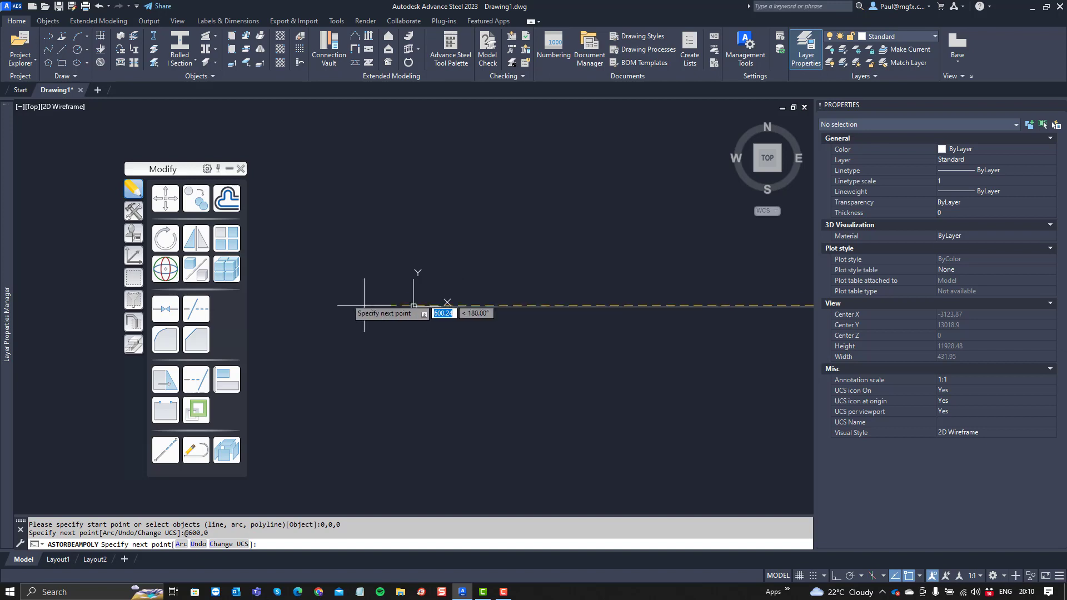
{"action": "scroll", "coordinate": [390, 321], "scroll_direction": "down", "scroll_amount": 5}
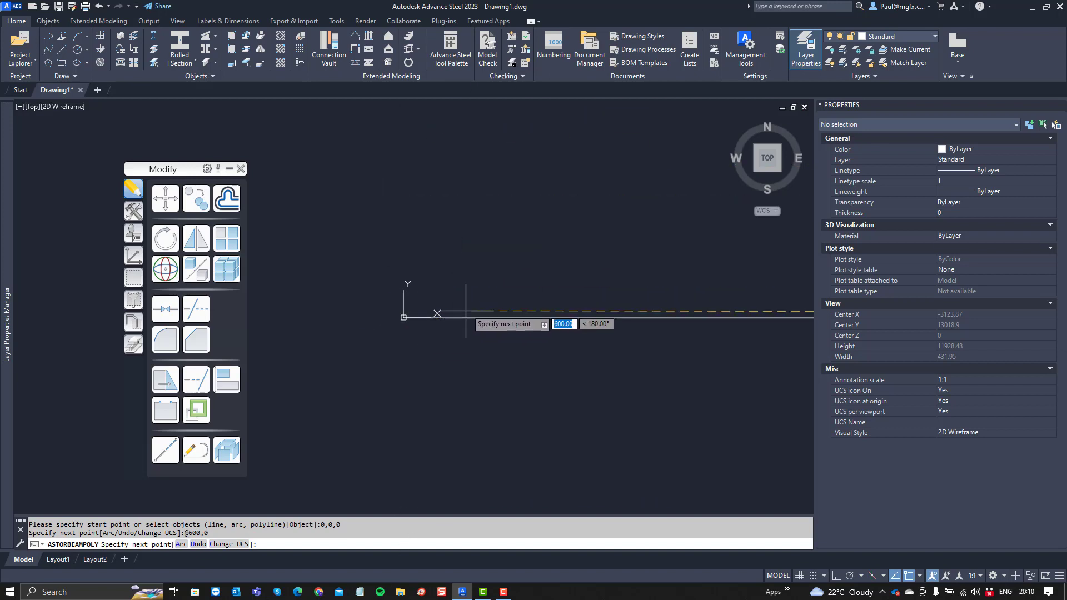
{"action": "right_click", "coordinate": [469, 304]}
{"action": "left_click", "coordinate": [511, 310]}
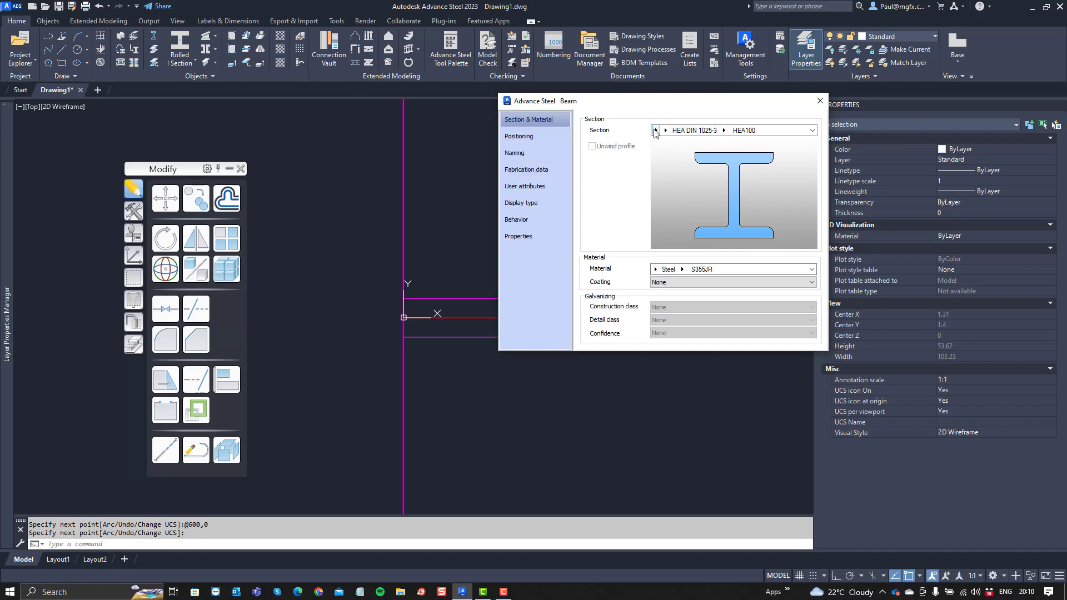
Step: Change the beam's section category to Round bars and pick the SA Round bar standard from all available ones
{"action": "left_click", "coordinate": [655, 131]}
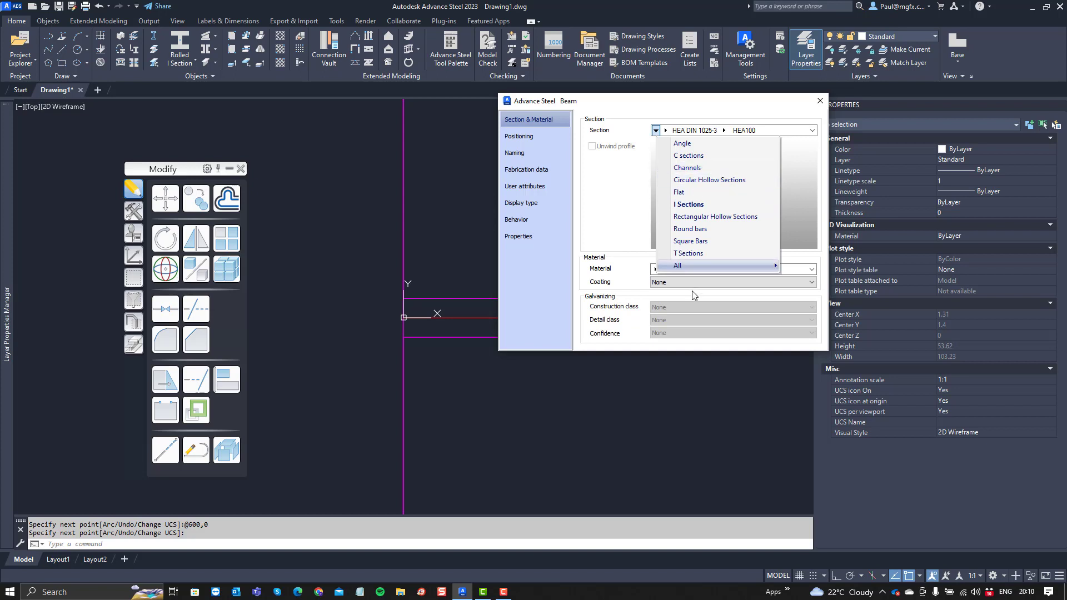
{"action": "mouse_move", "coordinate": [688, 267]}
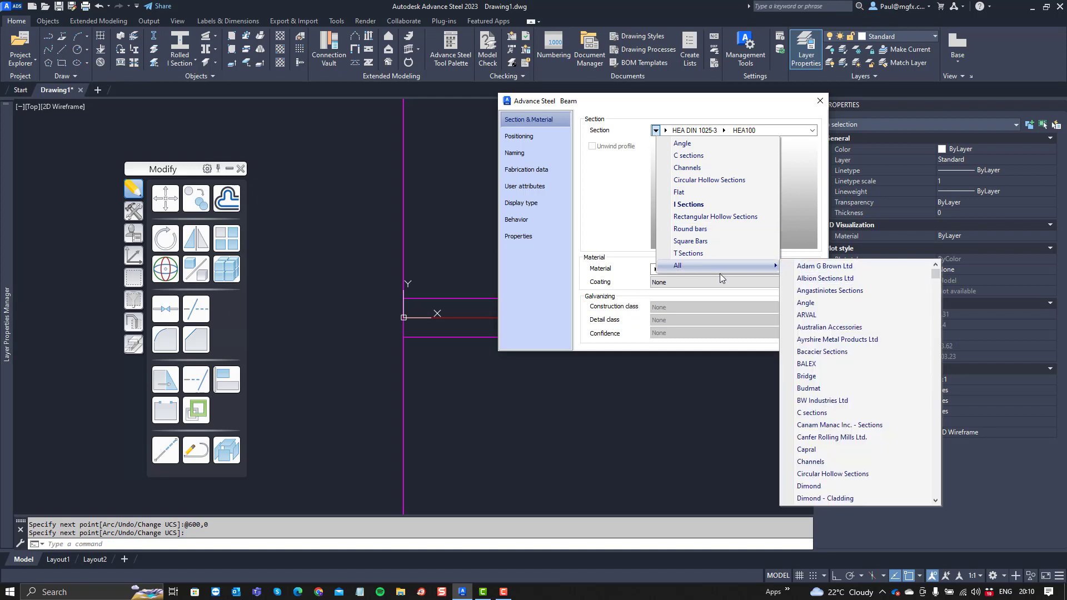
{"action": "left_click", "coordinate": [705, 229]}
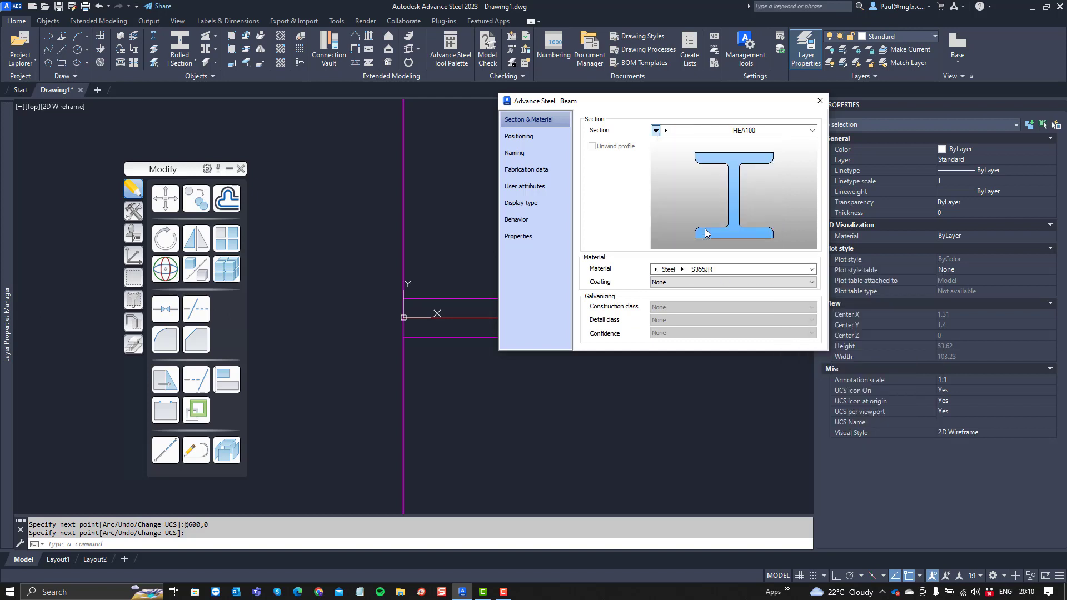
{"action": "left_click", "coordinate": [656, 130]}
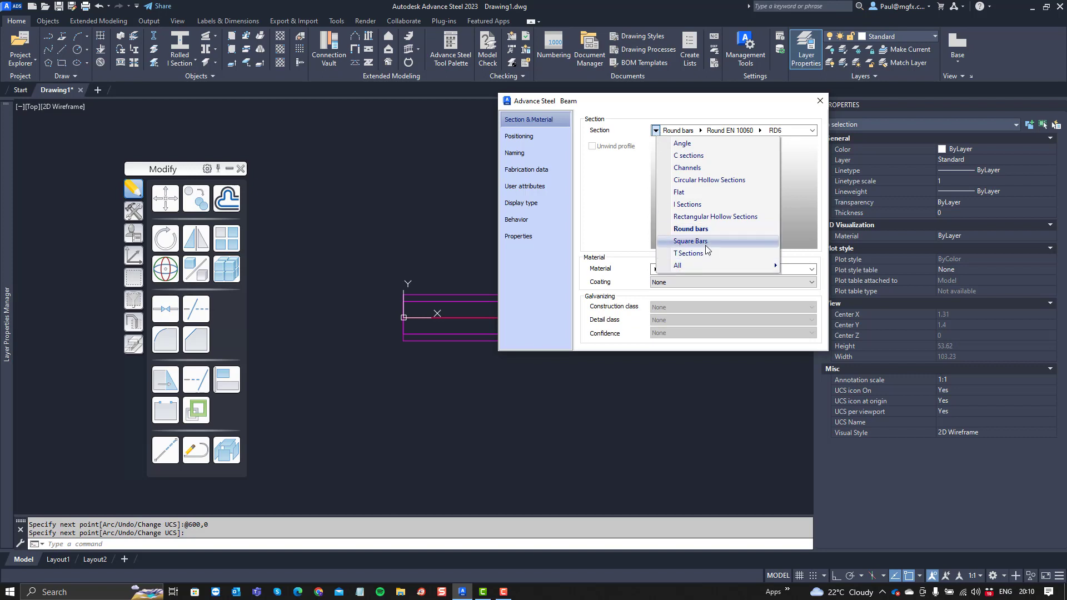
{"action": "left_click", "coordinate": [694, 129]}
{"action": "left_click", "coordinate": [702, 133]}
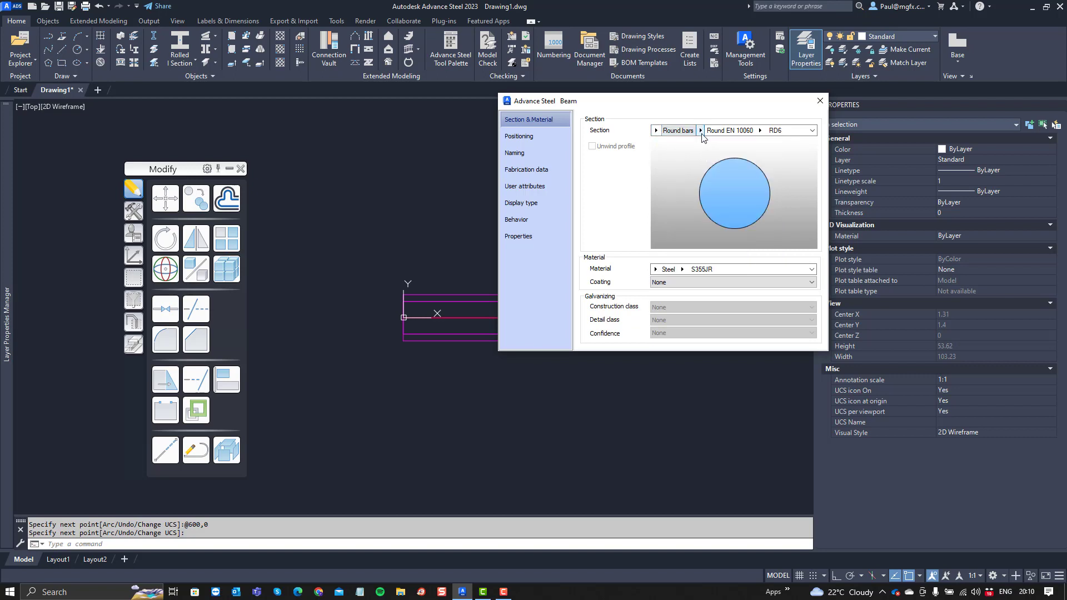
{"action": "left_click", "coordinate": [701, 130]}
{"action": "left_click", "coordinate": [698, 144]}
{"action": "left_click", "coordinate": [700, 131]}
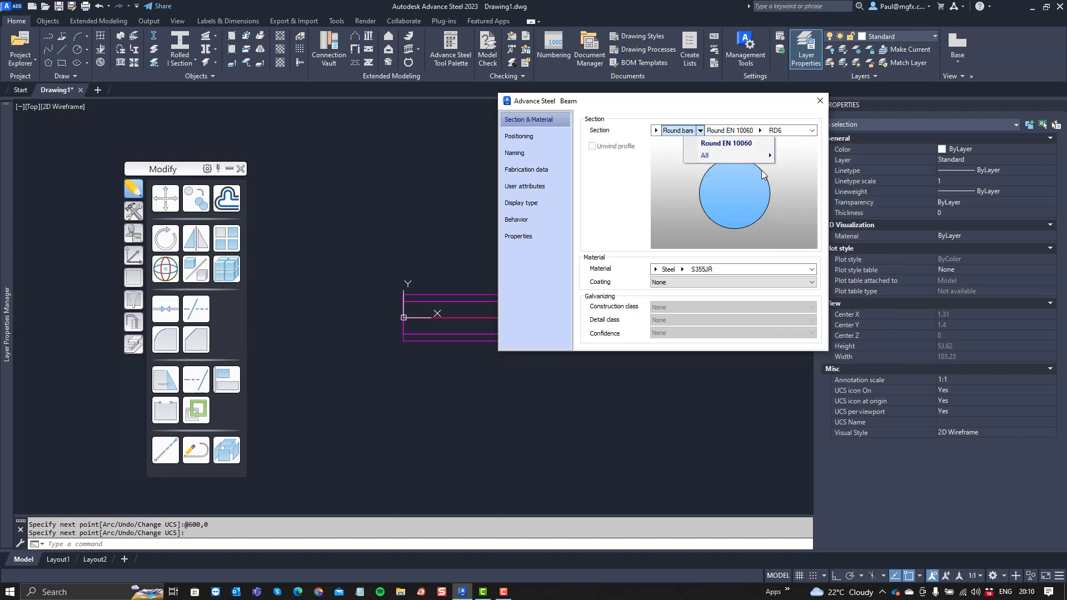
{"action": "mouse_move", "coordinate": [744, 158]}
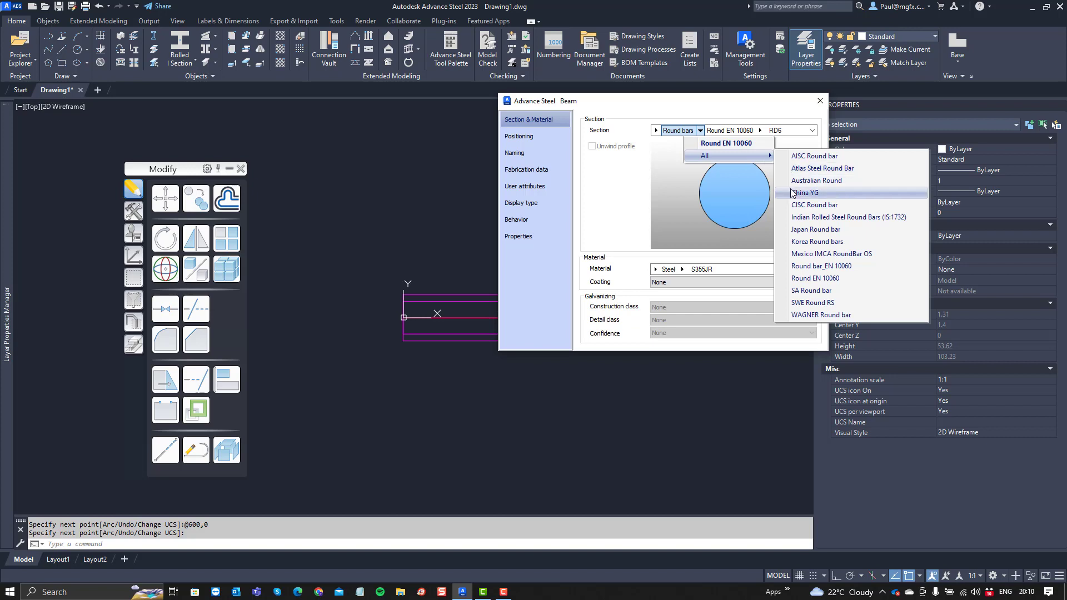
{"action": "left_click", "coordinate": [803, 291]}
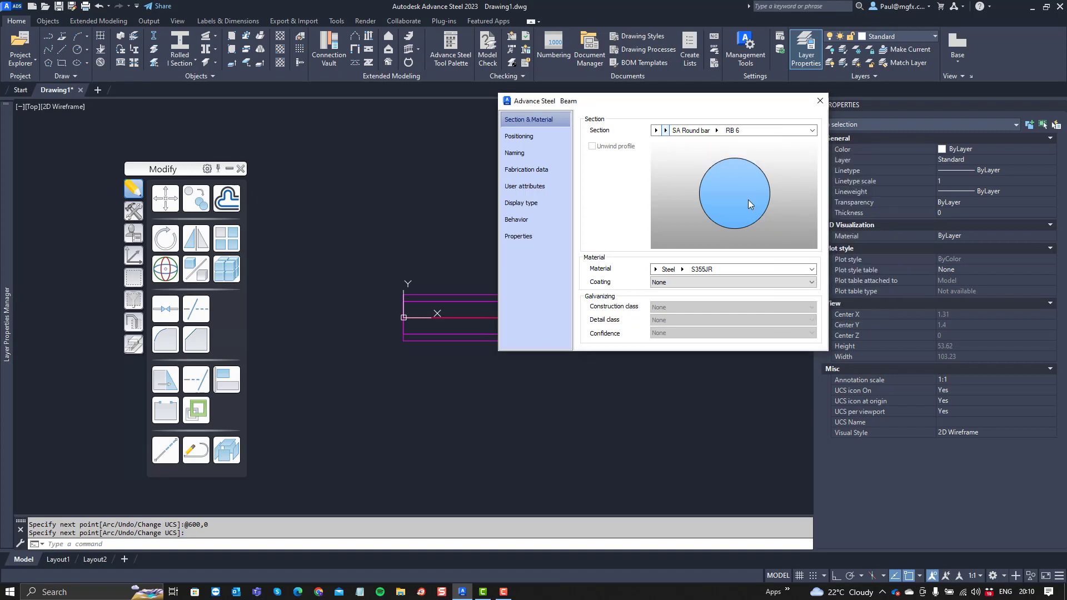
Step: Set the round bar's section size to RB 60
{"action": "left_click", "coordinate": [717, 131]}
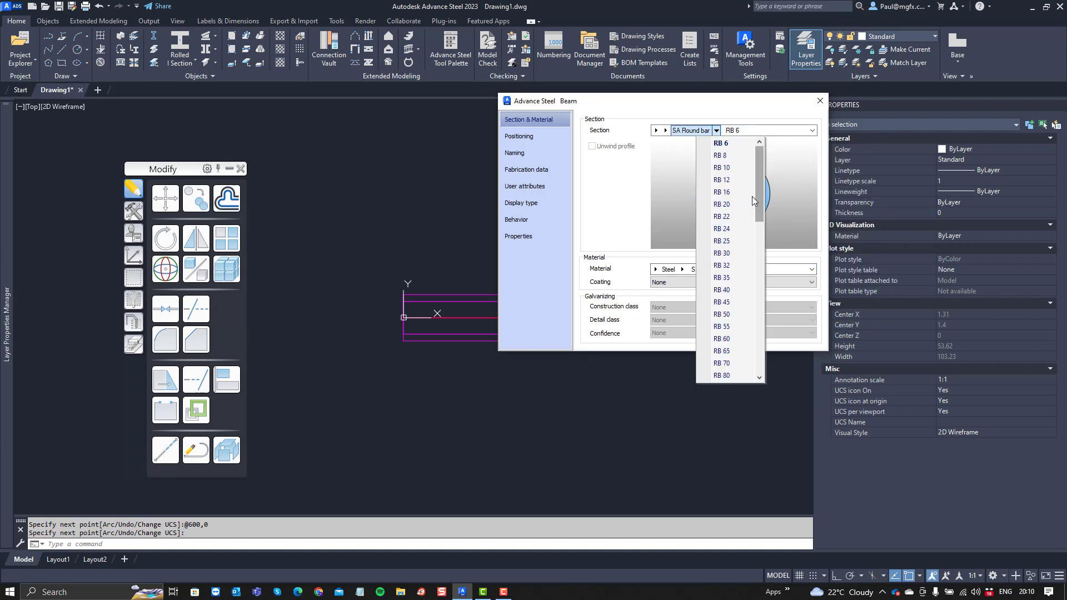
{"action": "left_click_drag", "start_coordinate": [761, 187], "coordinate": [761, 228]}
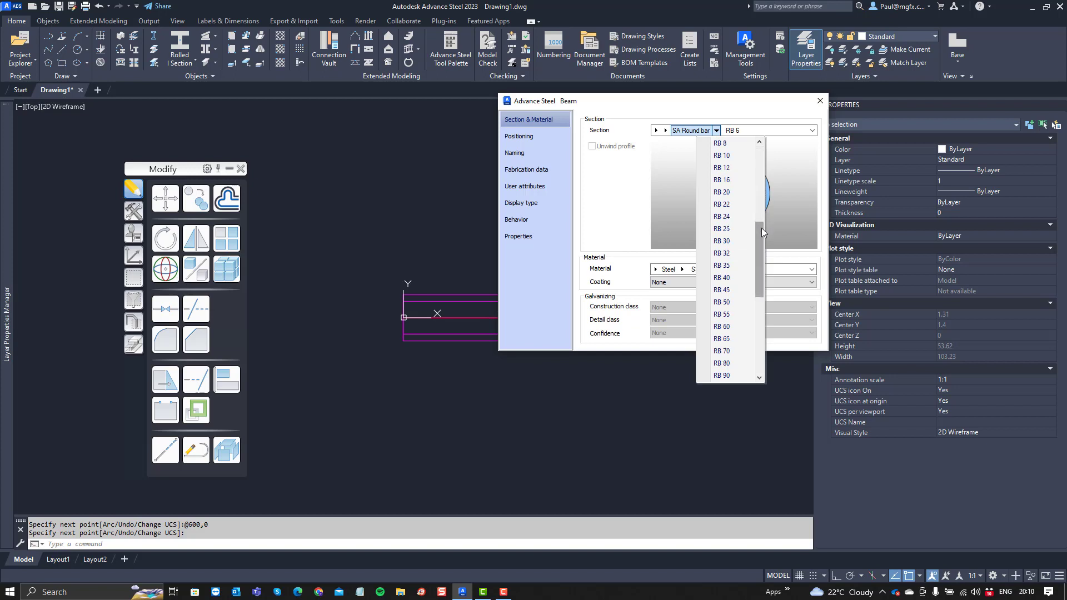
{"action": "left_click", "coordinate": [733, 326]}
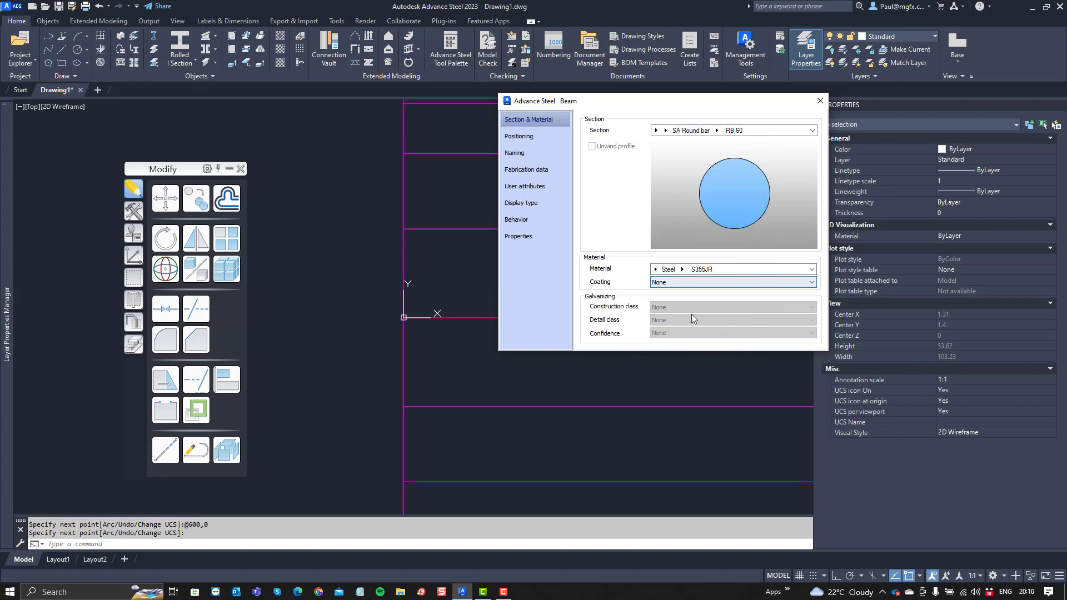
Step: Set the beam's offset reference to the centre of the section and enter B1 as its single part mark
{"action": "left_click", "coordinate": [521, 137]}
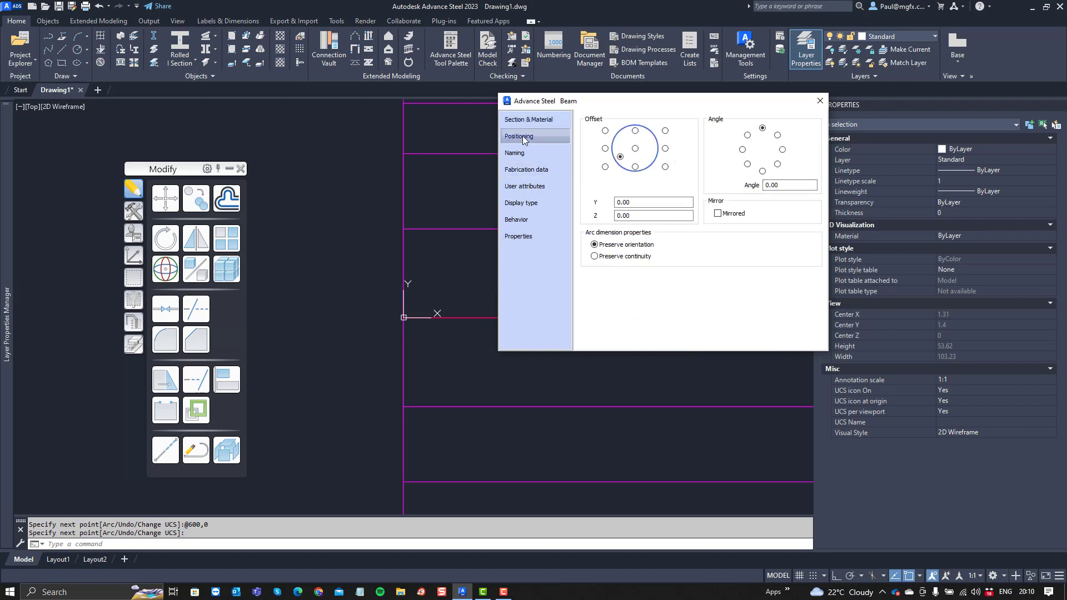
{"action": "left_click", "coordinate": [636, 149]}
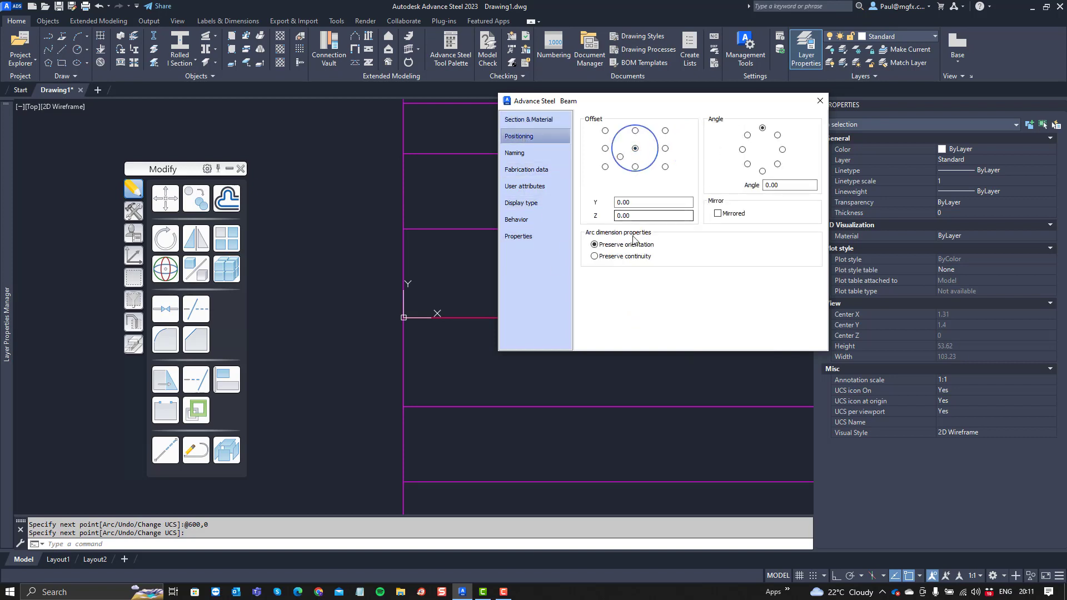
{"action": "left_click", "coordinate": [531, 154]}
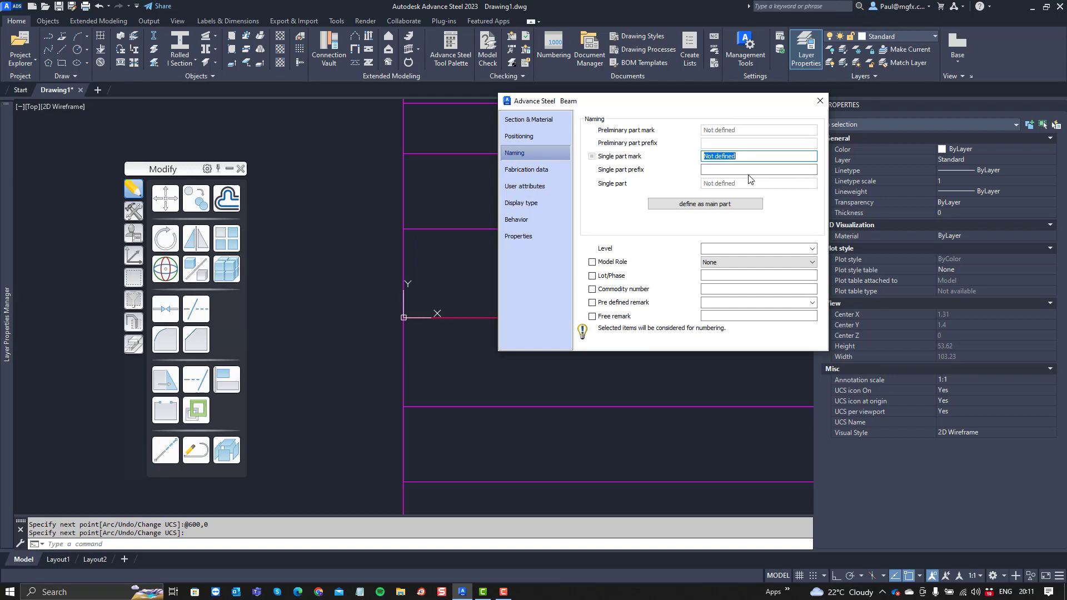
{"action": "type", "text": "B1"}
{"action": "left_click", "coordinate": [756, 264]}
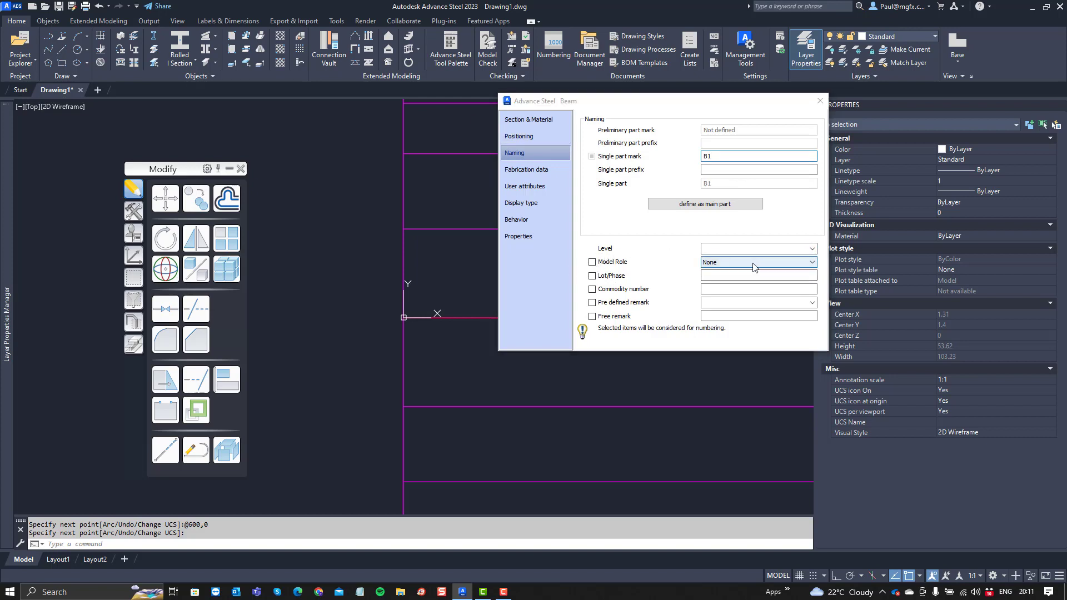
{"action": "left_click", "coordinate": [592, 262]}
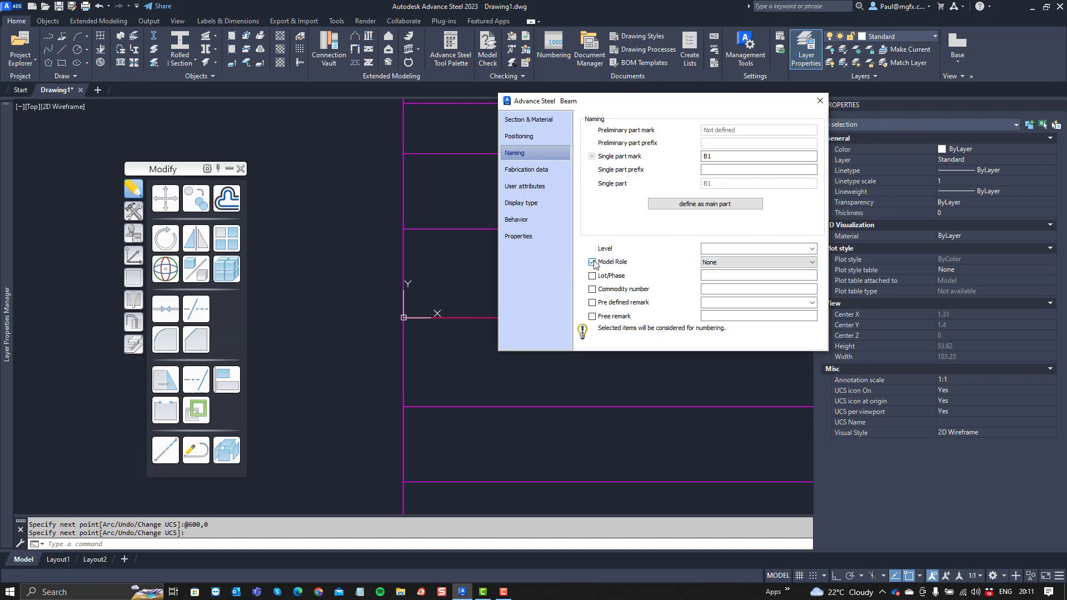
{"action": "left_click", "coordinate": [811, 262]}
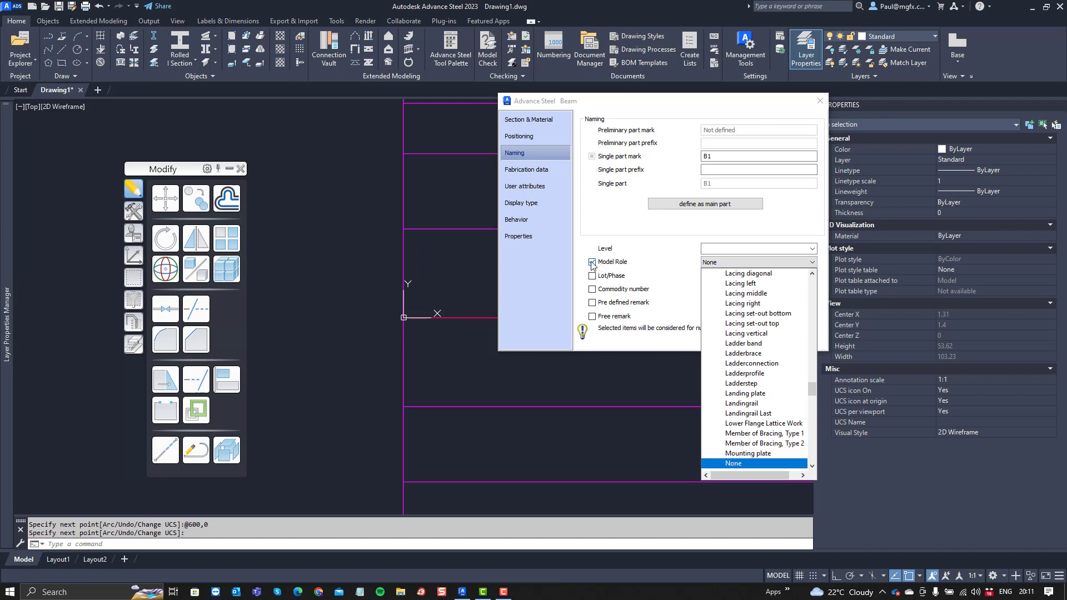
{"action": "left_click", "coordinate": [592, 264]}
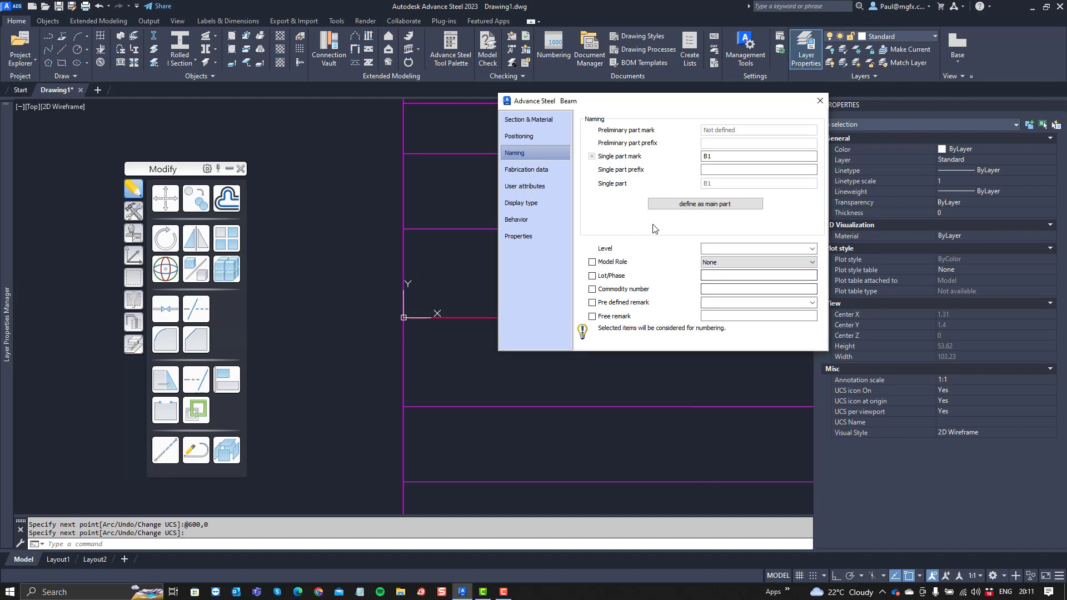
Step: Define the beam as a main part and set its assembly mark to 1
{"action": "left_click", "coordinate": [691, 204]}
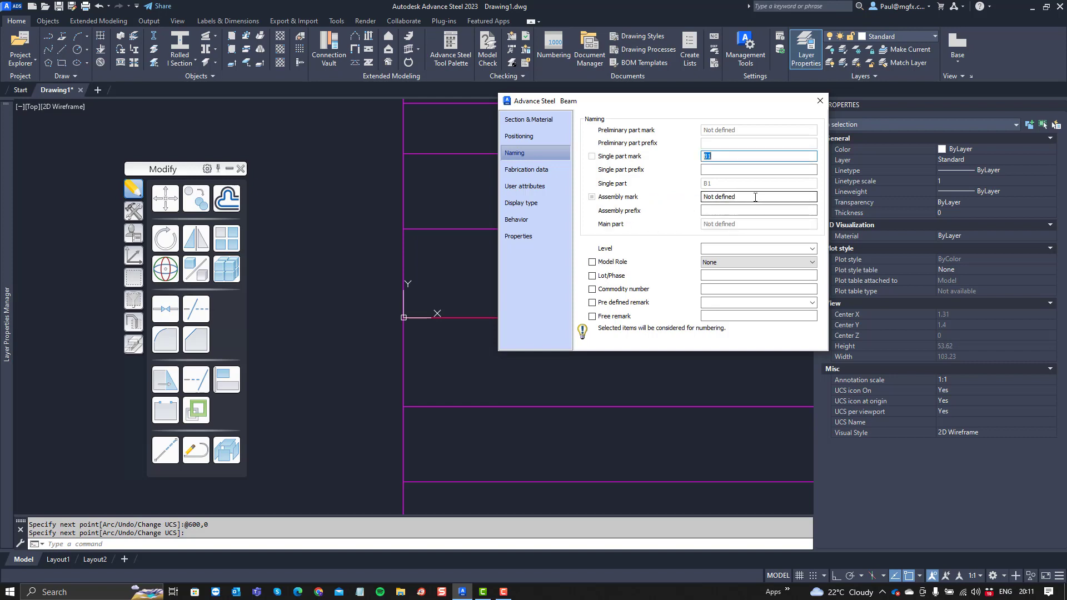
{"action": "type", "text": "1"}
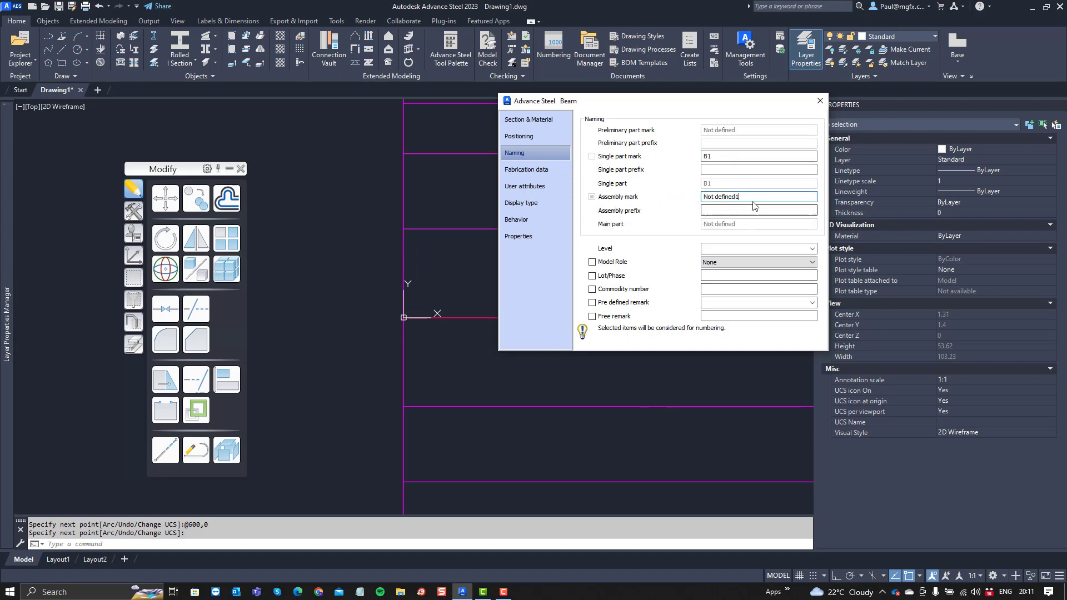
{"action": "left_click_drag", "start_coordinate": [753, 198], "coordinate": [579, 200]}
{"action": "type", "text": "1"}
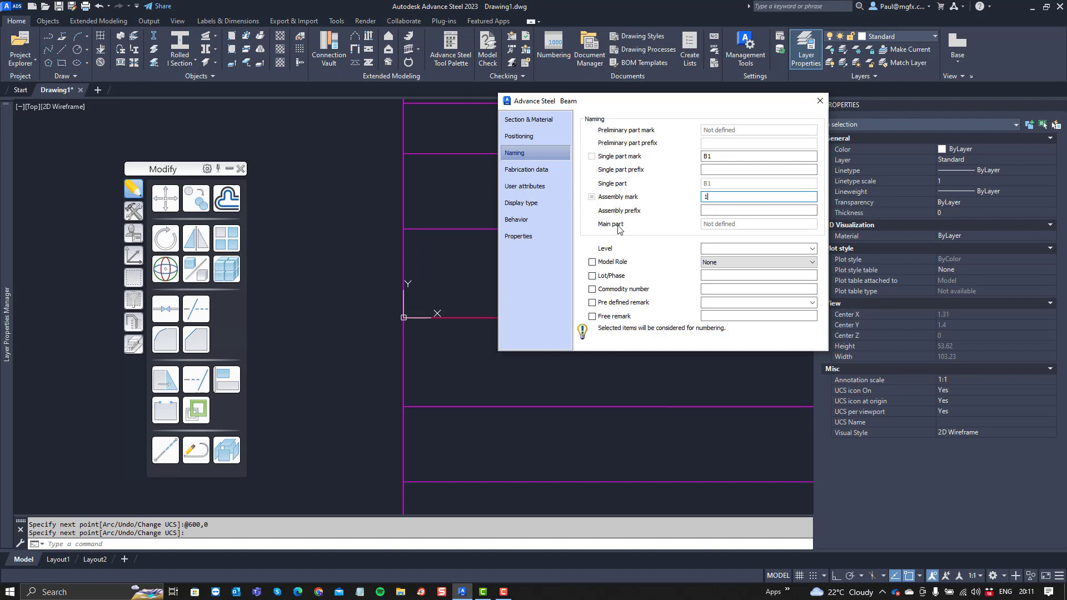
Step: Review the beam's fabrication data, user attributes, display type, behavior and section properties, closing the beam settings when done
{"action": "left_click", "coordinate": [537, 173]}
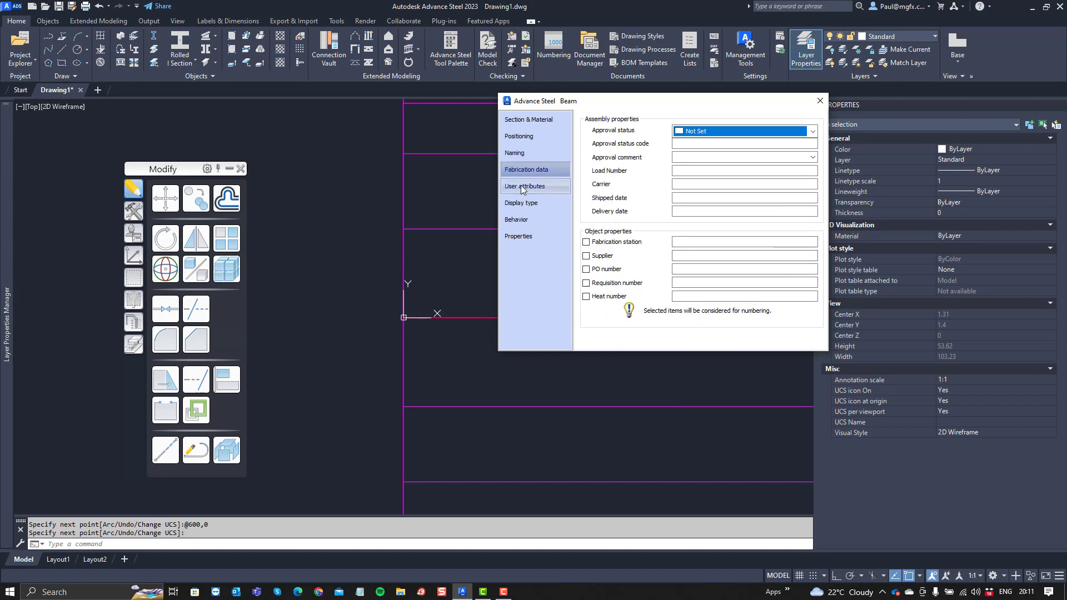
{"action": "left_click", "coordinate": [525, 187]}
{"action": "left_click", "coordinate": [525, 202]}
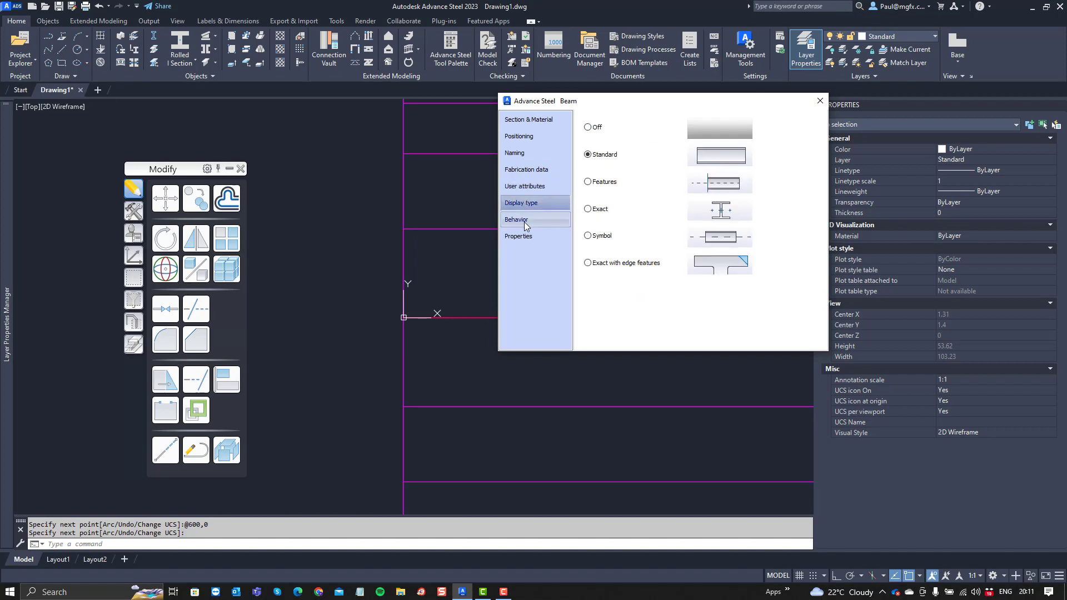
{"action": "left_click", "coordinate": [525, 219]}
{"action": "left_click", "coordinate": [525, 236]}
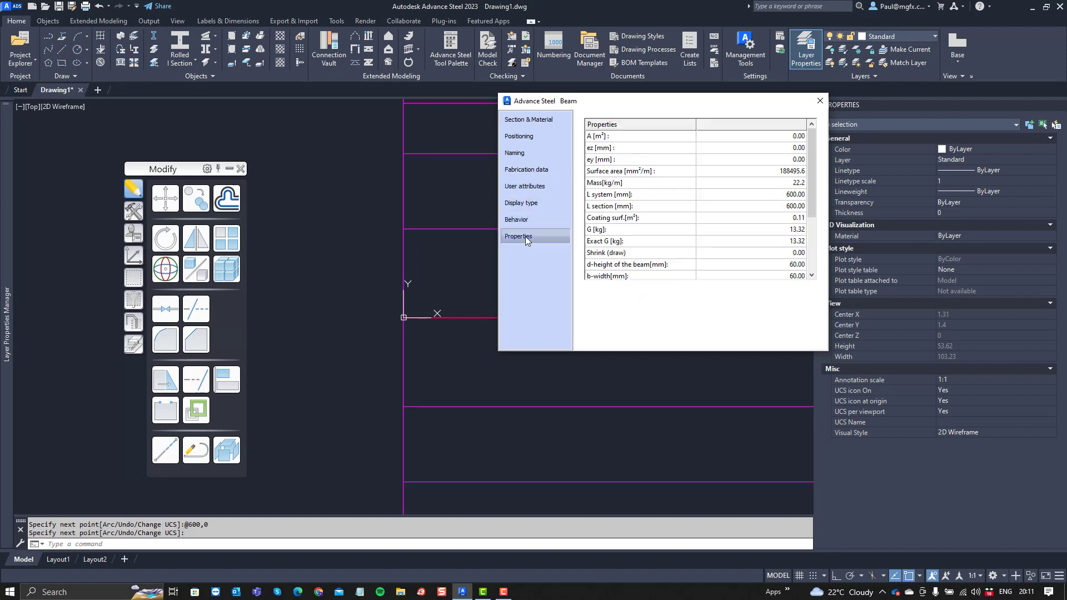
{"action": "left_click", "coordinate": [820, 102]}
Step: Display the round bar in the X-ray visual style from a 3D viewpoint
{"action": "scroll", "coordinate": [489, 306], "scroll_direction": "down", "scroll_amount": 15}
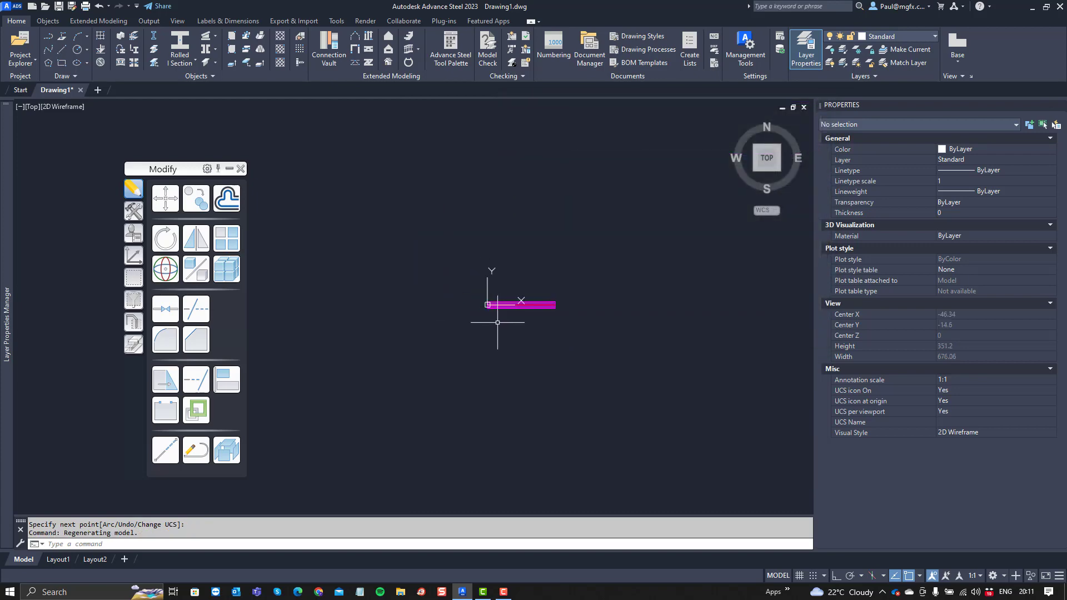
{"action": "scroll", "coordinate": [495, 310], "scroll_direction": "up", "scroll_amount": 4}
{"action": "middle_click_drag", "start_coordinate": [472, 350], "coordinate": [560, 364], "text": "shift"}
{"action": "scroll", "coordinate": [433, 245], "scroll_direction": "up", "scroll_amount": 8}
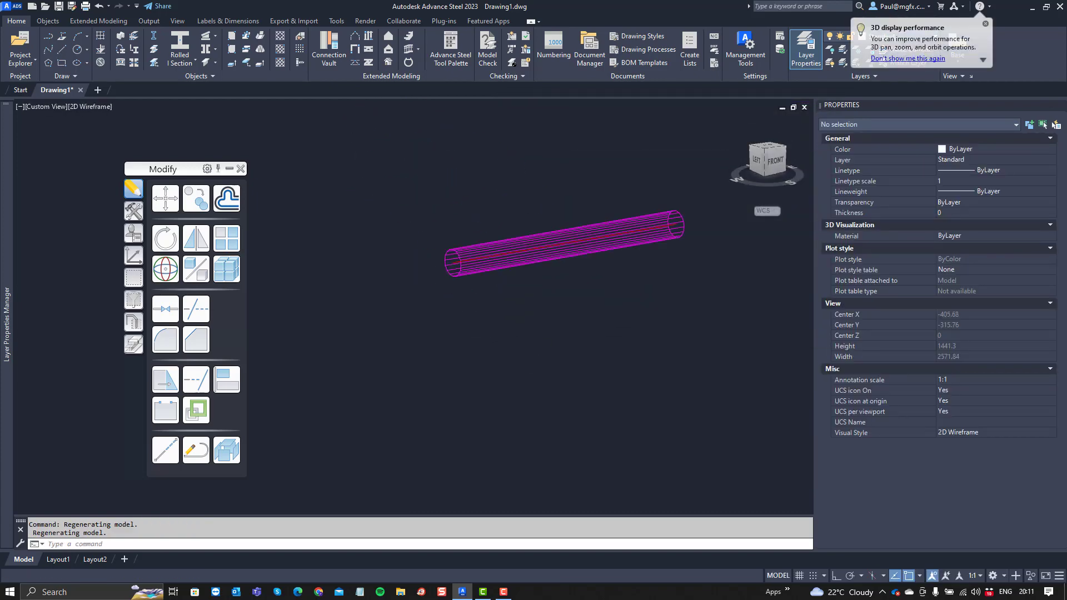
{"action": "middle_click_drag", "start_coordinate": [433, 245], "coordinate": [482, 359], "text": "shift"}
{"action": "scroll", "coordinate": [477, 320], "scroll_direction": "down", "scroll_amount": 8}
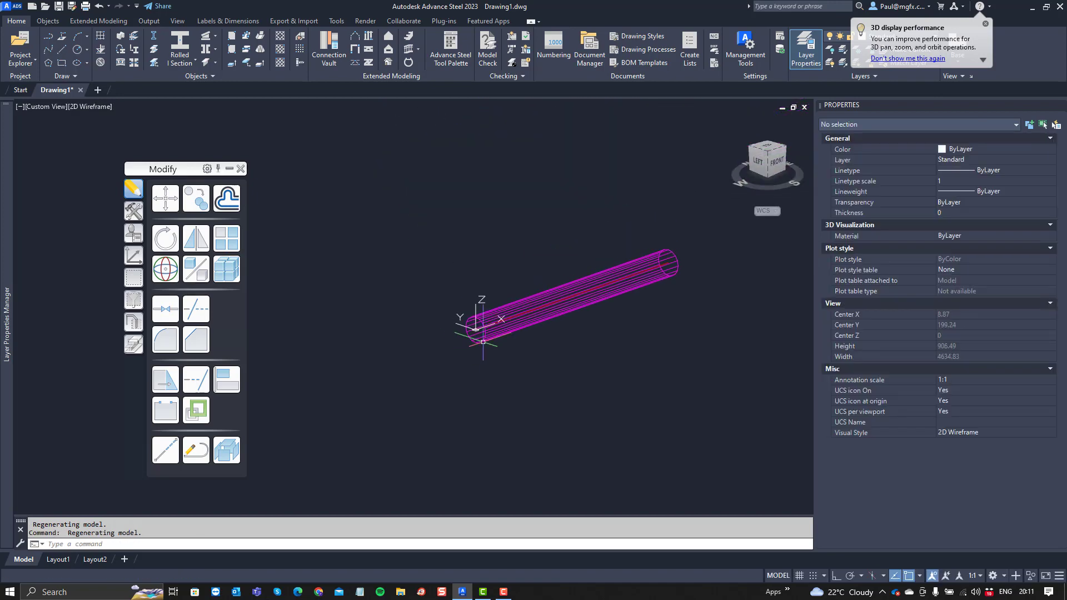
{"action": "left_click", "coordinate": [92, 106]}
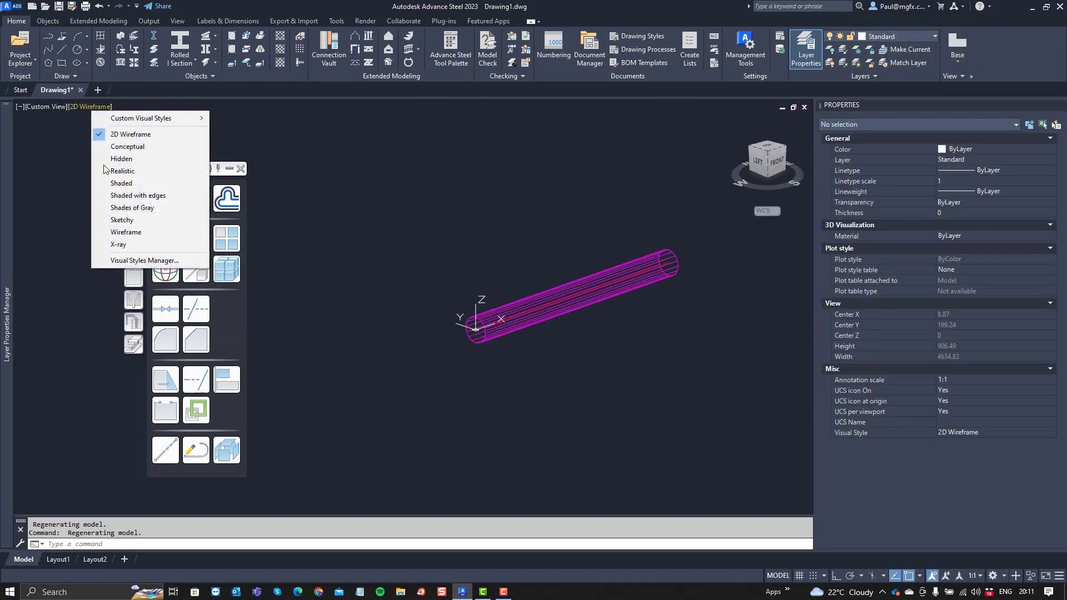
{"action": "left_click", "coordinate": [118, 244]}
{"action": "scroll", "coordinate": [428, 362], "scroll_direction": "up", "scroll_amount": 3}
{"action": "middle_click_drag", "start_coordinate": [429, 362], "coordinate": [446, 380], "text": "shift"}
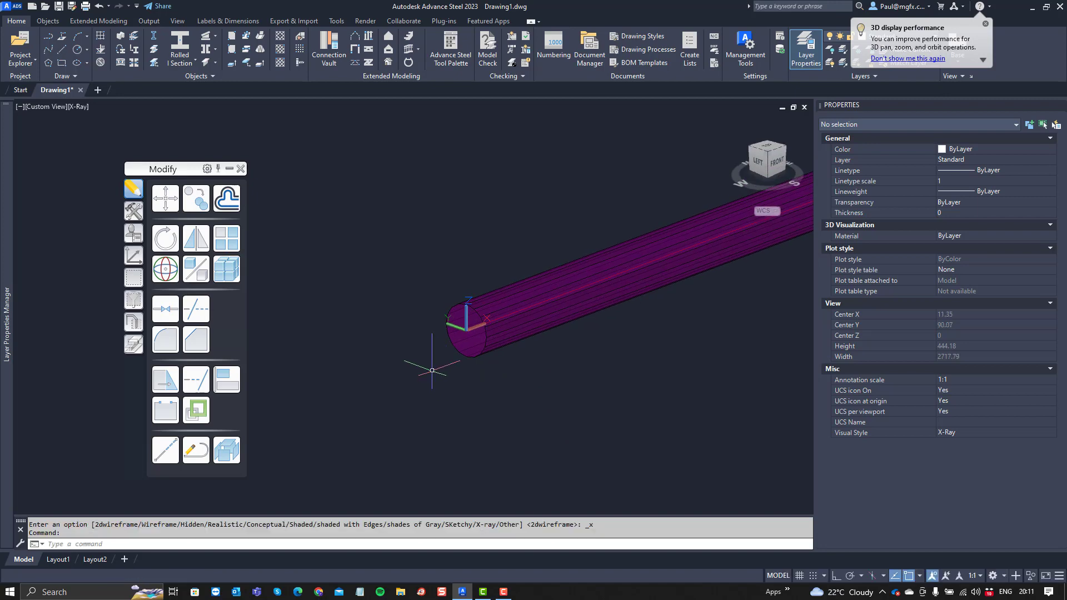
Step: Rotate the UCS about its Y axis so the XY plane lies on the bar's end face
{"action": "scroll", "coordinate": [455, 353], "scroll_direction": "up", "scroll_amount": 3}
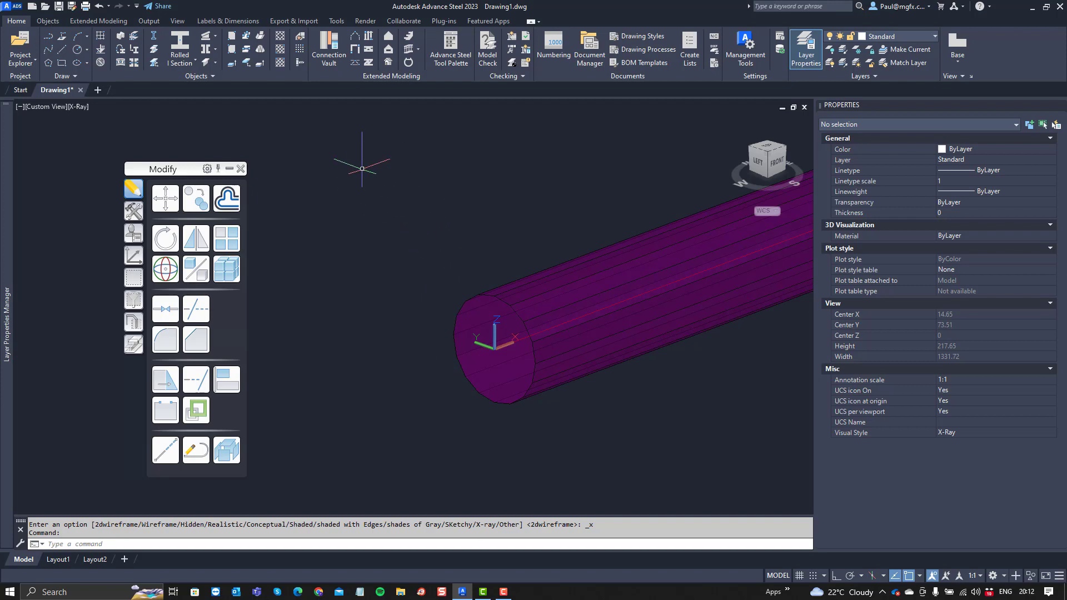
{"action": "middle_click_drag", "start_coordinate": [429, 286], "coordinate": [388, 269]}
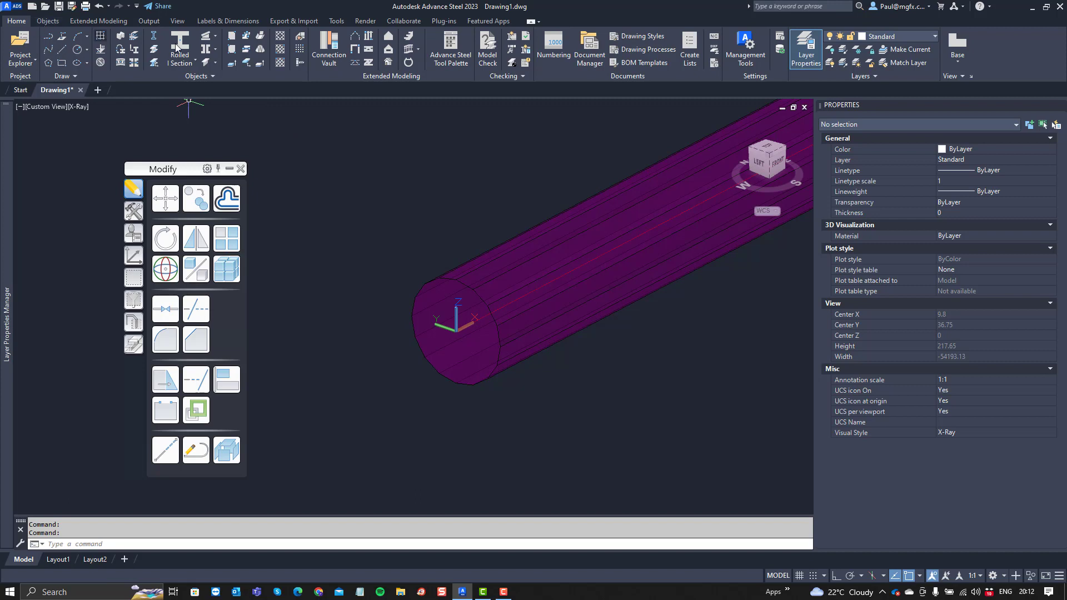
{"action": "left_click", "coordinate": [129, 260]}
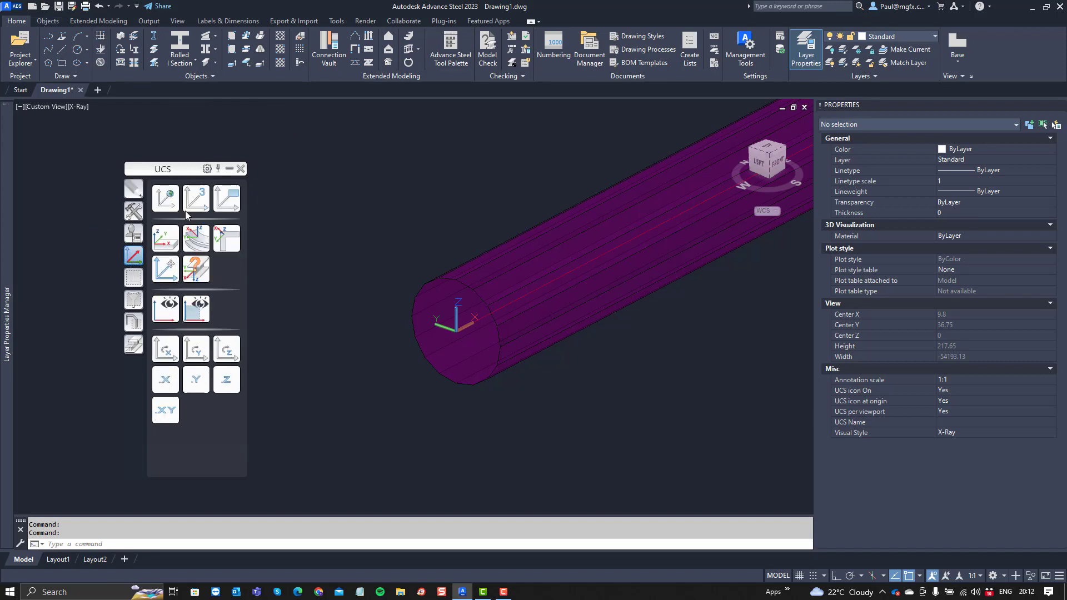
{"action": "left_click", "coordinate": [192, 350]}
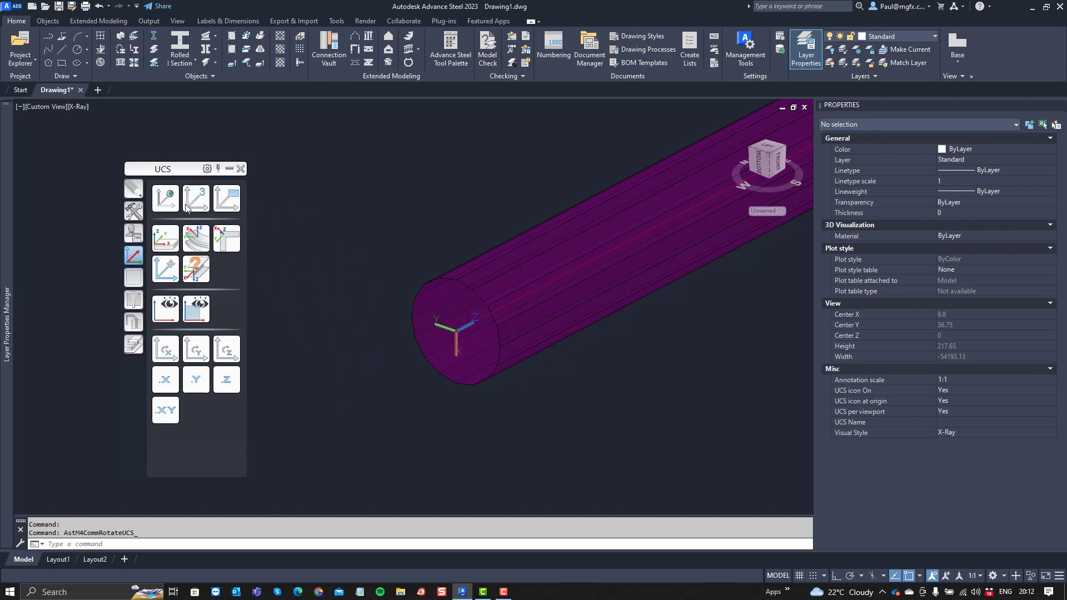
{"action": "left_click", "coordinate": [87, 50]}
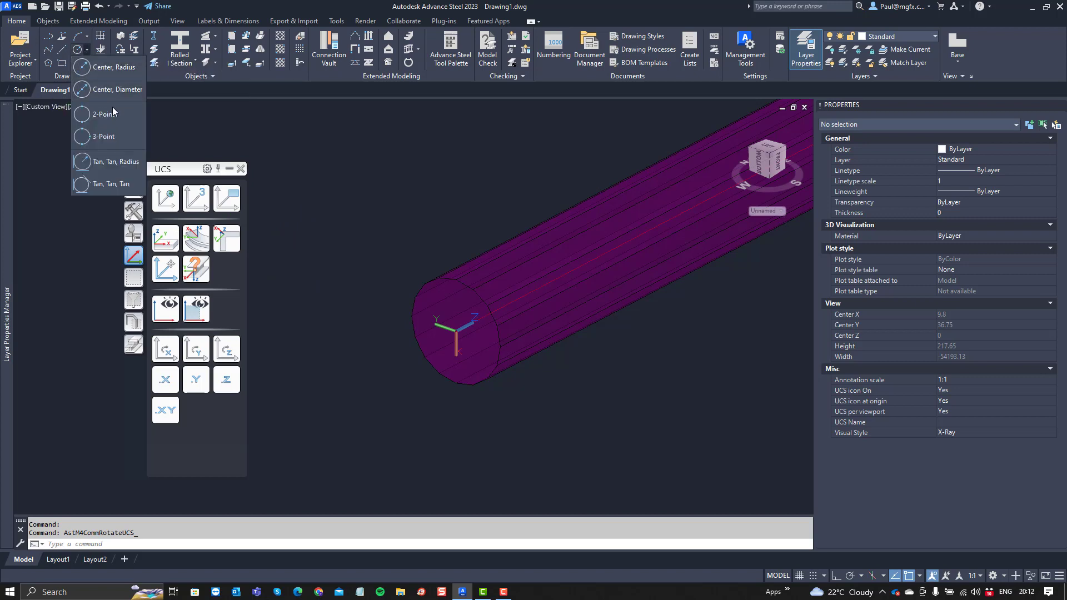
{"action": "left_click", "coordinate": [108, 69]}
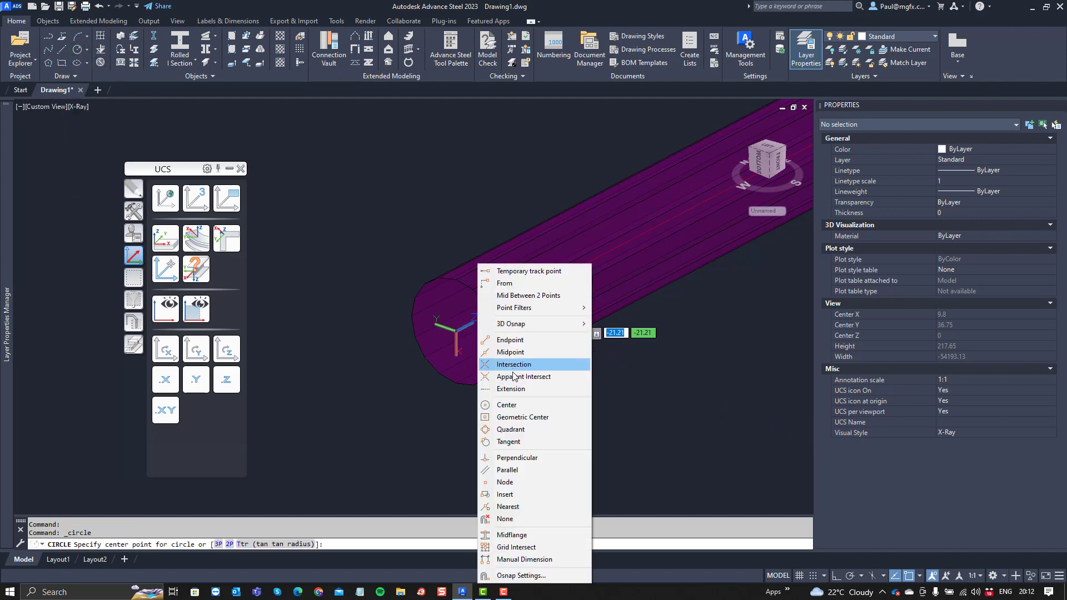
{"action": "left_click", "coordinate": [503, 405]}
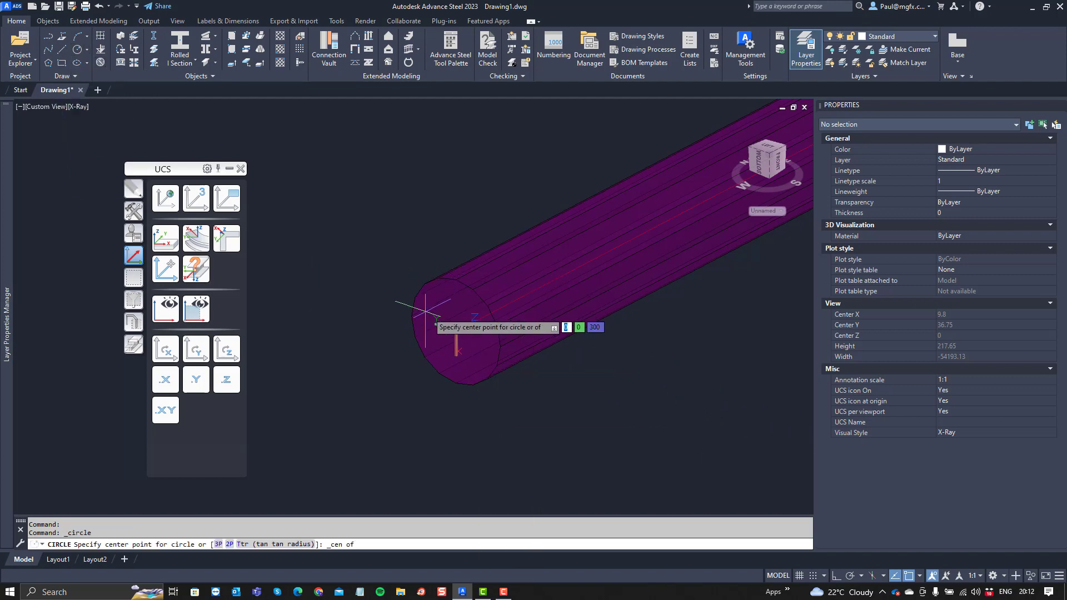
{"action": "key", "text": "Escape"}
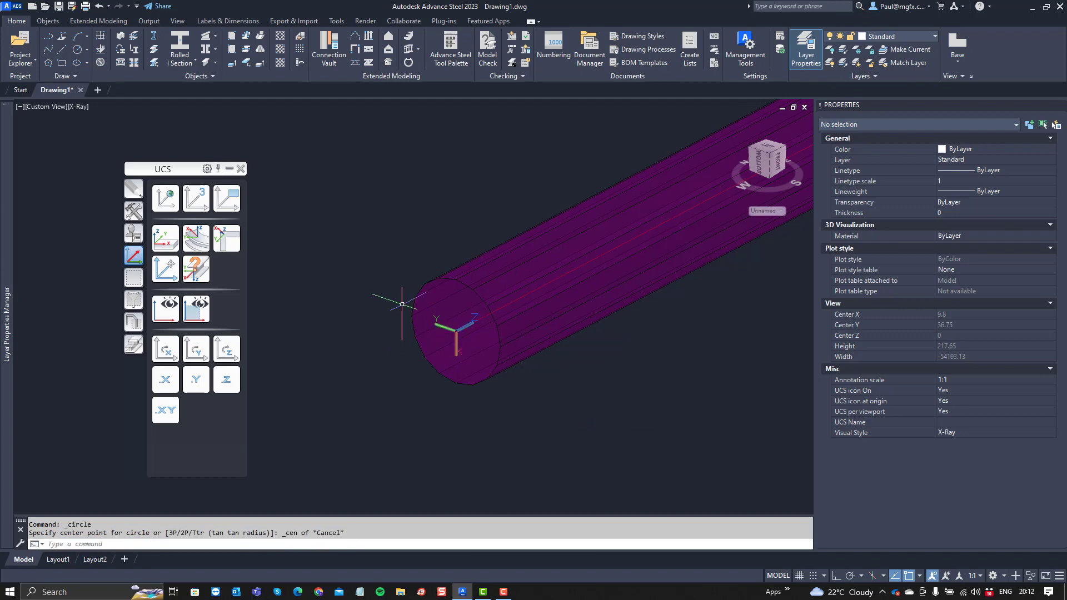
Step: Draw a 60 mm line from 0,0,0 in the negative Y direction across the bar's end face, with ortho on
{"action": "type", "text": "l"}
{"action": "key", "text": "Return"}
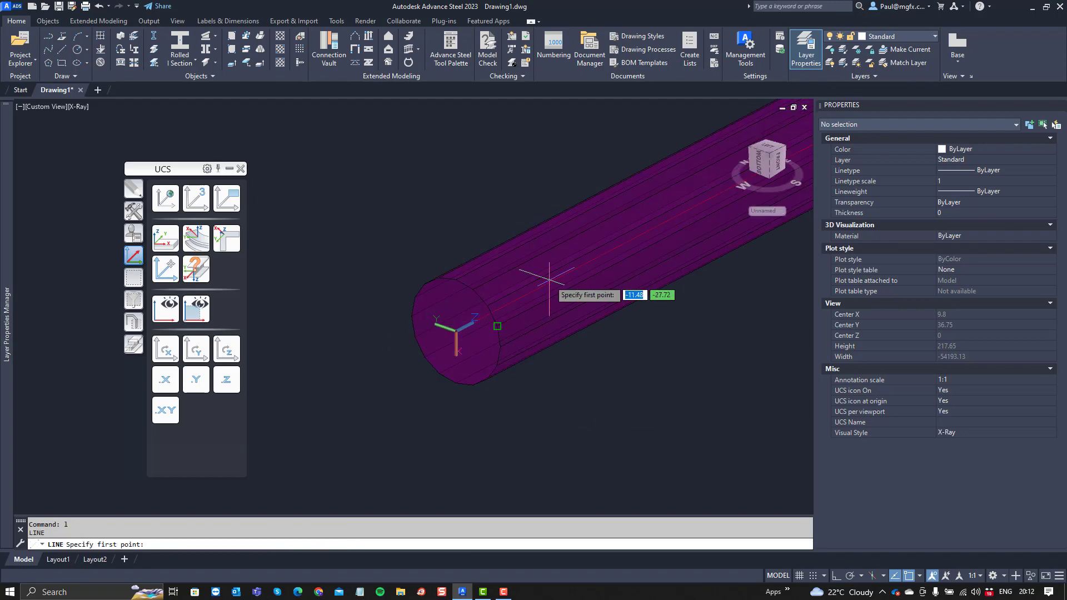
{"action": "type", "text": "0,0,0"}
{"action": "key", "text": "Return"}
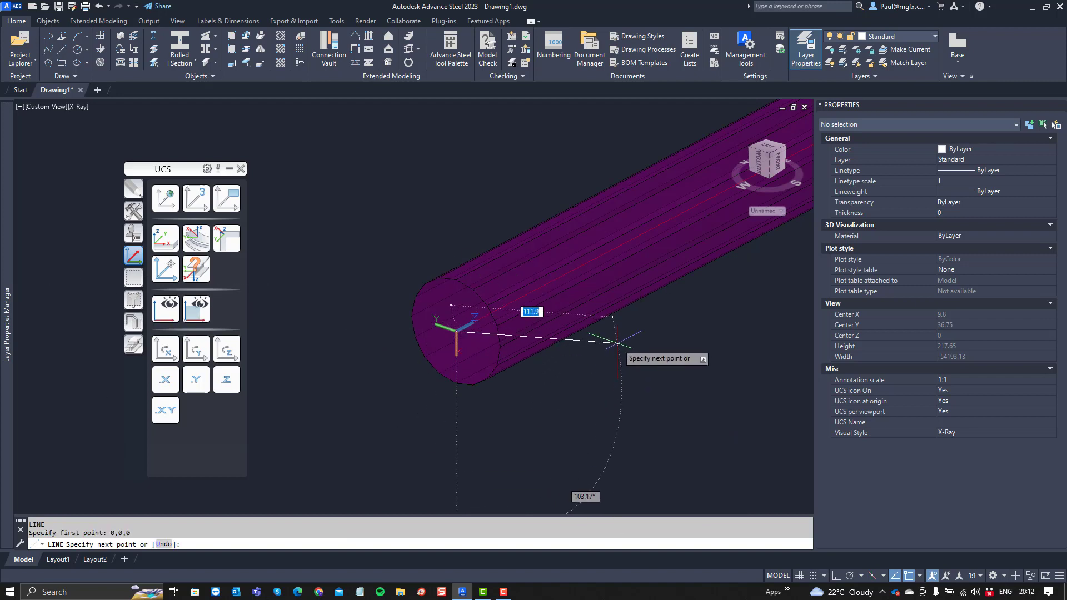
{"action": "key", "text": "F8"}
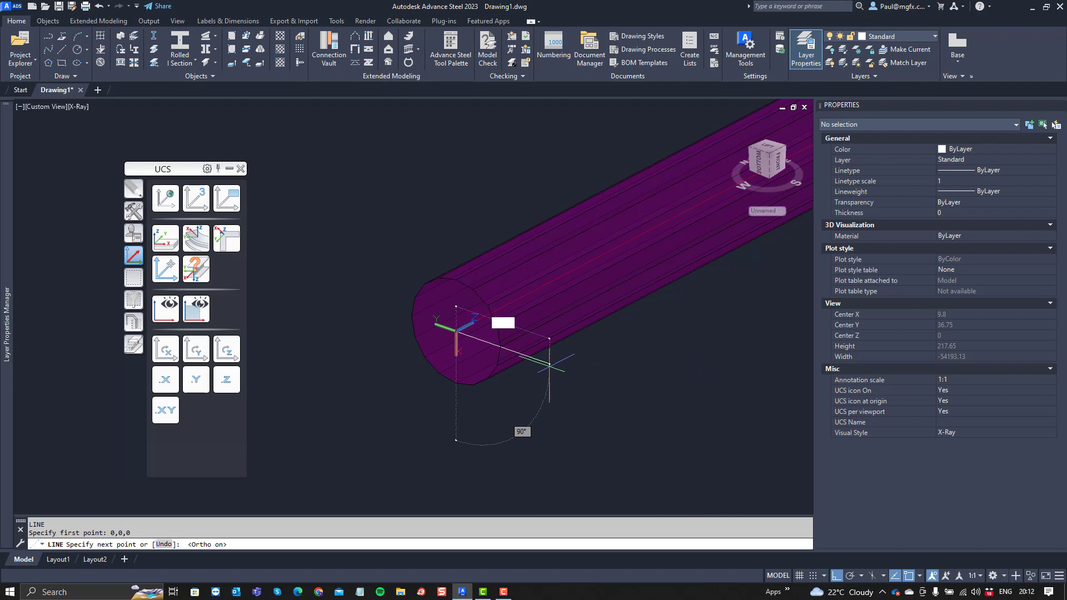
{"action": "key", "text": "Return"}
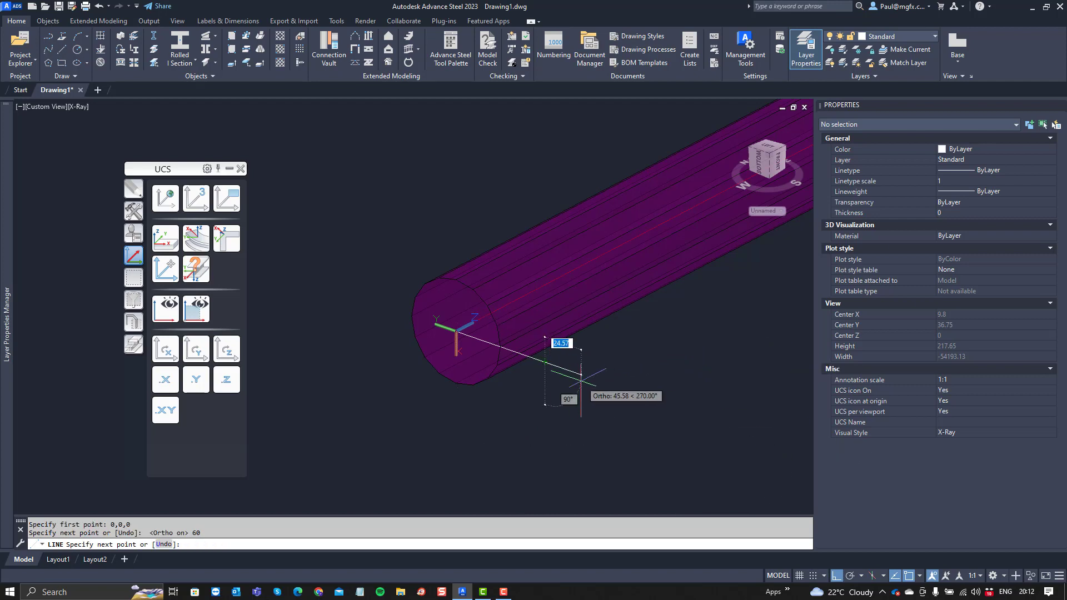
{"action": "right_click", "coordinate": [522, 370]}
{"action": "left_click", "coordinate": [544, 377]}
Step: Draw a circle centred on the UCS origin, passing through the point where the line crosses the bar's edge
{"action": "scroll", "coordinate": [534, 363], "scroll_direction": "up", "scroll_amount": 2}
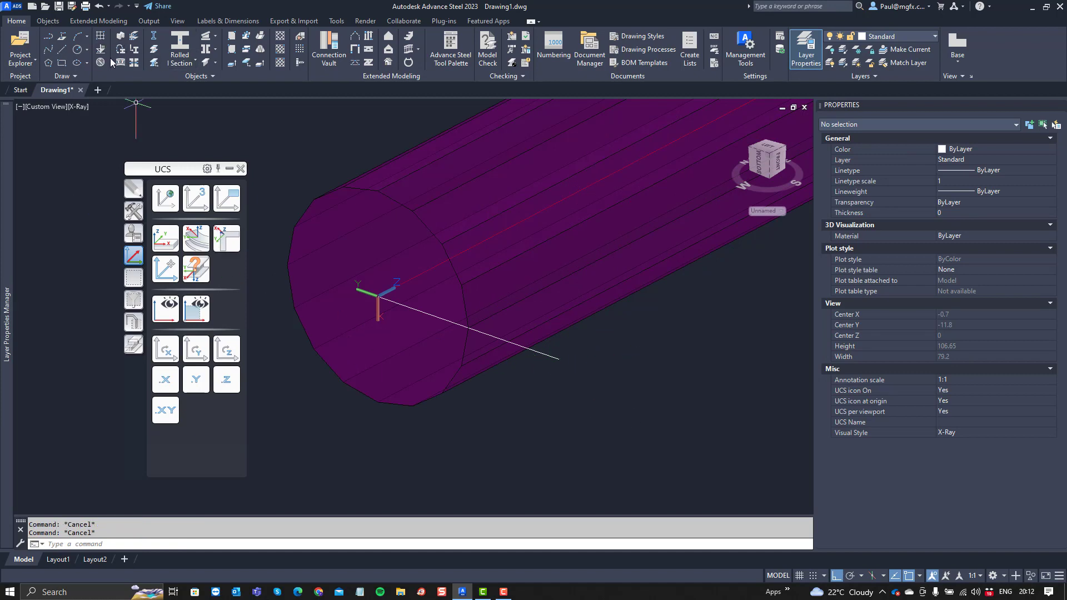
{"action": "left_click", "coordinate": [77, 49]}
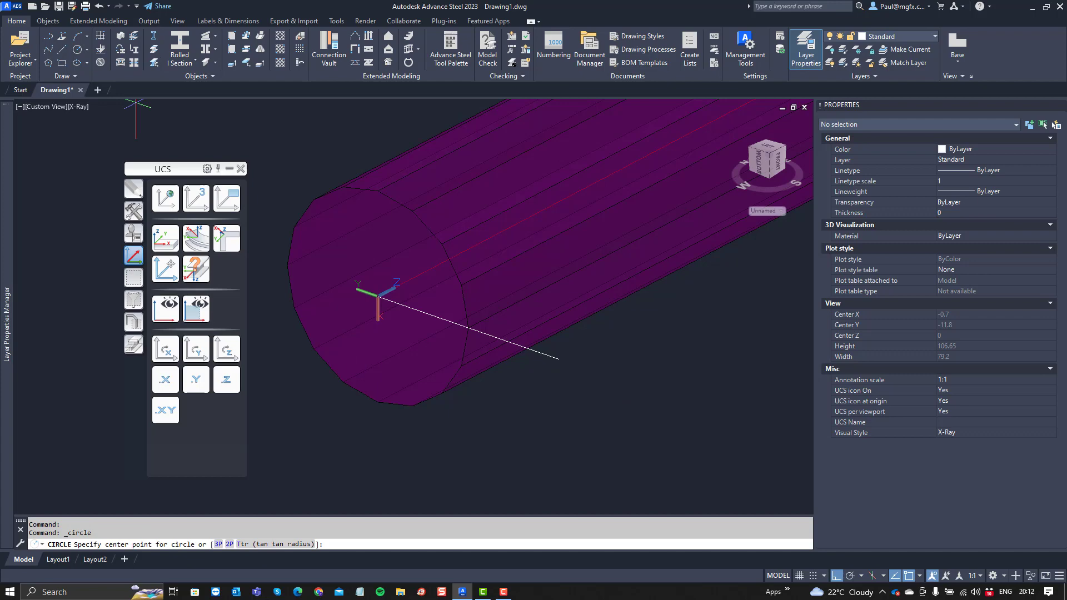
{"action": "left_click", "coordinate": [378, 298]}
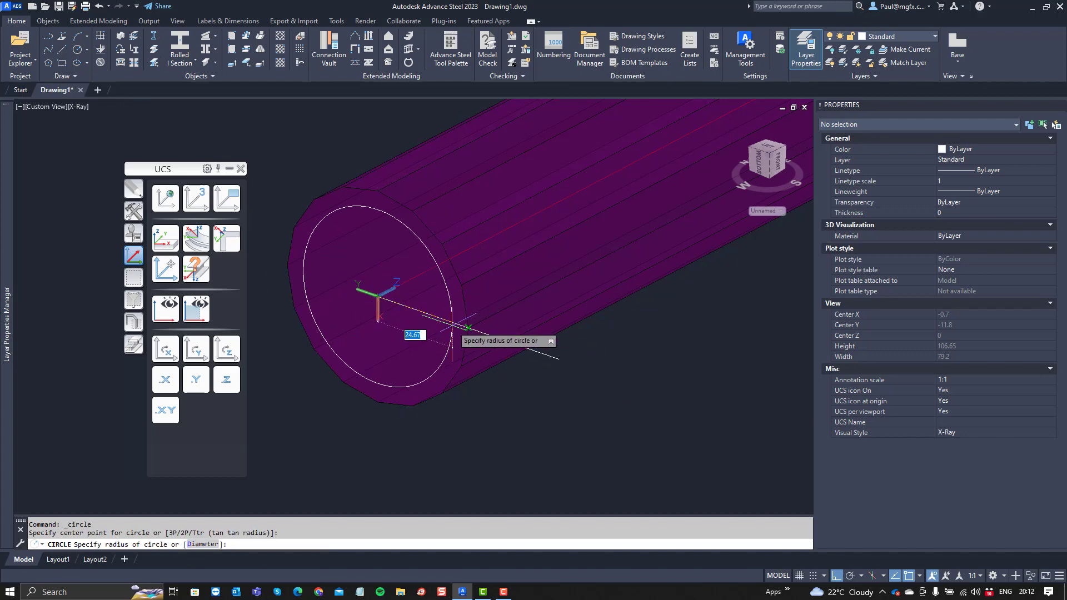
{"action": "left_click", "coordinate": [469, 328]}
Step: Hide the round bar, leaving the circle and line displayed
{"action": "scroll", "coordinate": [512, 354], "scroll_direction": "down", "scroll_amount": 4}
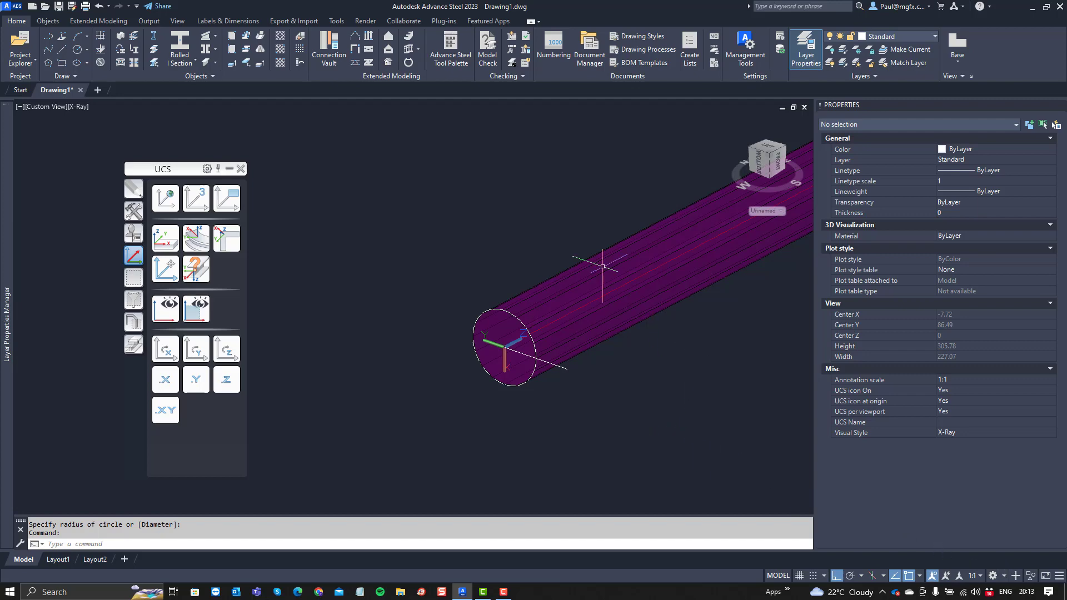
{"action": "left_click", "coordinate": [639, 338]}
{"action": "left_click", "coordinate": [583, 234]}
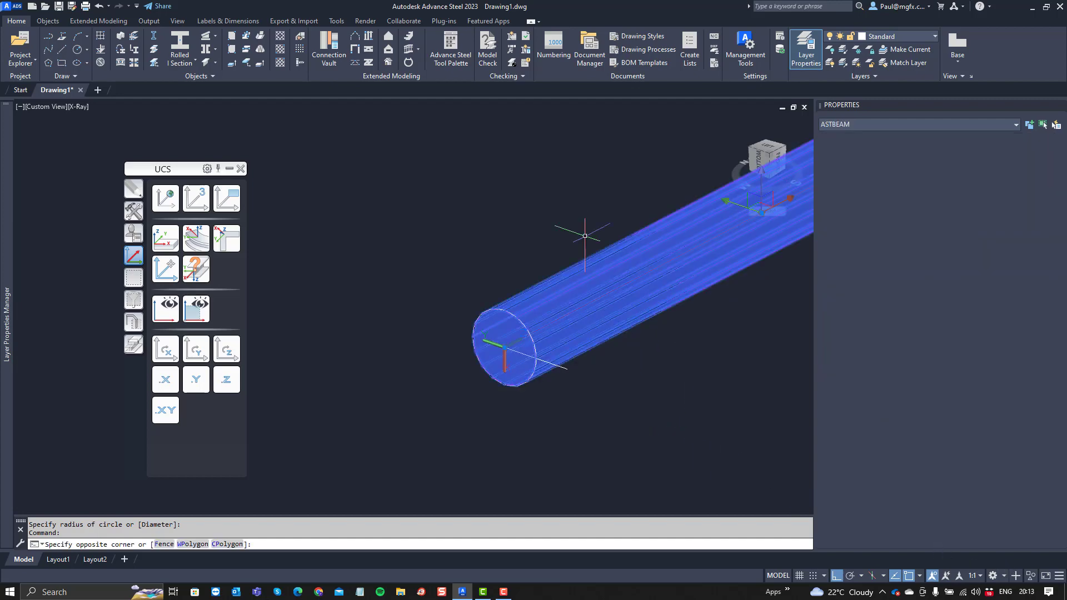
{"action": "left_click", "coordinate": [1030, 577]}
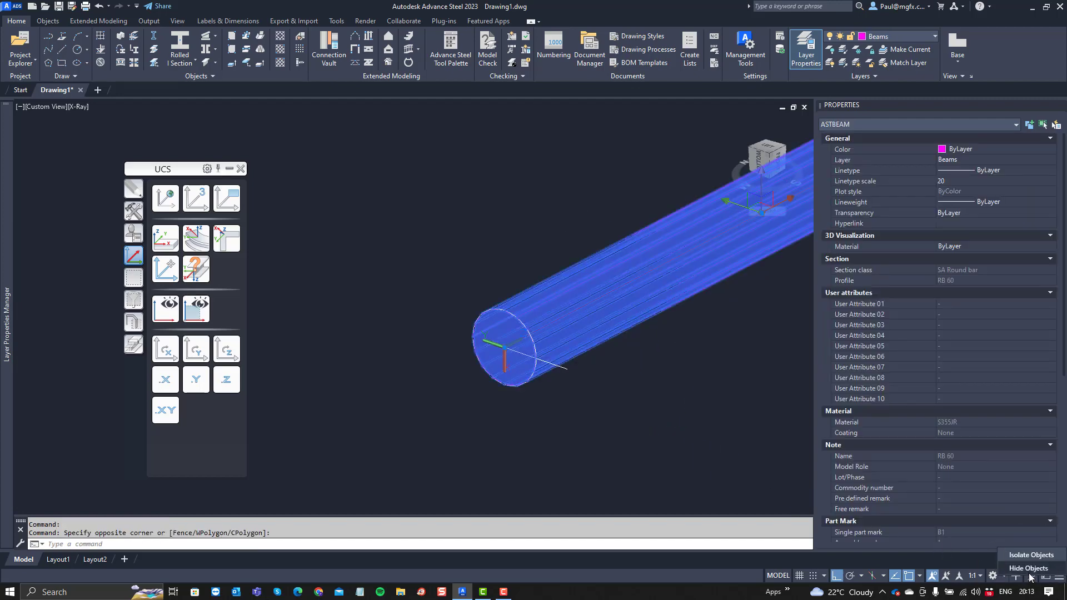
{"action": "left_click", "coordinate": [1029, 568]}
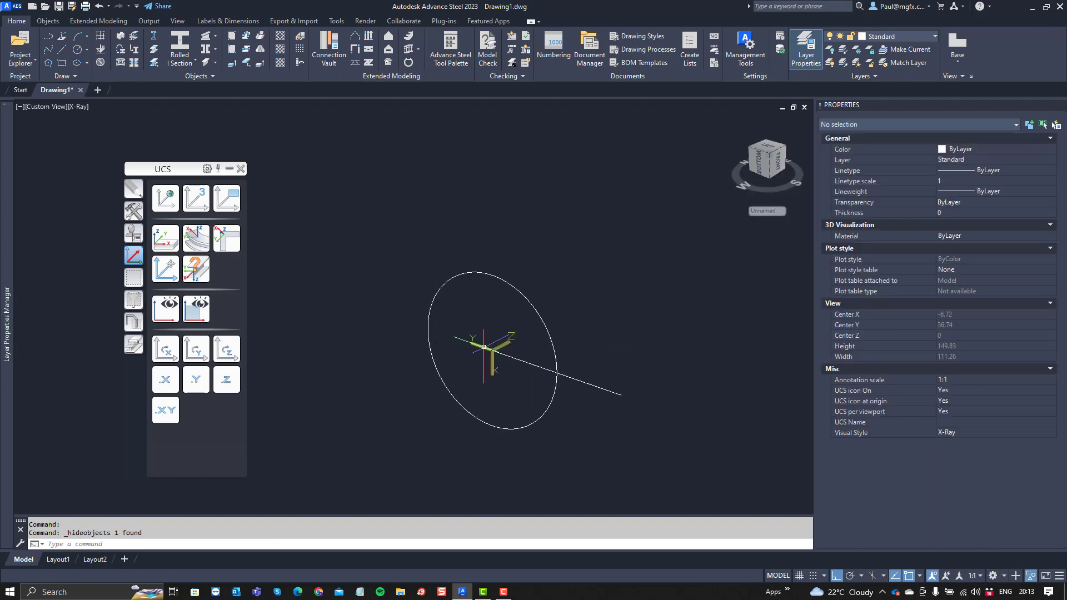
Step: Offset the circle 5 mm inward
{"action": "scroll", "coordinate": [522, 373], "scroll_direction": "down", "scroll_amount": 3}
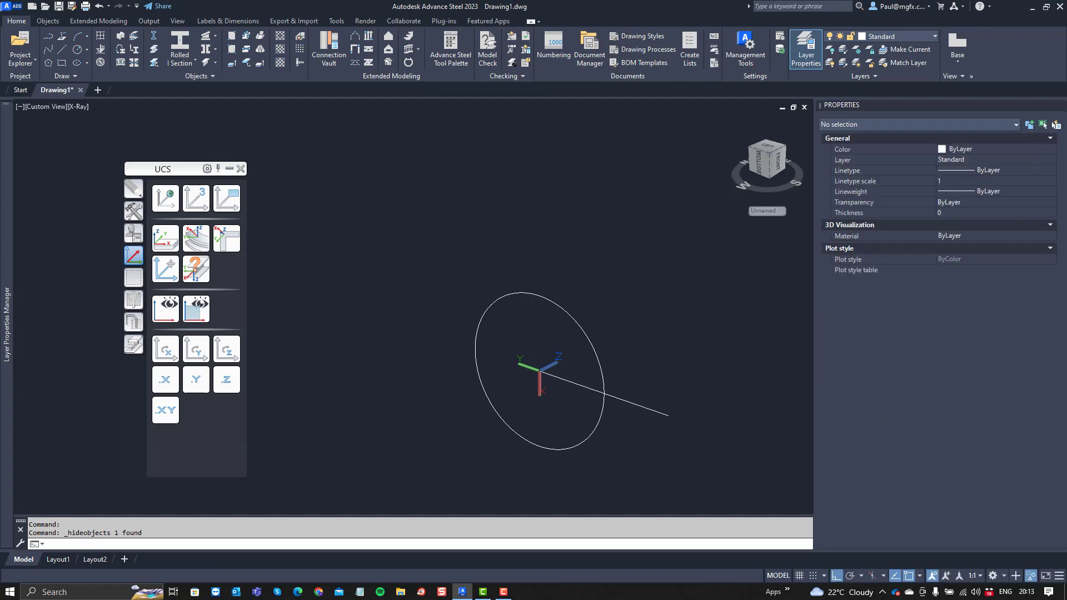
{"action": "scroll", "coordinate": [565, 383], "scroll_direction": "up", "scroll_amount": 2}
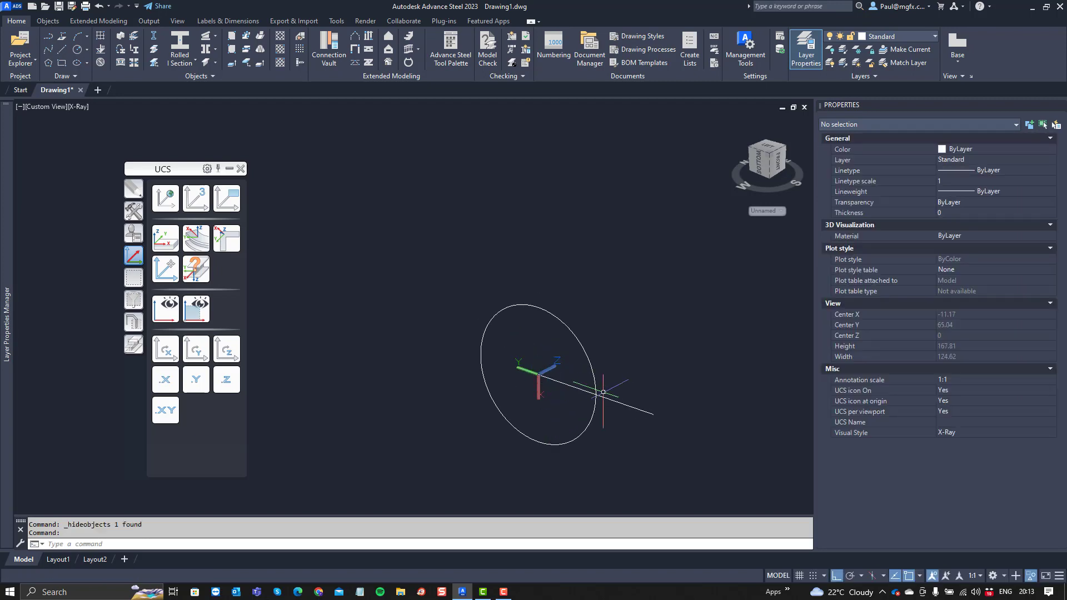
{"action": "scroll", "coordinate": [583, 369], "scroll_direction": "up", "scroll_amount": 2}
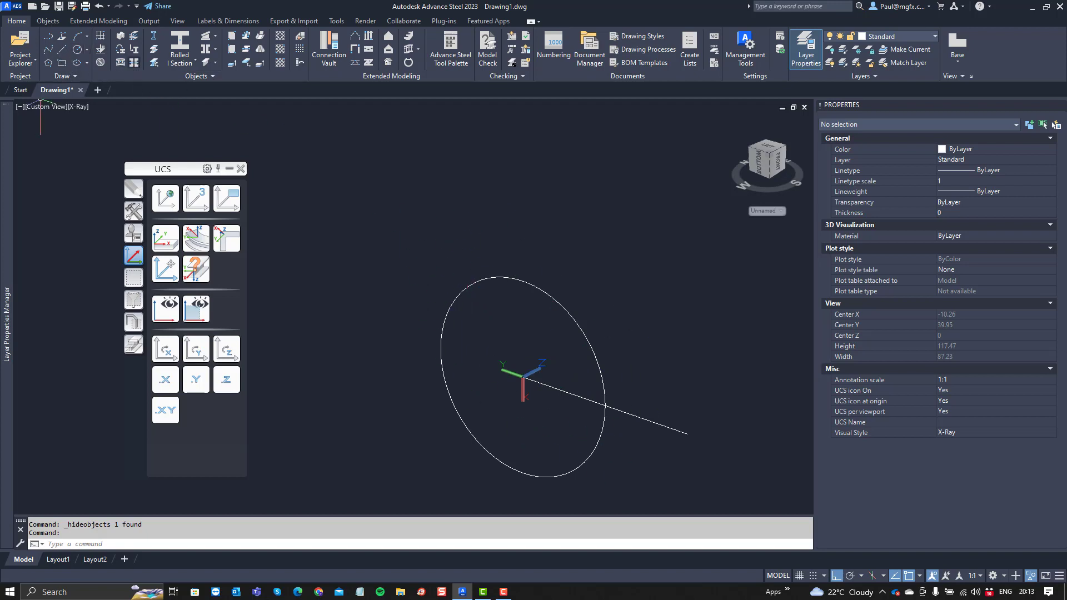
{"action": "left_click", "coordinate": [133, 190]}
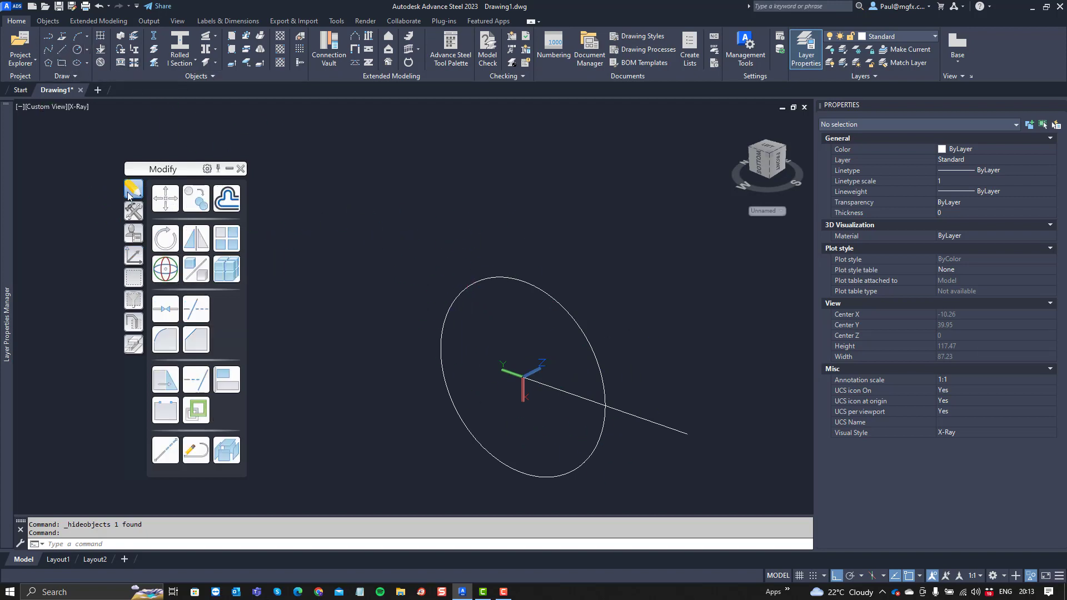
{"action": "left_click", "coordinate": [227, 199]}
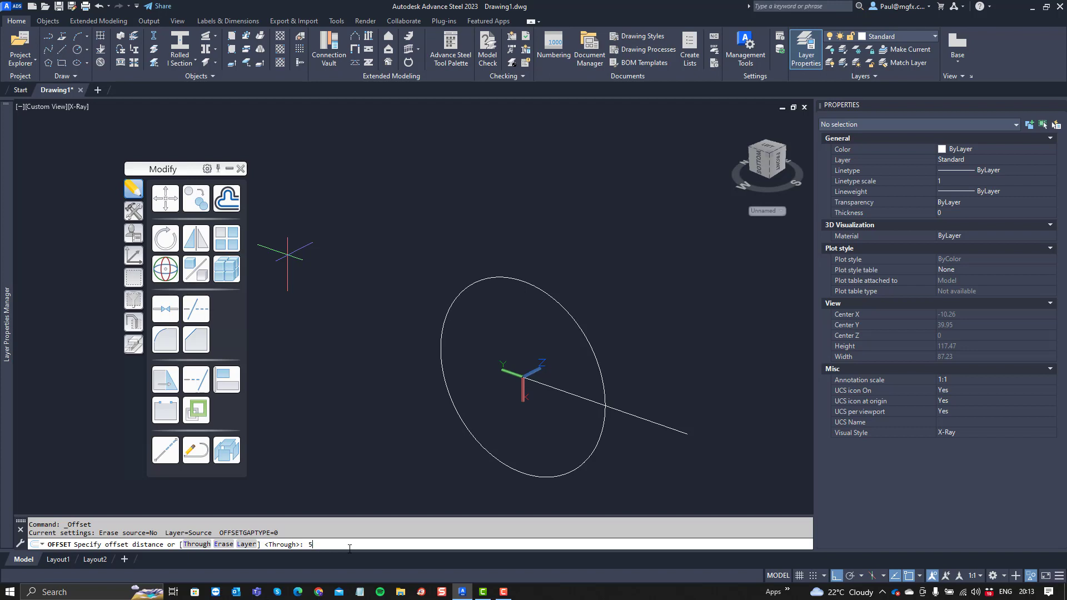
{"action": "right_click", "coordinate": [515, 336]}
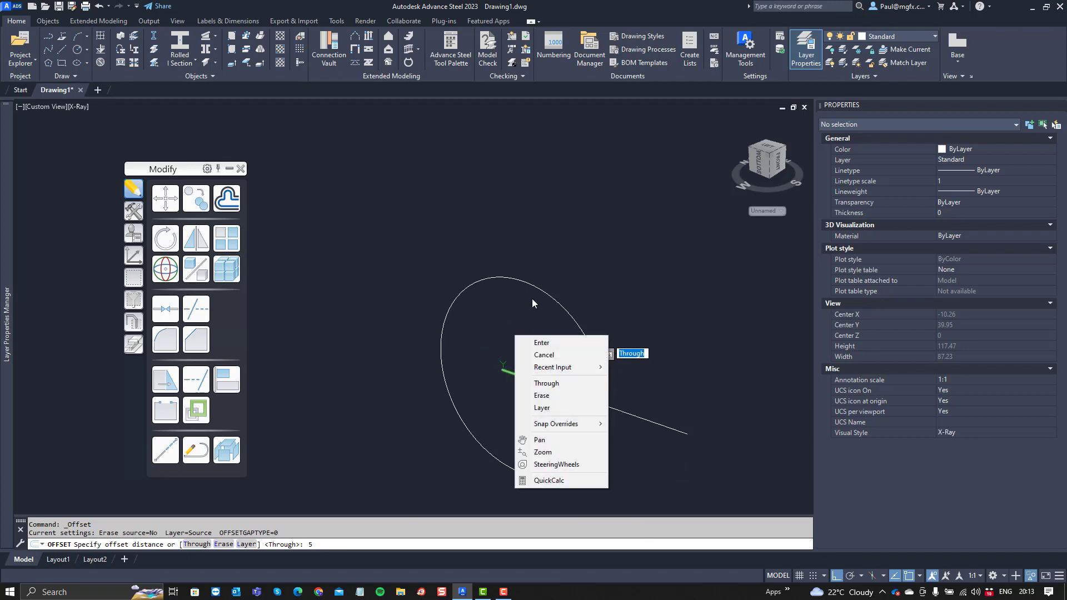
{"action": "left_click", "coordinate": [536, 342]}
{"action": "left_click", "coordinate": [529, 282]}
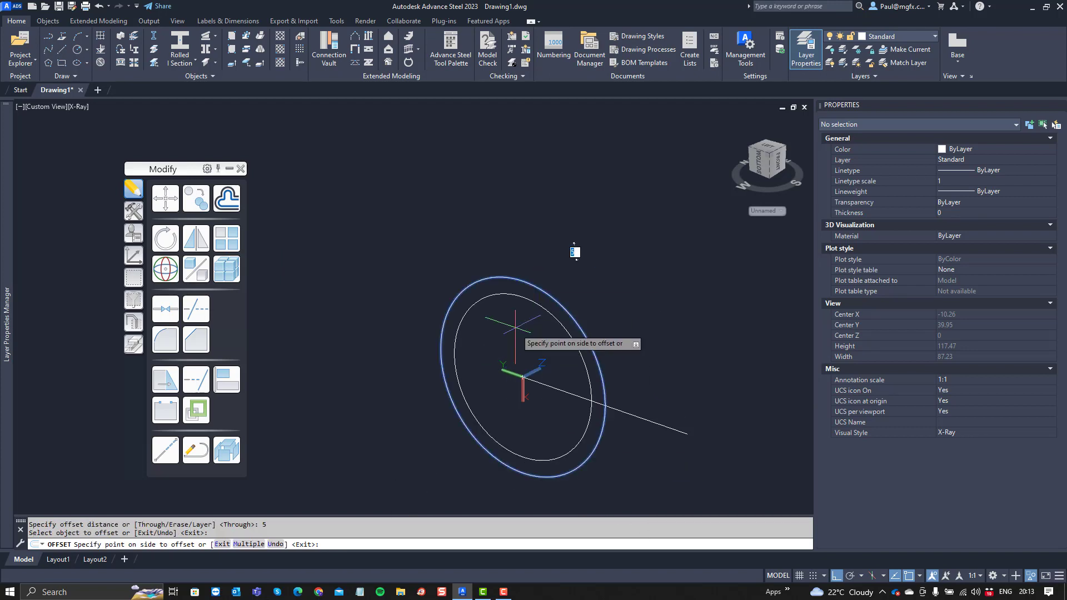
{"action": "left_click", "coordinate": [524, 332]}
{"action": "right_click", "coordinate": [524, 332]}
{"action": "left_click", "coordinate": [575, 327]}
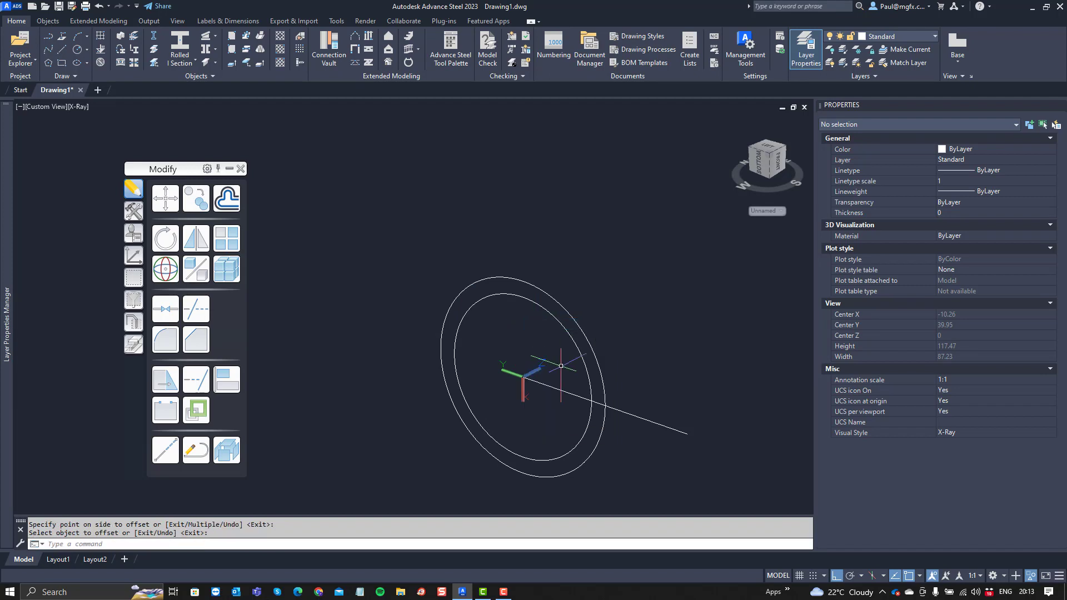
{"action": "type", "text": "c"}
{"action": "key", "text": "Return"}
{"action": "key", "text": "Escape"}
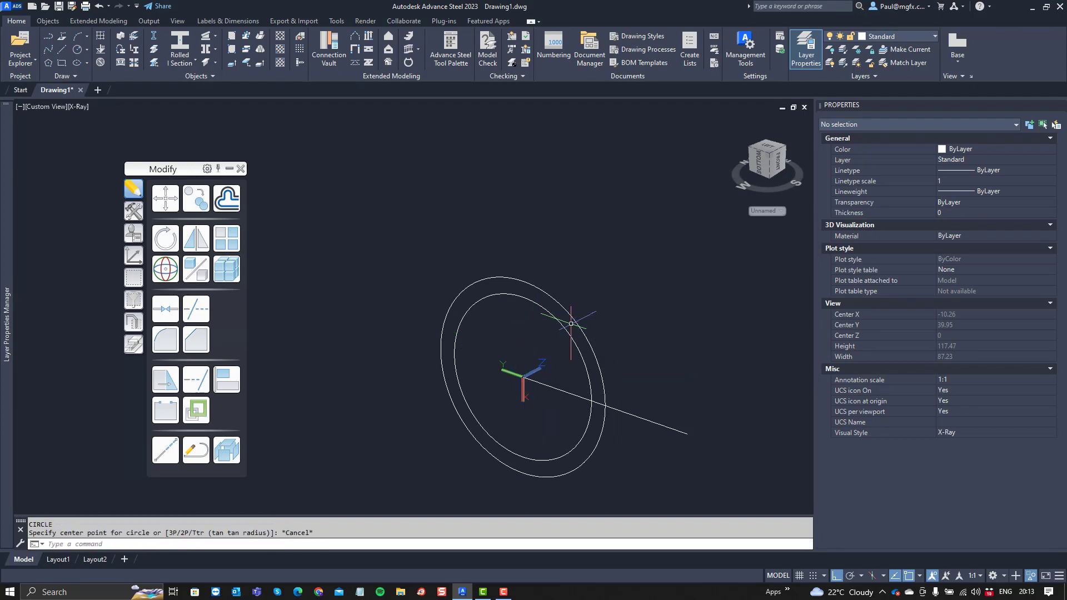
Step: Stretch the outer circle to the far end of the line, giving it a 60 mm radius
{"action": "left_click", "coordinate": [579, 328]}
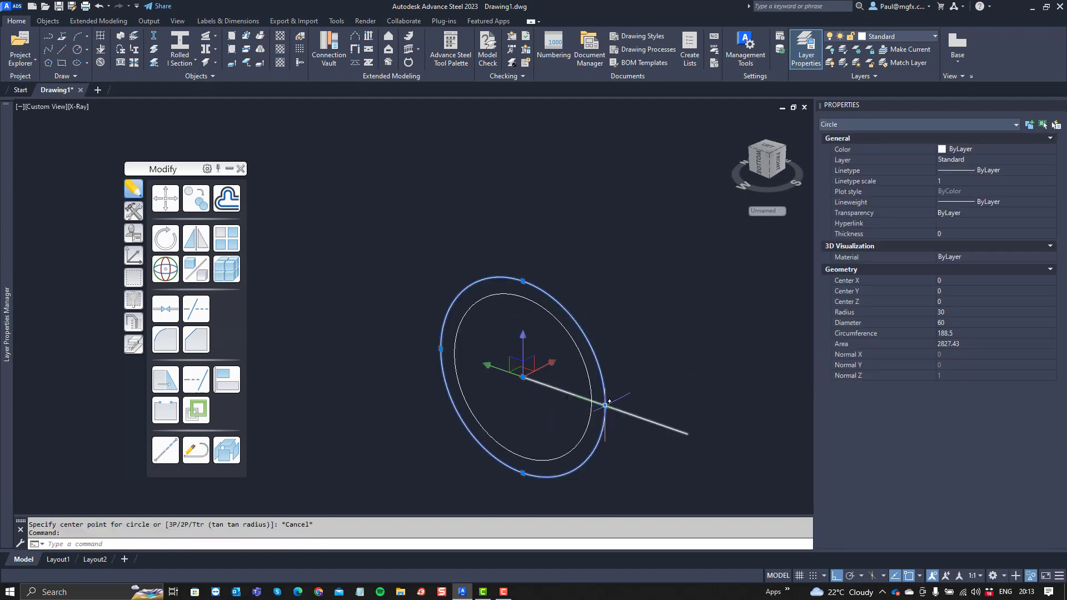
{"action": "left_click", "coordinate": [605, 406]}
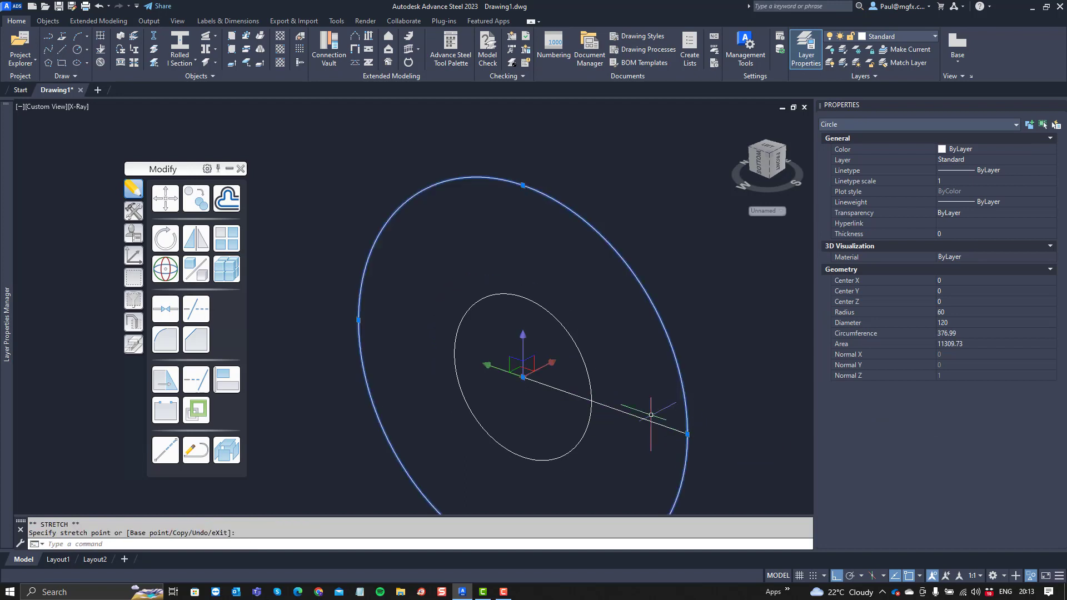
{"action": "left_click", "coordinate": [542, 395]}
{"action": "left_click", "coordinate": [517, 372]}
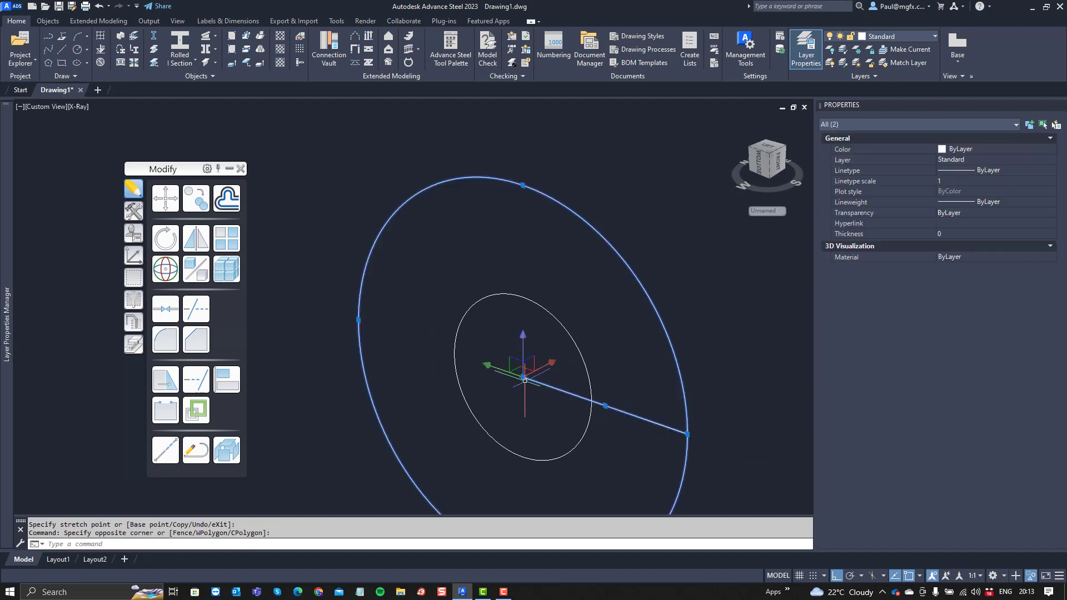
{"action": "left_click", "coordinate": [523, 378]}
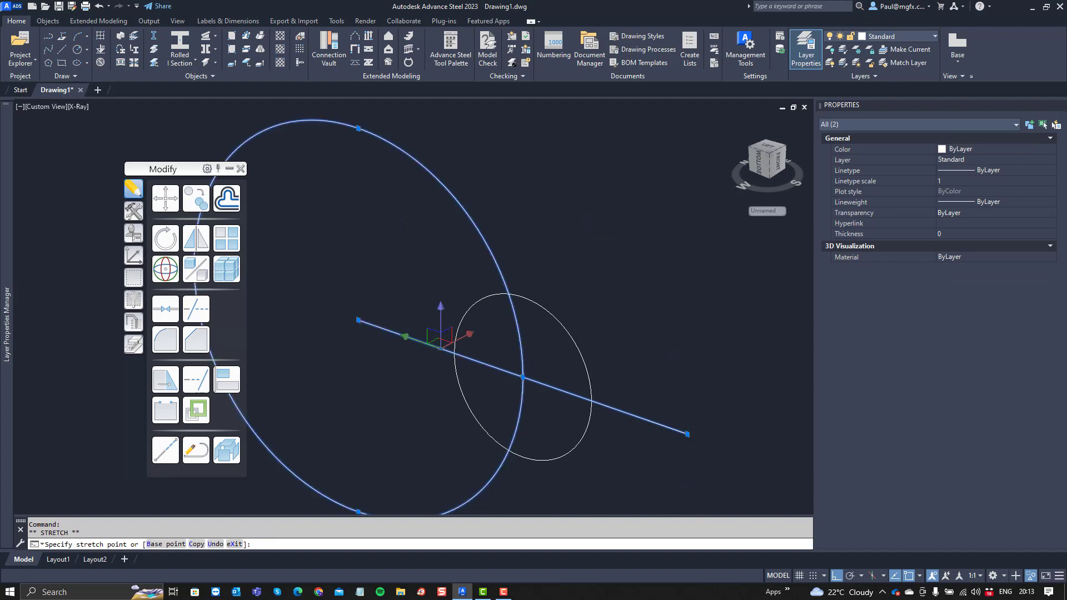
{"action": "key", "text": "ctrl+z"}
{"action": "key", "text": "Escape"}
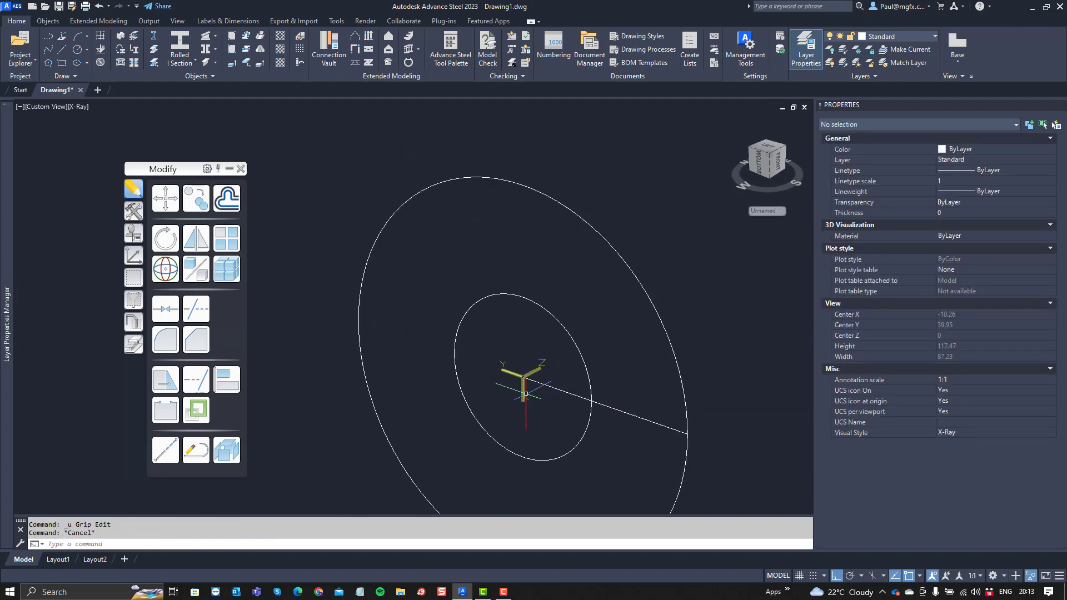
Step: Stretch the line's centre end to the opposite side of the outer circle, making it a full 120 mm diameter
{"action": "left_click", "coordinate": [541, 407]}
{"action": "left_click", "coordinate": [530, 369]}
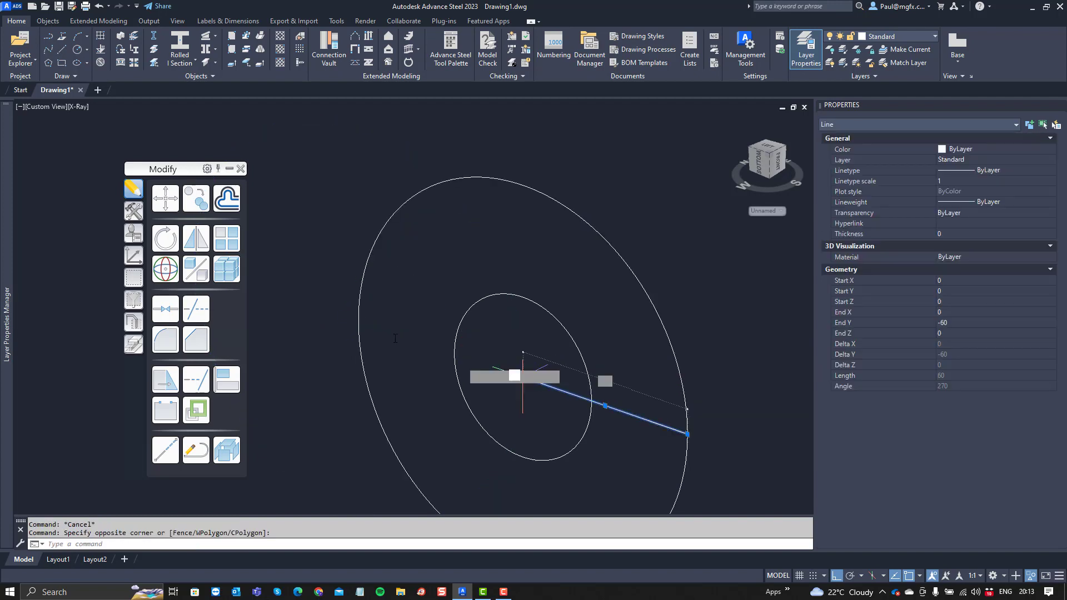
{"action": "left_click", "coordinate": [522, 377]}
{"action": "left_click", "coordinate": [359, 320]}
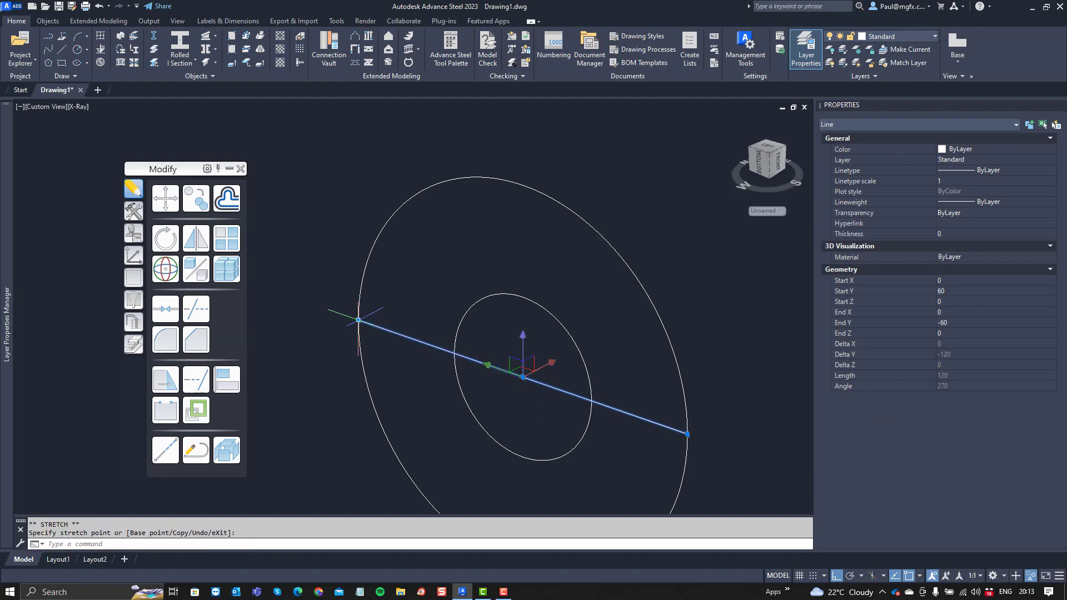
{"action": "scroll", "coordinate": [363, 317], "scroll_direction": "down", "scroll_amount": 2}
{"action": "scroll", "coordinate": [392, 321], "scroll_direction": "up", "scroll_amount": 3}
{"action": "key", "text": "Escape"}
{"action": "key", "text": "Escape"}
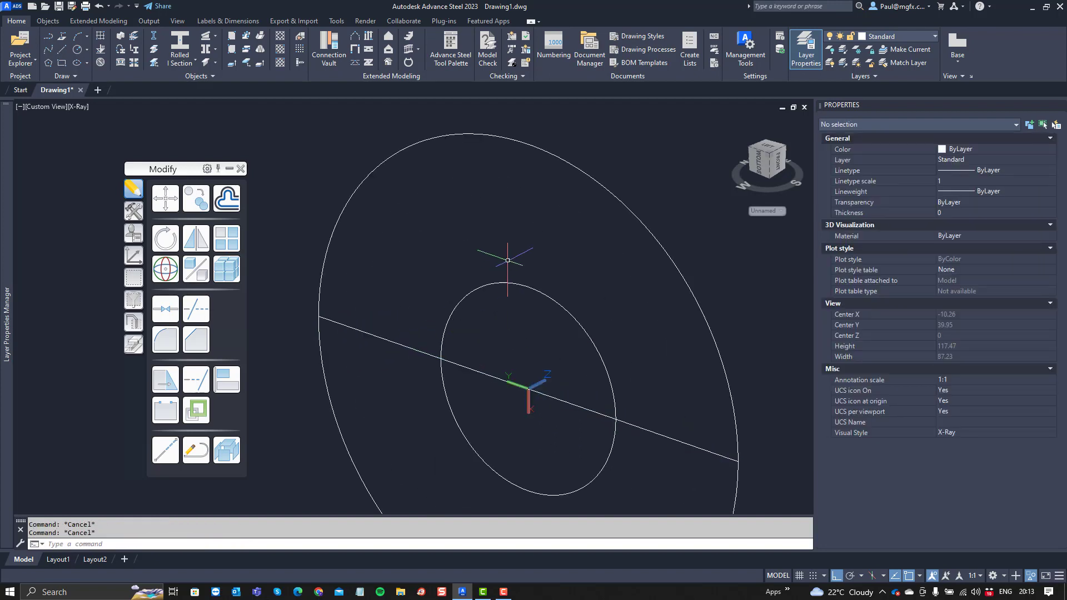
Step: Draw a line from the circles' centre to the inner circle, perpendicular to the diameter line
{"action": "type", "text": "l"}
{"action": "key", "text": "Return"}
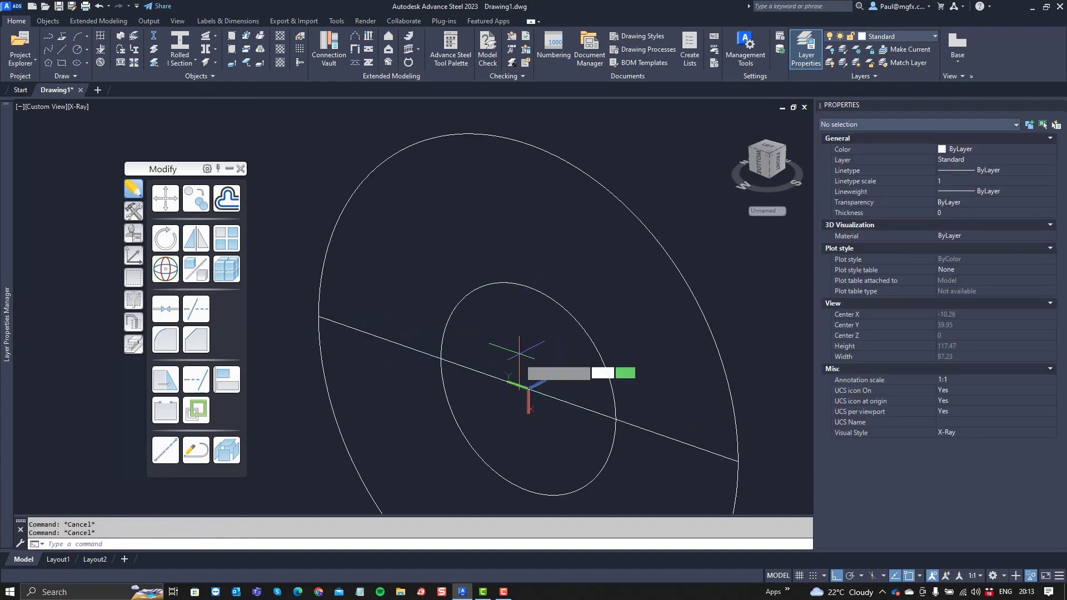
{"action": "left_click", "coordinate": [528, 387]}
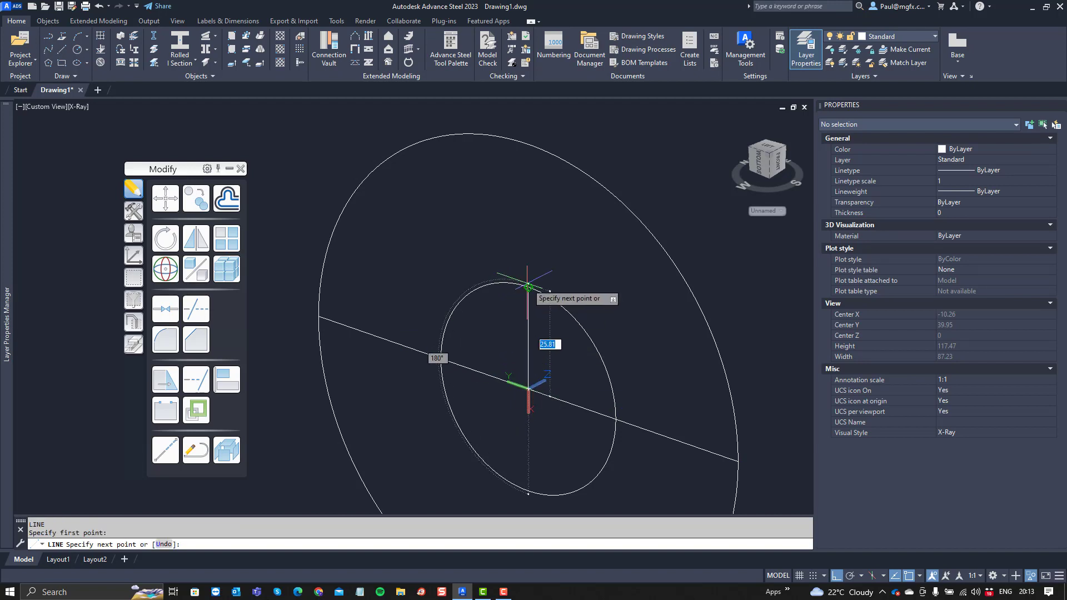
{"action": "scroll", "coordinate": [529, 287], "scroll_direction": "up", "scroll_amount": 3}
{"action": "key", "text": "Escape"}
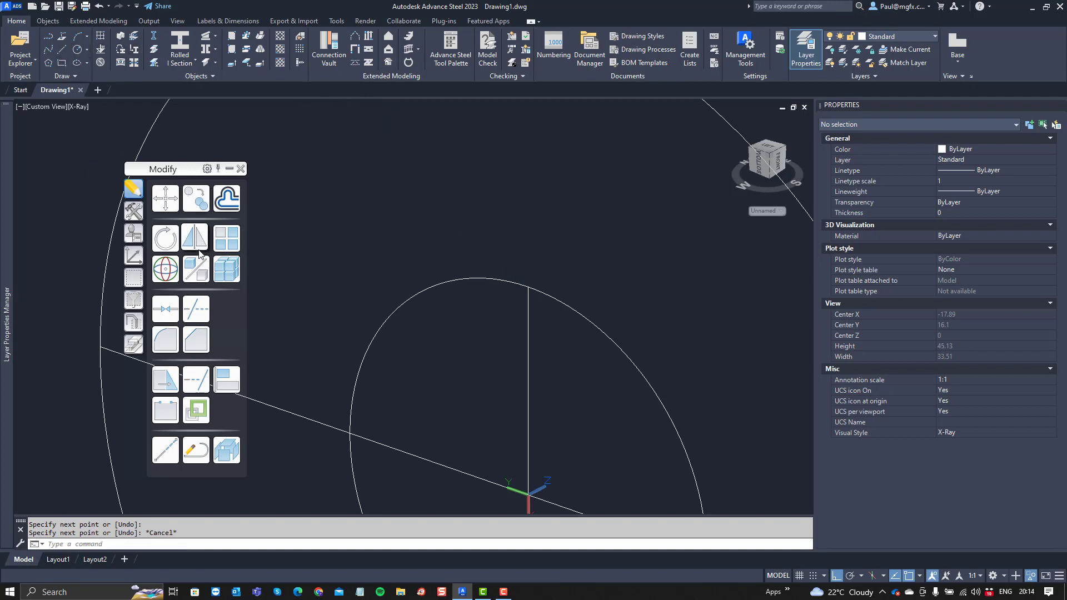
Step: Offset the perpendicular radius line 3 mm to both sides
{"action": "left_click", "coordinate": [223, 203]}
{"action": "type", "text": "6"}
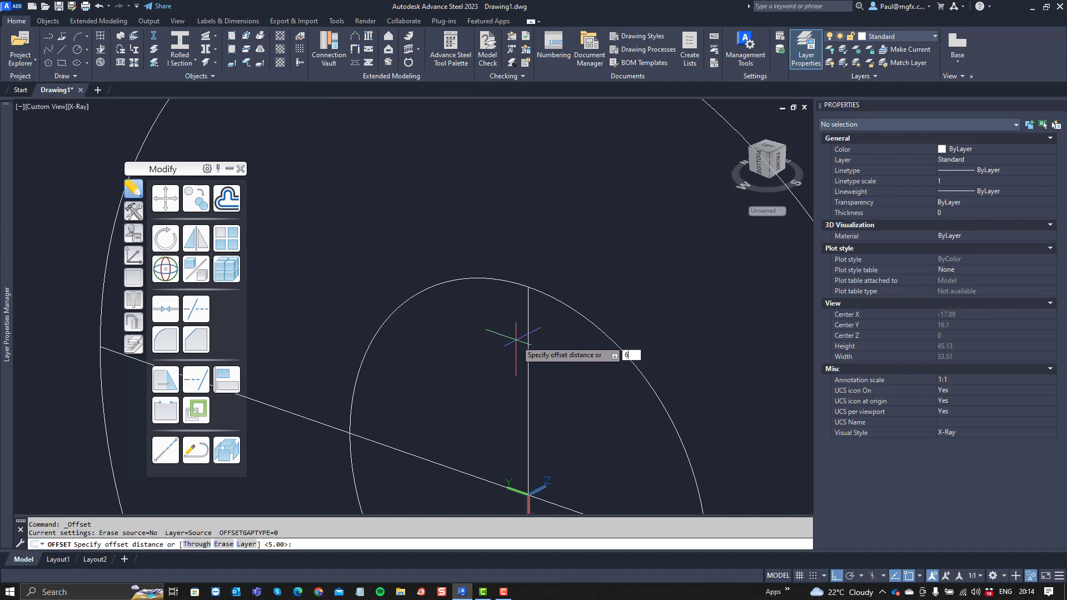
{"action": "key", "text": "BackSpace"}
{"action": "type", "text": "3"}
{"action": "right_click", "coordinate": [491, 254]}
{"action": "left_click", "coordinate": [515, 261]}
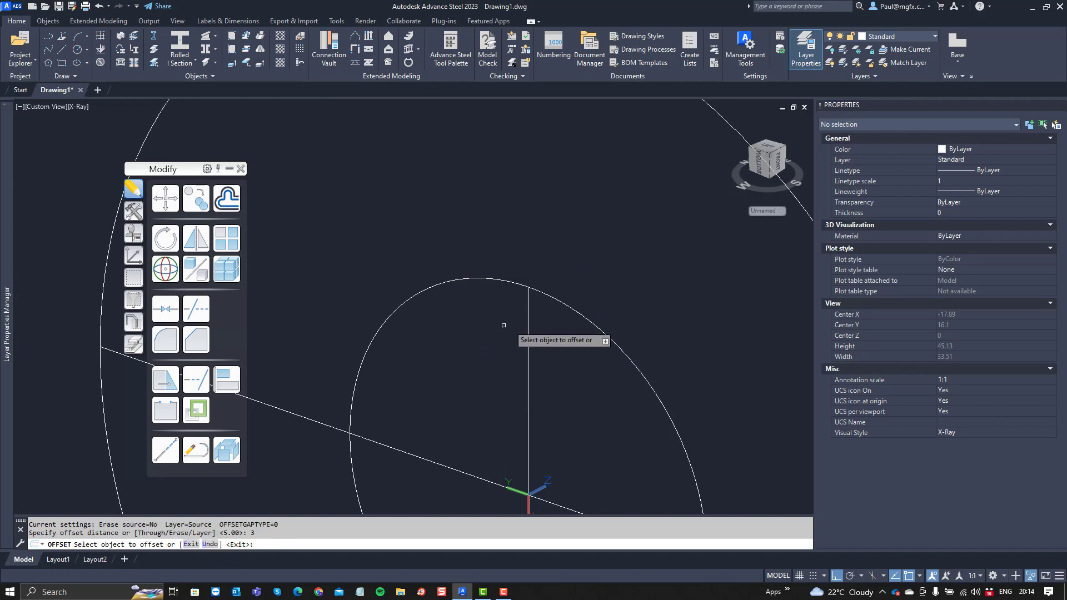
{"action": "left_click", "coordinate": [529, 322]}
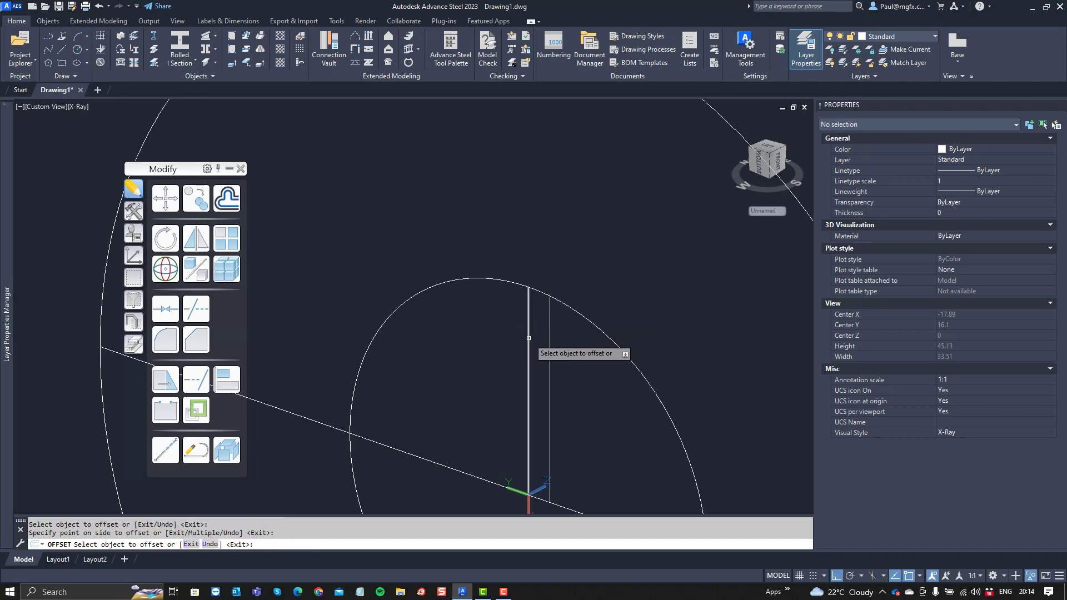
{"action": "left_click", "coordinate": [466, 309]}
{"action": "right_click", "coordinate": [478, 307]}
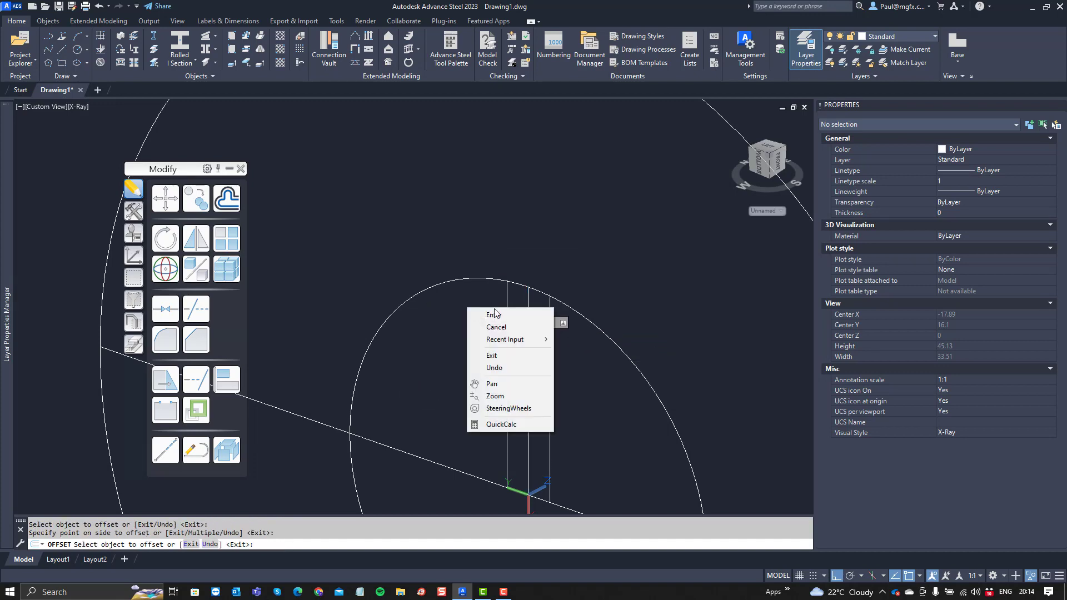
{"action": "left_click", "coordinate": [493, 314]}
Step: Draw a line joining the points where the two offset lines meet the inner circle
{"action": "scroll", "coordinate": [499, 301], "scroll_direction": "up", "scroll_amount": 3}
{"action": "type", "text": "l"}
{"action": "key", "text": "Return"}
{"action": "scroll", "coordinate": [524, 300], "scroll_direction": "up", "scroll_amount": 3}
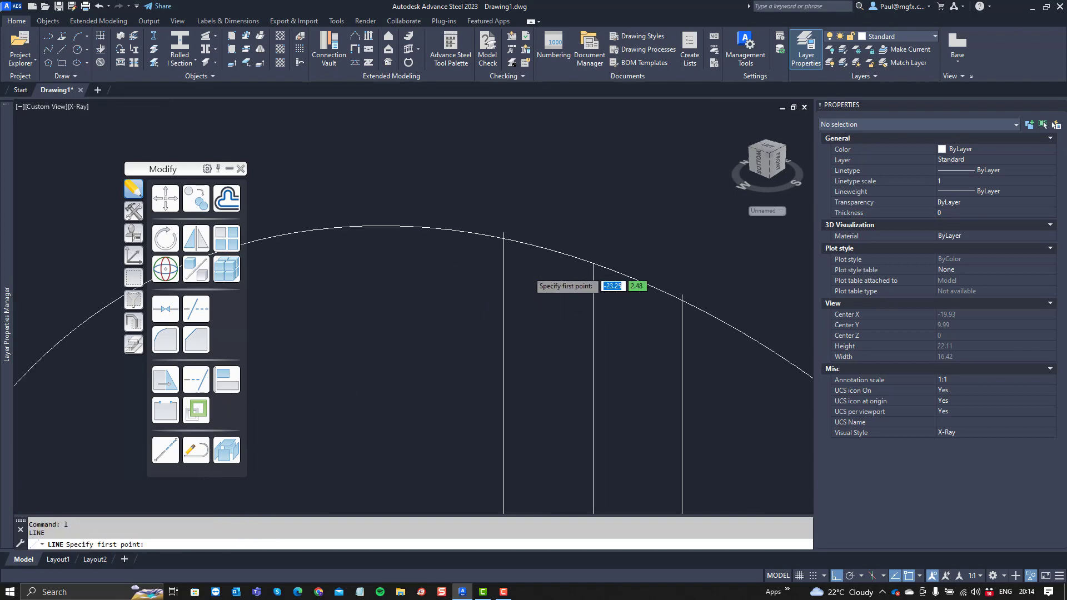
{"action": "left_click", "coordinate": [494, 223]}
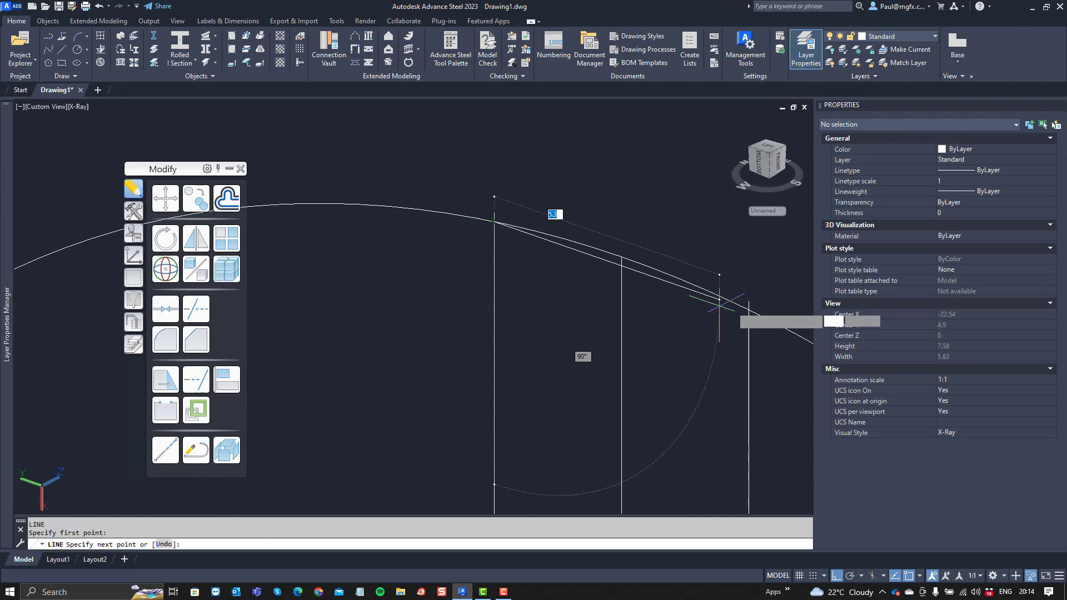
{"action": "left_click", "coordinate": [748, 307]}
{"action": "left_click", "coordinate": [748, 307]}
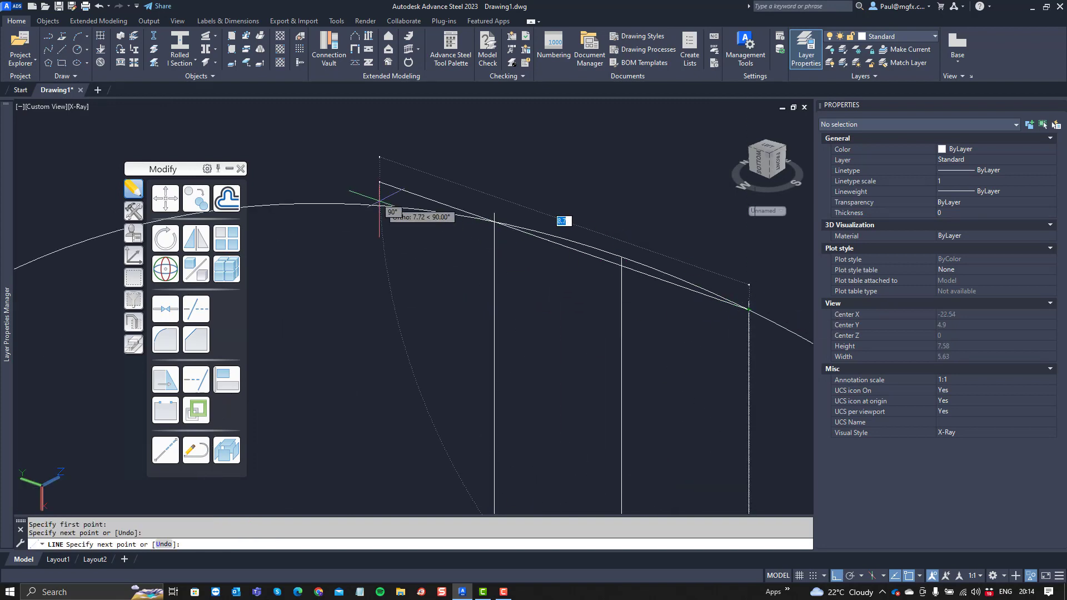
Step: Offset the short connecting line 3 mm towards the circles' centre
{"action": "left_click", "coordinate": [227, 199]}
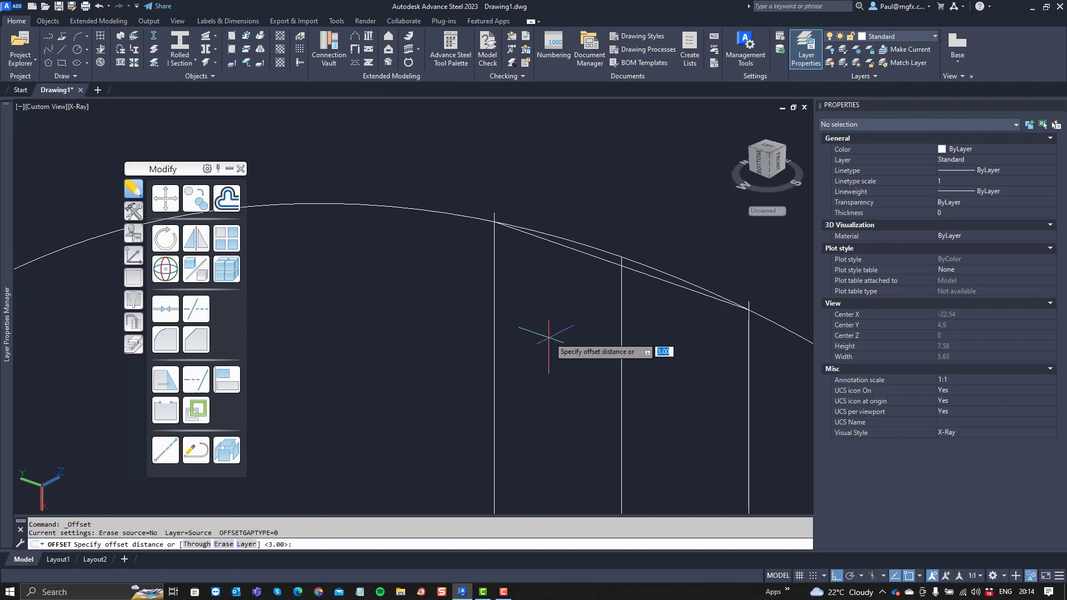
{"action": "right_click", "coordinate": [554, 291]}
{"action": "left_click", "coordinate": [582, 299]}
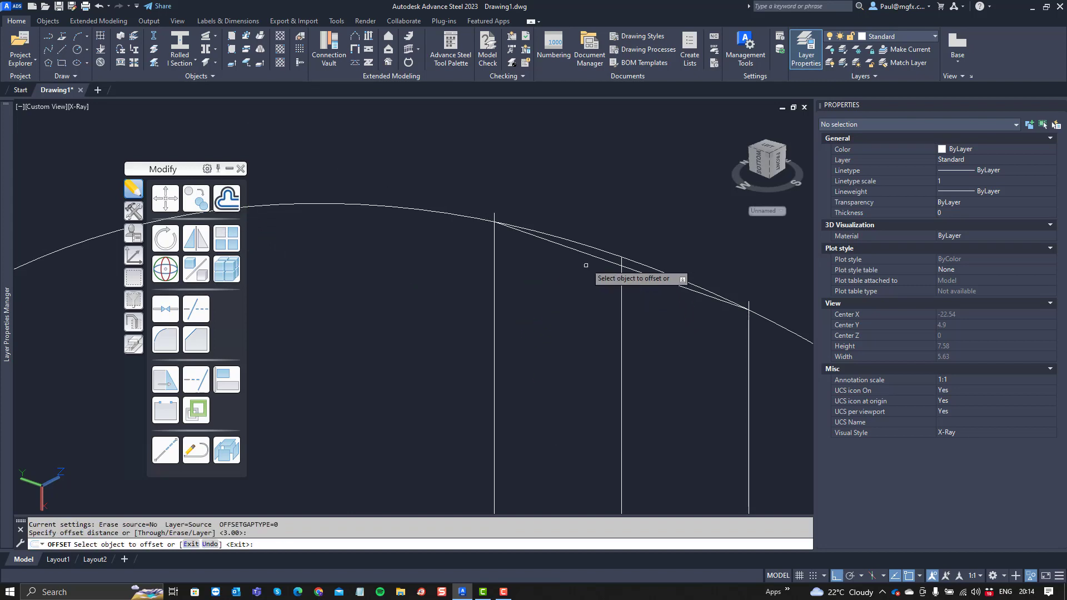
{"action": "left_click", "coordinate": [600, 258]}
{"action": "left_click", "coordinate": [568, 304]}
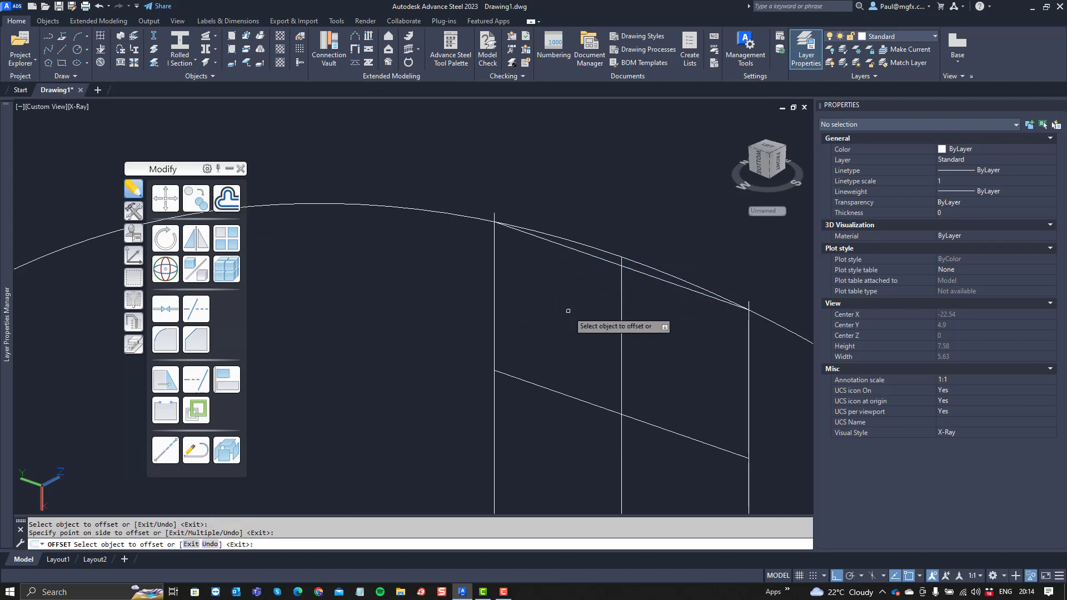
{"action": "right_click", "coordinate": [570, 309]}
{"action": "left_click", "coordinate": [597, 316]}
{"action": "scroll", "coordinate": [569, 321], "scroll_direction": "down", "scroll_amount": 4}
{"action": "middle_click_drag", "start_coordinate": [569, 321], "coordinate": [522, 318]}
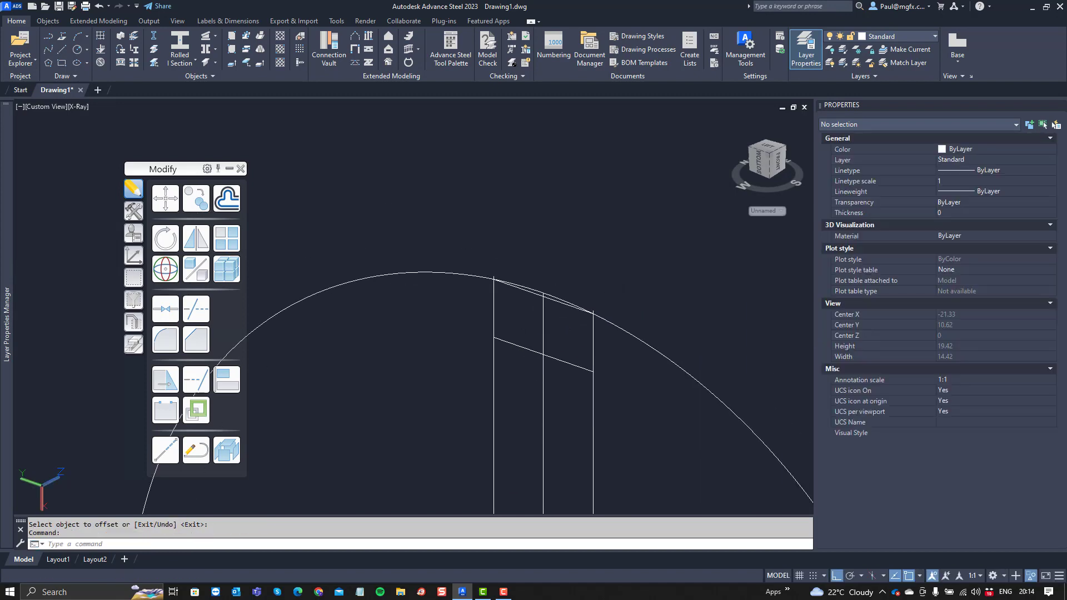
Step: Erase the original connecting line at the inner circle's edge, keeping its offset
{"action": "type", "text": "e"}
{"action": "key", "text": "Return"}
{"action": "scroll", "coordinate": [556, 300], "scroll_direction": "up", "scroll_amount": 5}
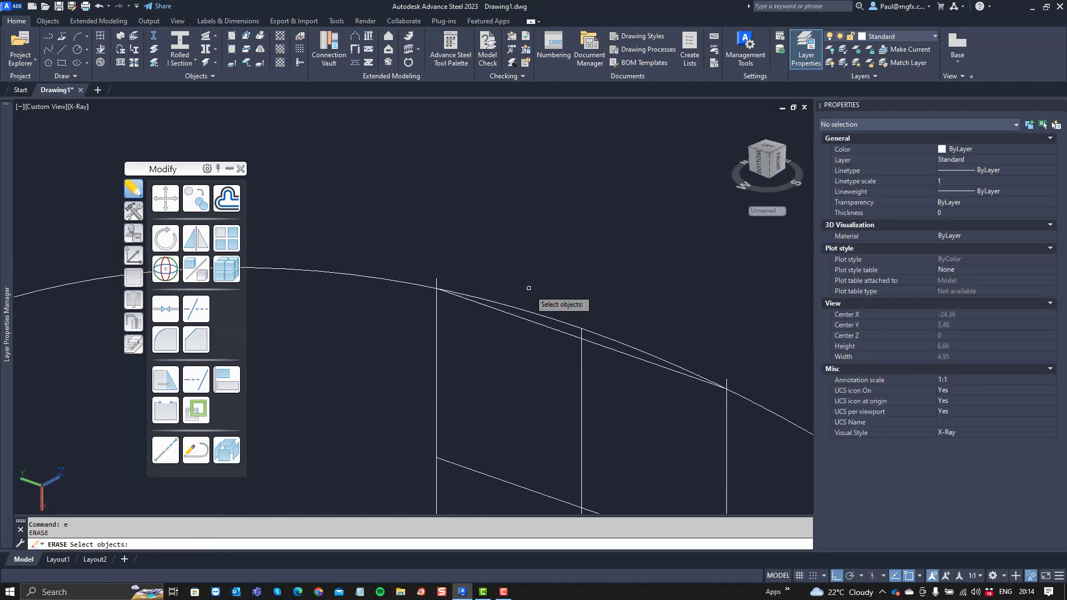
{"action": "right_click", "coordinate": [551, 326]}
Step: Copy the circles and all construction lines along the negative Y direction, placing the copy clear of the original
{"action": "scroll", "coordinate": [523, 317], "scroll_direction": "down", "scroll_amount": 4}
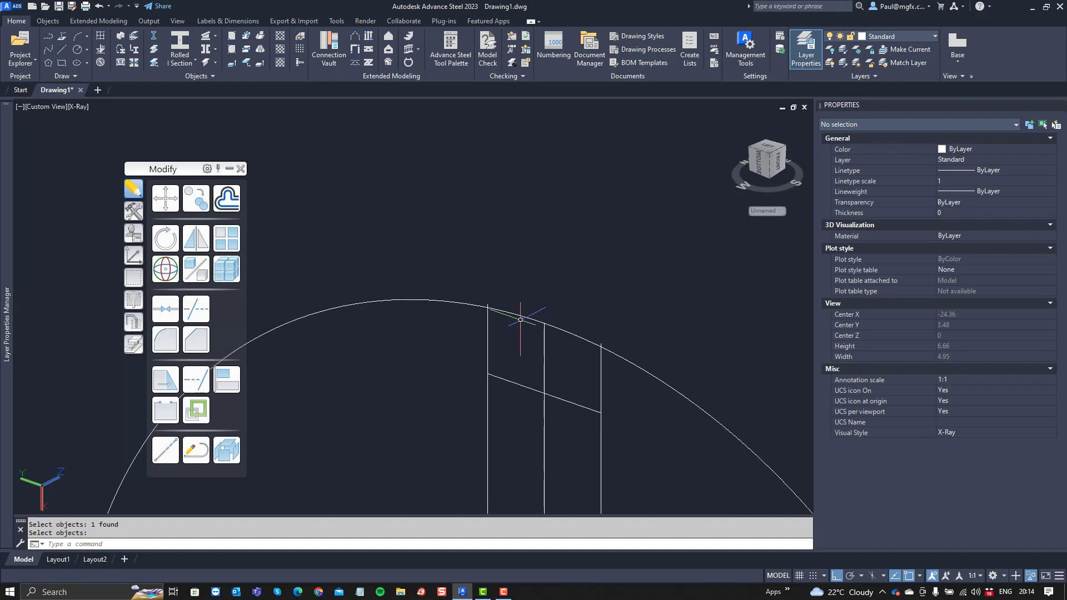
{"action": "mouse_move", "coordinate": [538, 315]}
{"action": "middle_mouse_down"}
{"action": "mouse_move", "coordinate": [524, 265]}
{"action": "mouse_move", "coordinate": [532, 272]}
{"action": "mouse_move", "coordinate": [465, 290]}
{"action": "mouse_move", "coordinate": [478, 280]}
{"action": "middle_mouse_up"}
{"action": "scroll", "coordinate": [524, 264], "scroll_direction": "down", "scroll_amount": 8}
{"action": "scroll", "coordinate": [532, 272], "scroll_direction": "down", "scroll_amount": 1}
{"action": "scroll", "coordinate": [474, 284], "scroll_direction": "up", "scroll_amount": 1}
{"action": "scroll", "coordinate": [475, 281], "scroll_direction": "down", "scroll_amount": 1}
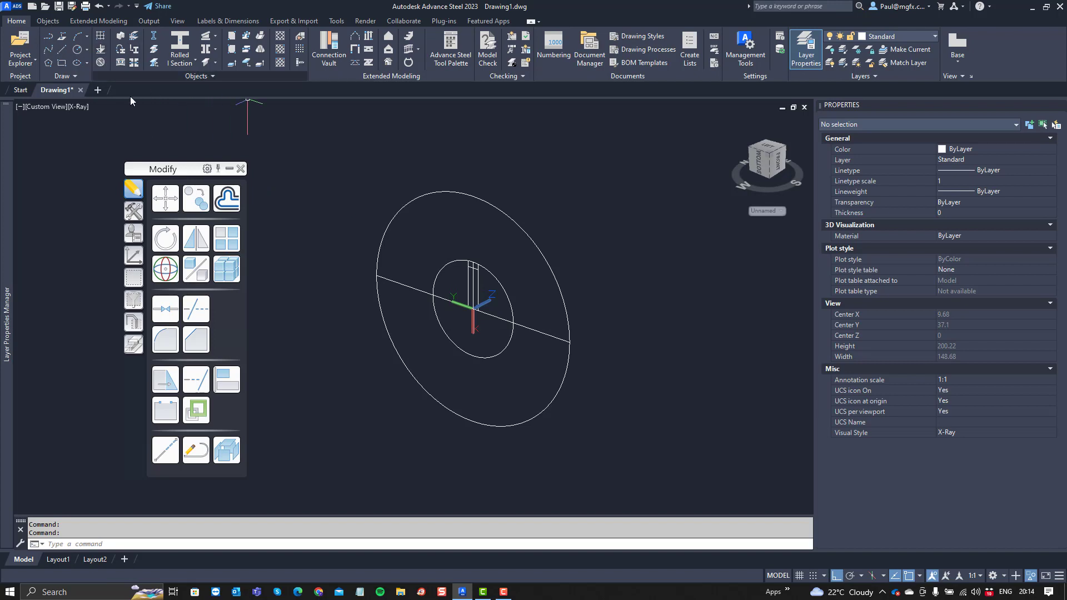
{"action": "left_click", "coordinate": [662, 405]}
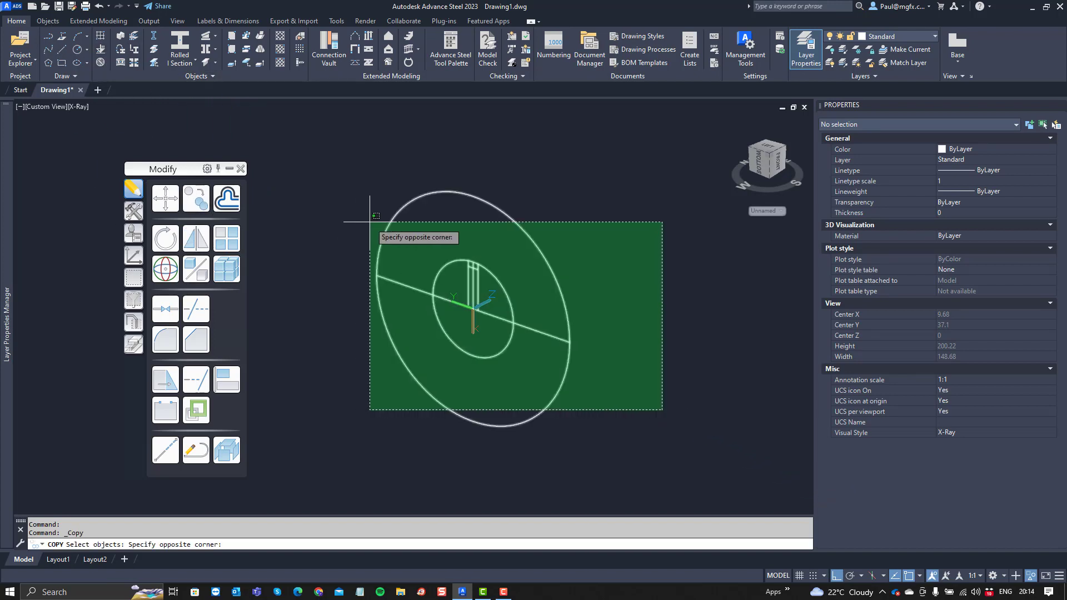
{"action": "left_click", "coordinate": [369, 221]}
{"action": "key", "text": "Return"}
{"action": "scroll", "coordinate": [414, 228], "scroll_direction": "down", "scroll_amount": 4}
{"action": "left_click", "coordinate": [422, 218]}
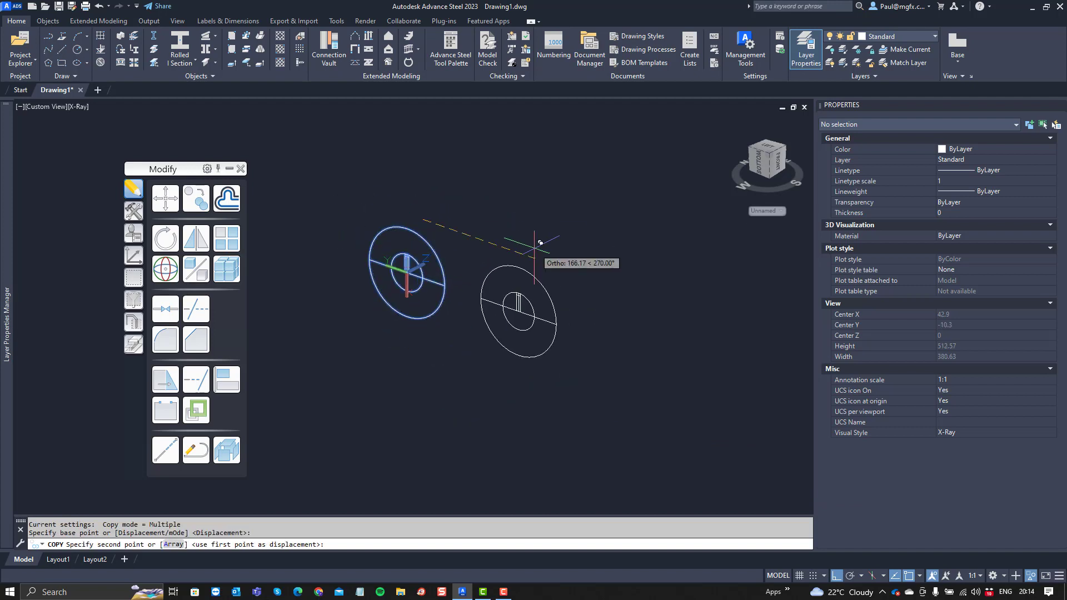
{"action": "scroll", "coordinate": [538, 261], "scroll_direction": "up", "scroll_amount": 3}
{"action": "right_click", "coordinate": [538, 269]}
{"action": "left_click", "coordinate": [568, 289]}
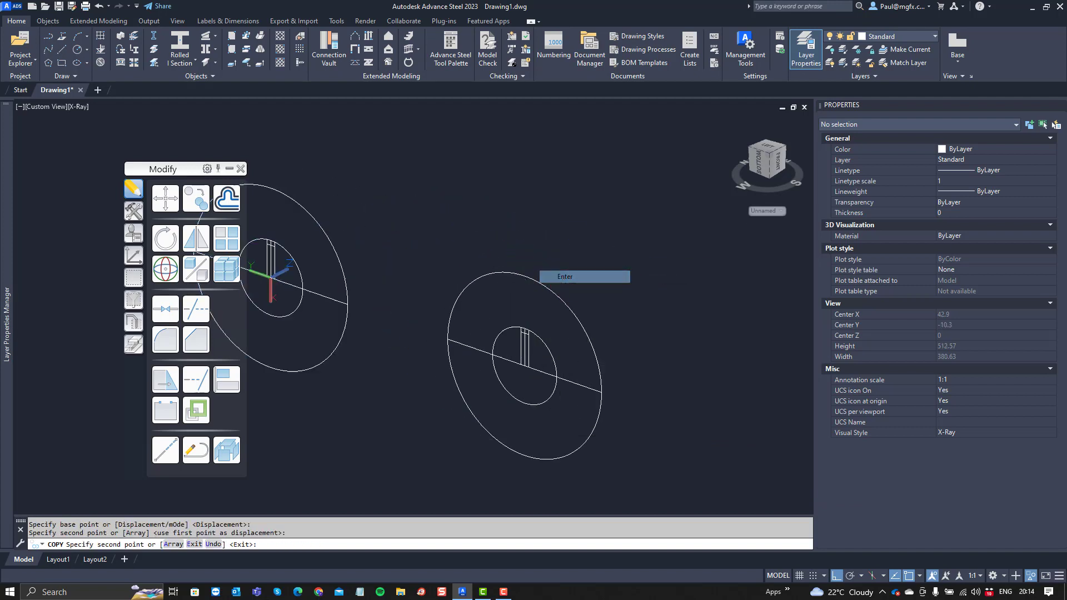
Step: Erase the three parallel radial lines and their short cross line from the copied geometry
{"action": "scroll", "coordinate": [534, 373], "scroll_direction": "up", "scroll_amount": 4}
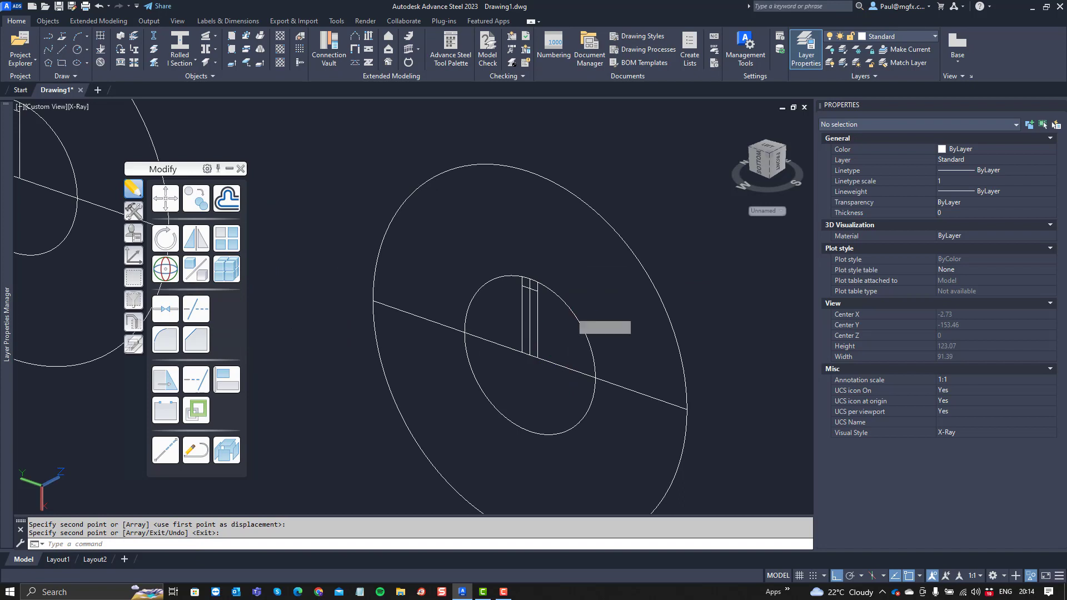
{"action": "type", "text": "e"}
{"action": "key", "text": "Return"}
{"action": "left_click", "coordinate": [497, 235]}
{"action": "left_click", "coordinate": [580, 383]}
{"action": "key", "text": "Return"}
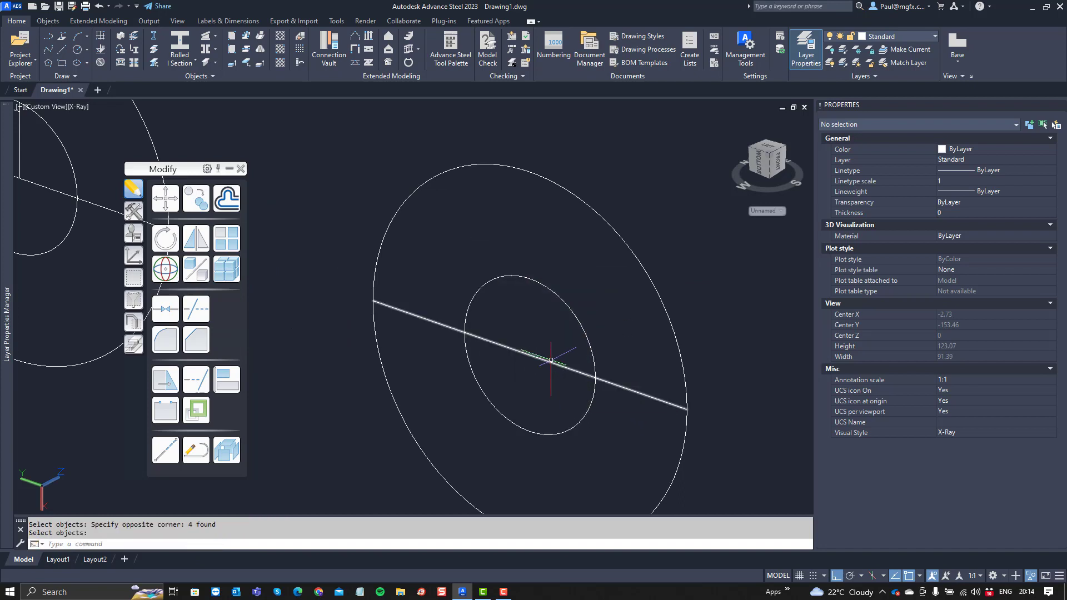
Step: Trim the copied diameter line inside the inner circle, using both circles as cutting edges
{"action": "type", "text": "tr"}
{"action": "key", "text": "Return"}
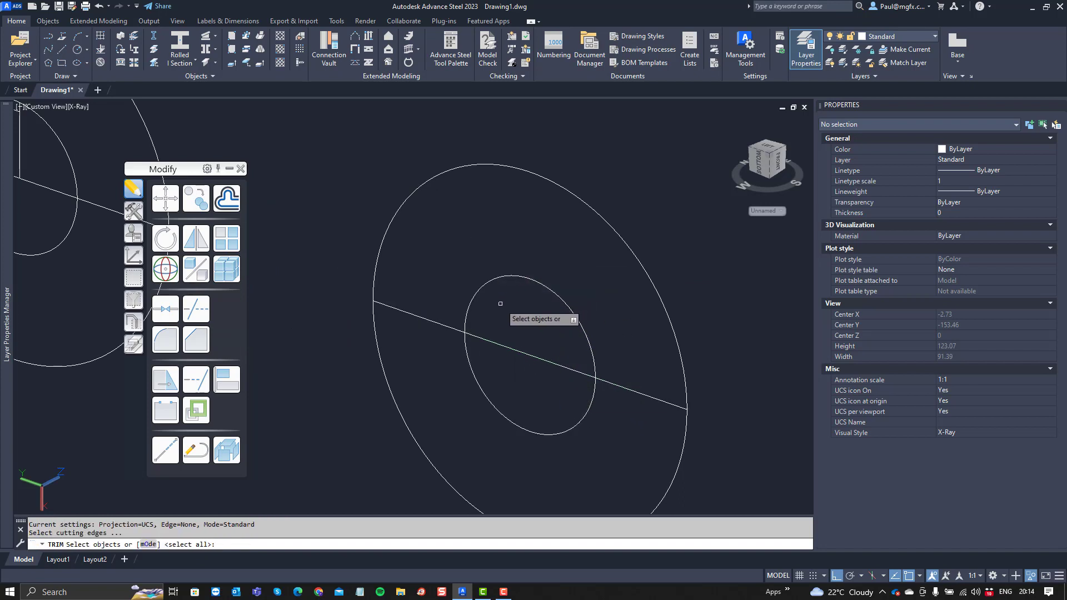
{"action": "left_click", "coordinate": [496, 298]}
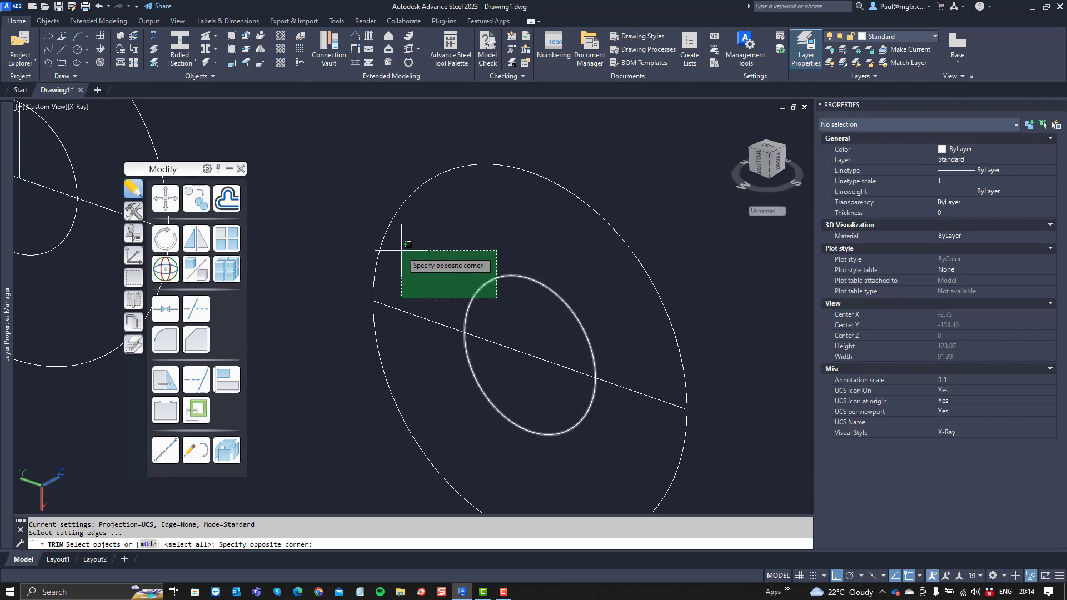
{"action": "left_click", "coordinate": [381, 210]}
{"action": "key", "text": "Return"}
{"action": "left_click", "coordinate": [527, 377]}
{"action": "left_click", "coordinate": [501, 311]}
{"action": "right_click", "coordinate": [509, 329]}
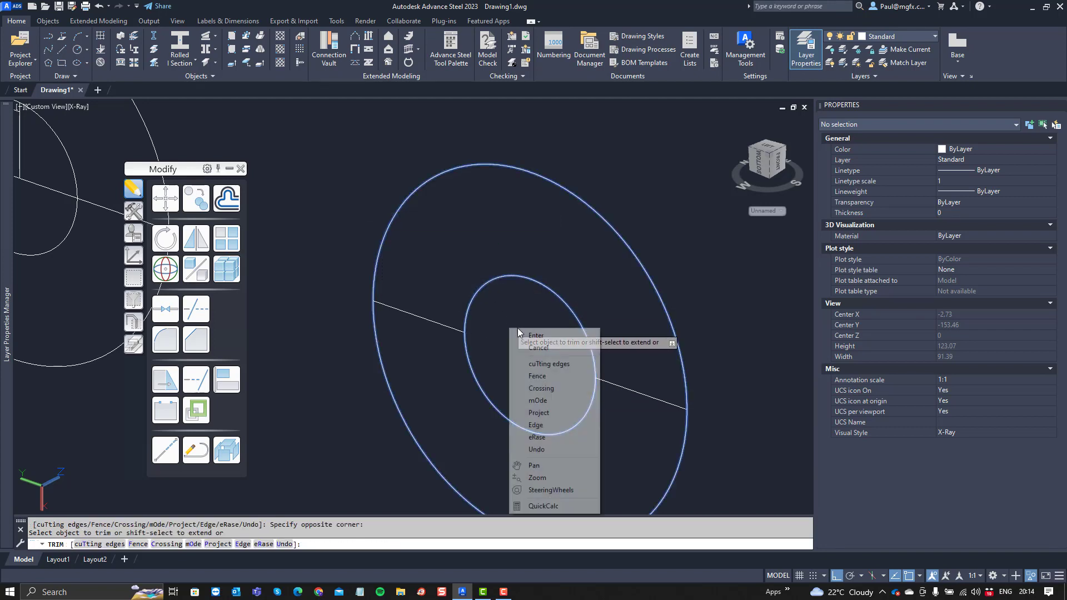
{"action": "left_click", "coordinate": [556, 336]}
Step: Trim away the upper halves of both copied circles at the remaining line segments to leave a half-ring outline
{"action": "key", "text": "Return"}
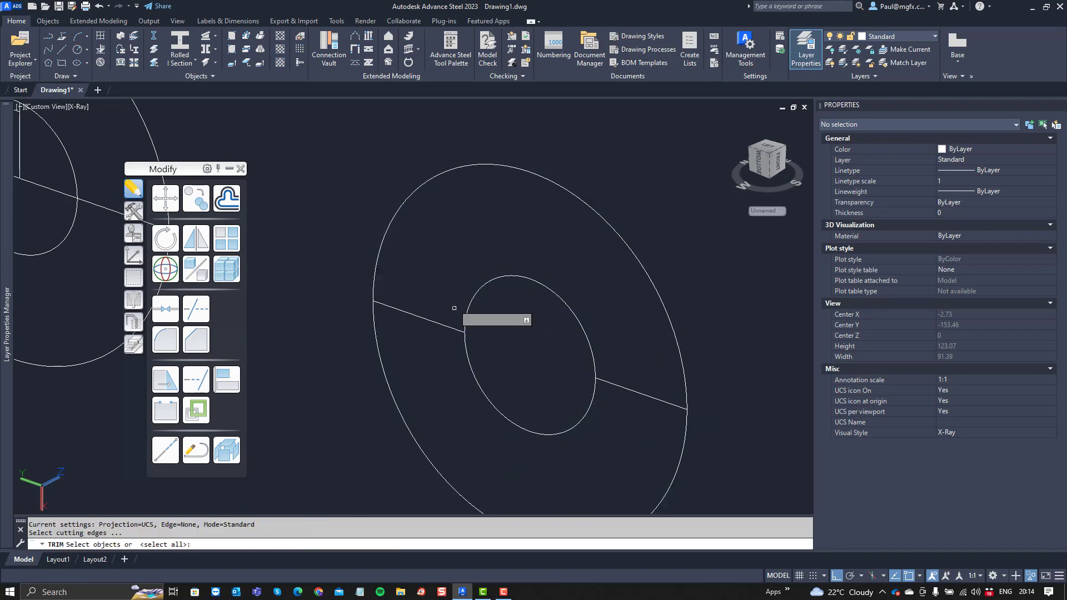
{"action": "scroll", "coordinate": [452, 318], "scroll_direction": "down", "scroll_amount": 3}
{"action": "left_click", "coordinate": [399, 288]}
{"action": "left_click", "coordinate": [636, 392]}
{"action": "key", "text": "Return"}
{"action": "scroll", "coordinate": [489, 300], "scroll_direction": "up", "scroll_amount": 2}
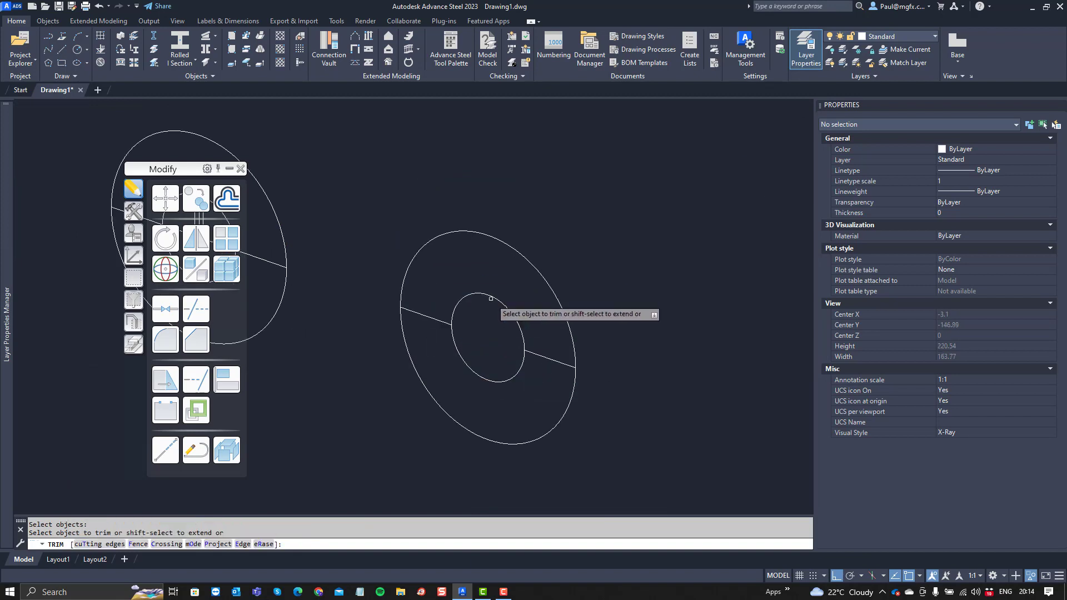
{"action": "left_click", "coordinate": [498, 318]}
{"action": "left_click", "coordinate": [462, 213]}
{"action": "right_click", "coordinate": [455, 210]}
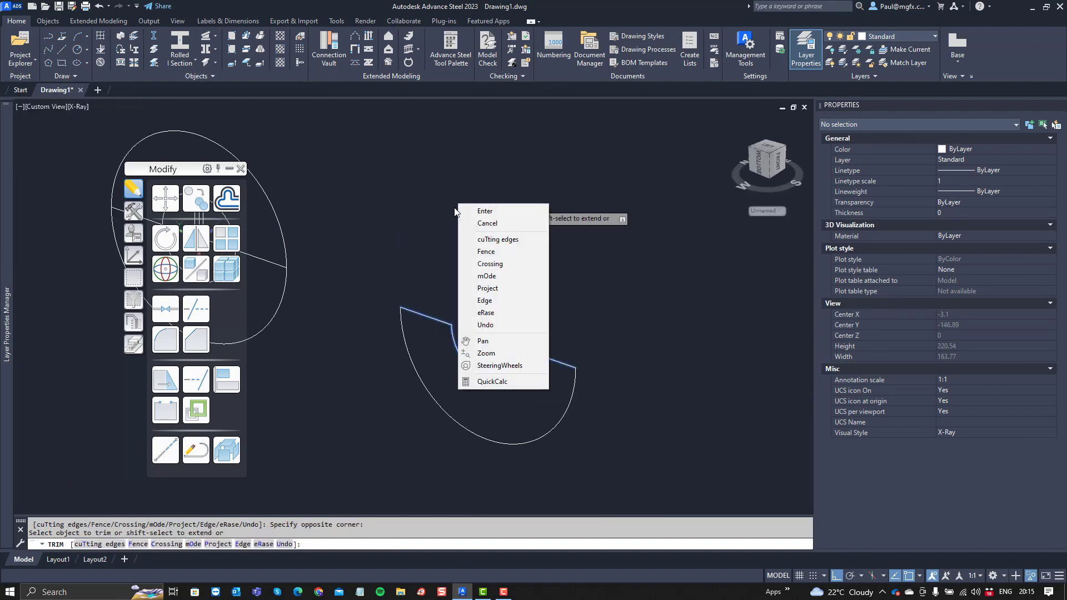
{"action": "left_click", "coordinate": [506, 223]}
Step: Set the color of one straight end line of the copied half-ring outline to Red
{"action": "left_click", "coordinate": [441, 335]}
{"action": "left_click", "coordinate": [427, 290]}
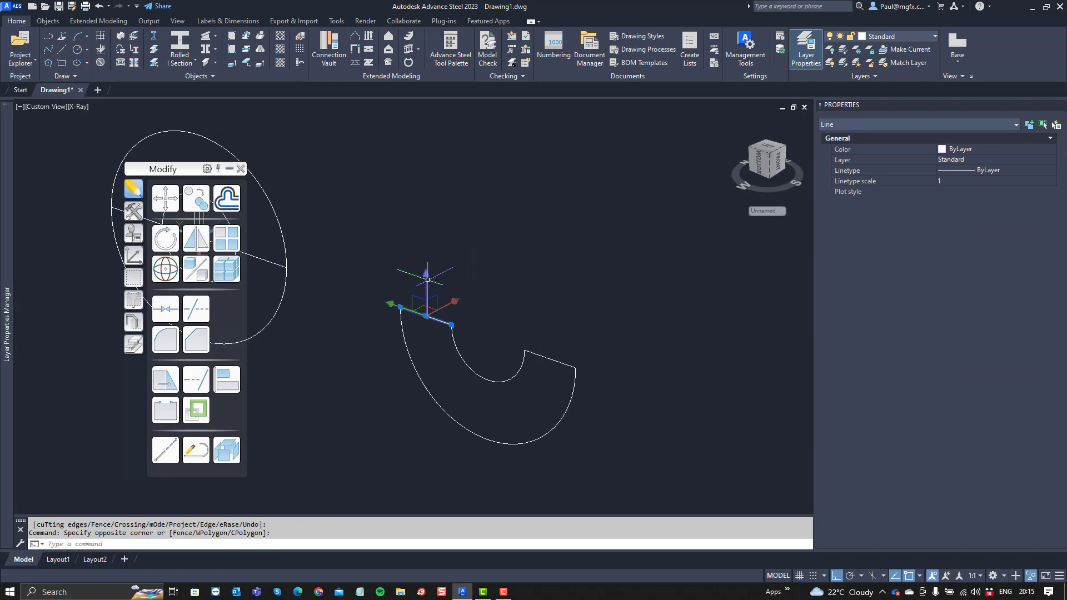
{"action": "left_click", "coordinate": [972, 160]}
{"action": "left_click", "coordinate": [967, 149]}
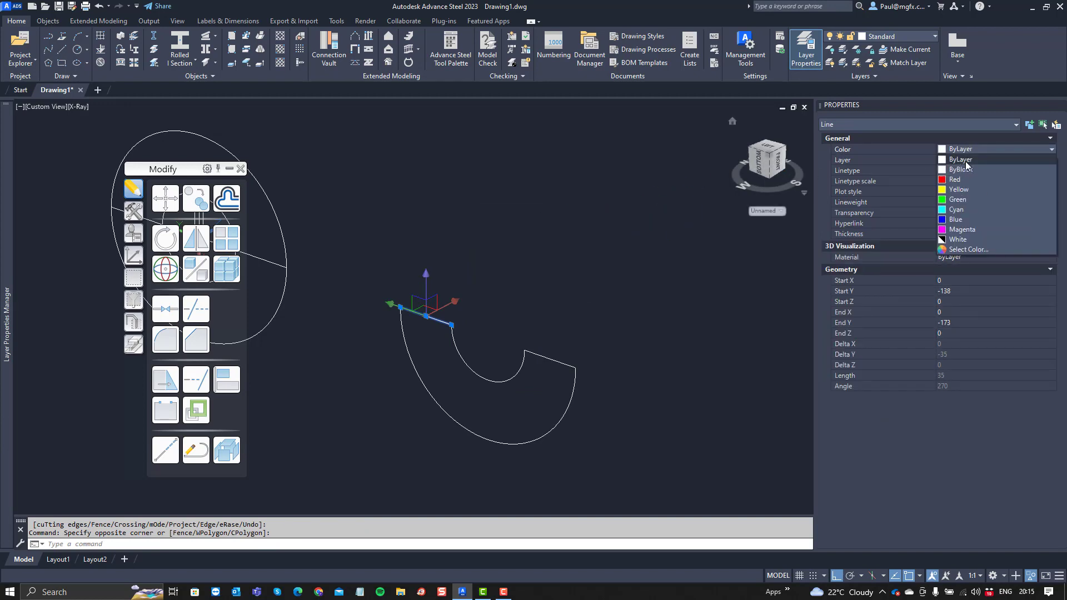
{"action": "left_click", "coordinate": [956, 180]}
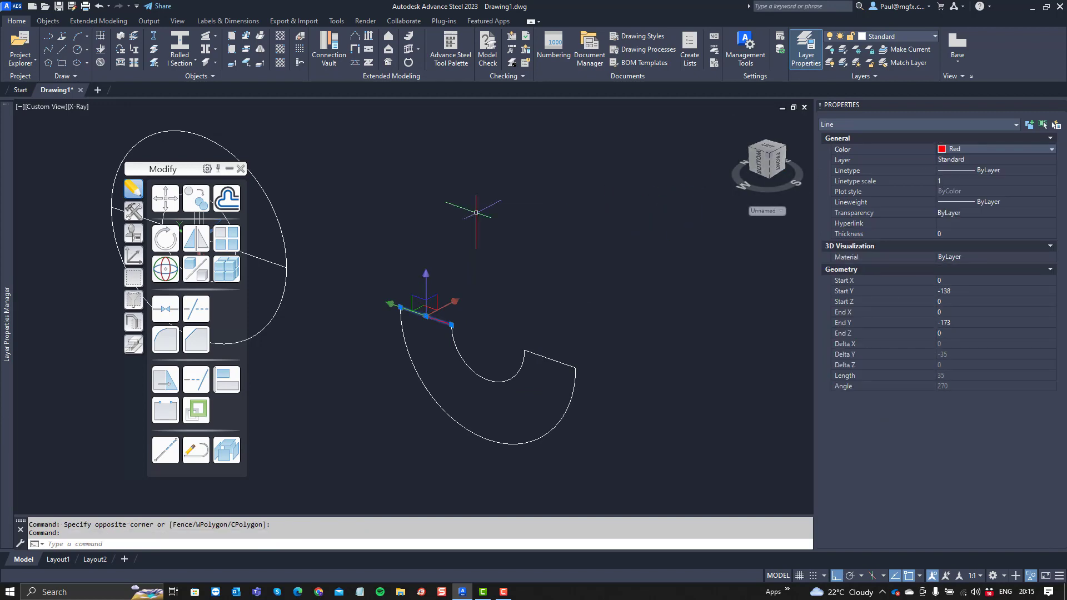
Step: Convert the red line to a polyline and join the rest of the copied half-ring outline to it
{"action": "left_click", "coordinate": [189, 461]}
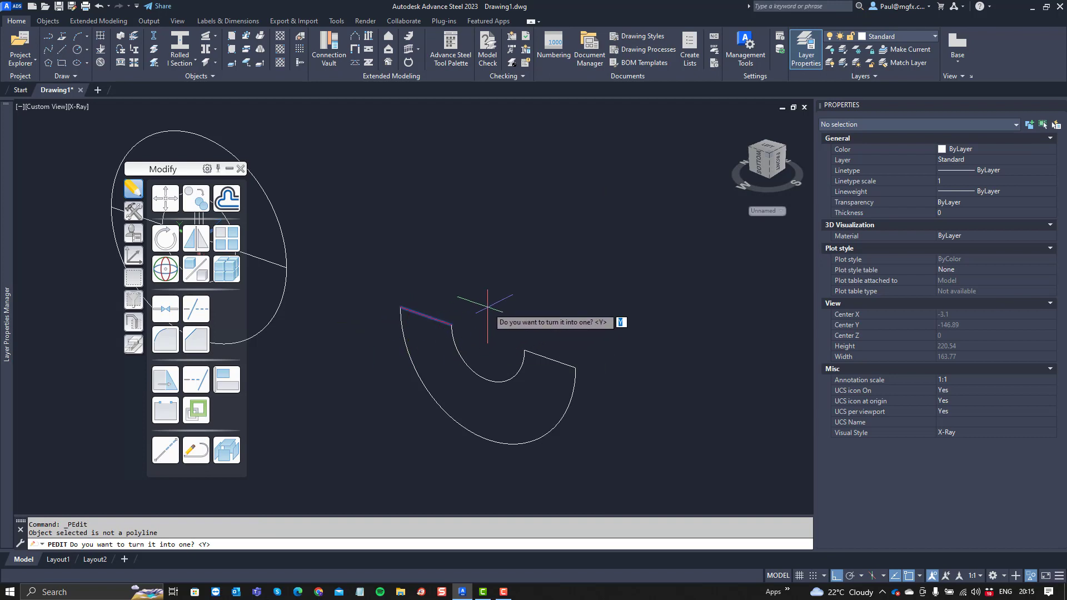
{"action": "key", "text": "Return"}
{"action": "type", "text": "J"}
{"action": "key", "text": "Return"}
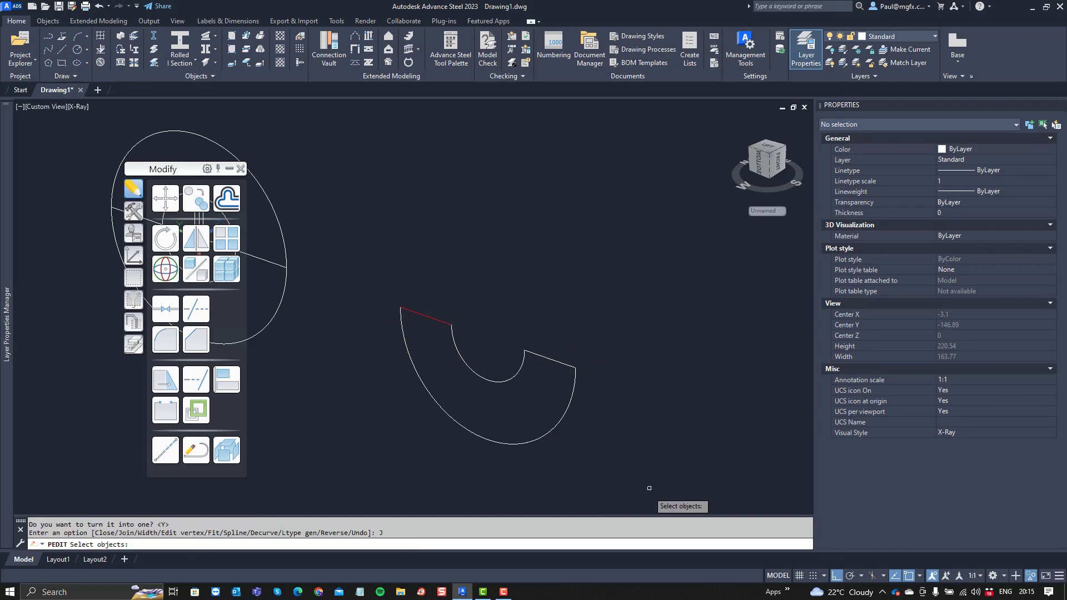
{"action": "left_click", "coordinate": [632, 487]}
{"action": "left_click", "coordinate": [387, 225]}
{"action": "key", "text": "Return"}
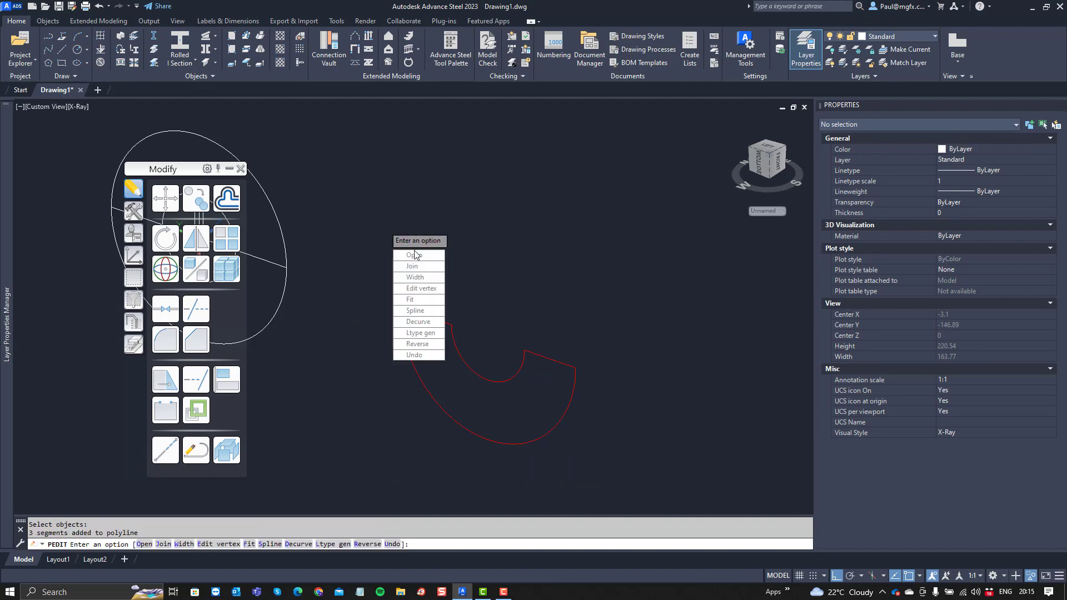
{"action": "right_click", "coordinate": [486, 240]}
{"action": "left_click", "coordinate": [519, 249]}
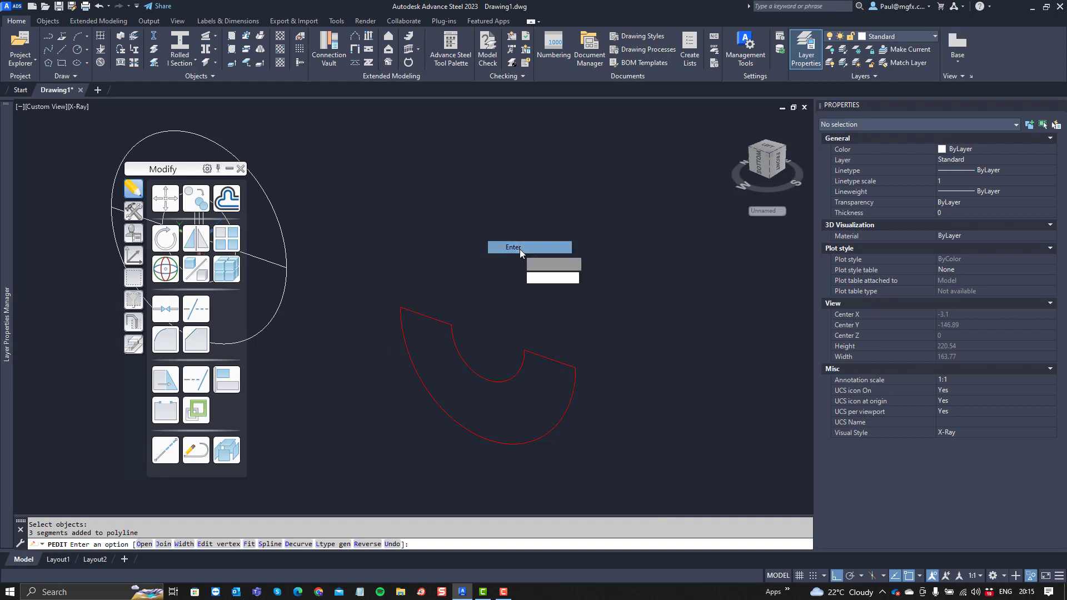
Step: Trim the ends of the outer parallel keyway lines that project beyond the original inner circle, using that circle as cutting edge
{"action": "scroll", "coordinate": [430, 343], "scroll_direction": "down", "scroll_amount": 2}
{"action": "scroll", "coordinate": [467, 346], "scroll_direction": "down", "scroll_amount": 4}
{"action": "middle_click_drag", "start_coordinate": [467, 345], "coordinate": [599, 353]}
{"action": "scroll", "coordinate": [469, 332], "scroll_direction": "up", "scroll_amount": 3}
{"action": "key", "text": "Escape"}
{"action": "scroll", "coordinate": [502, 342], "scroll_direction": "up", "scroll_amount": 3}
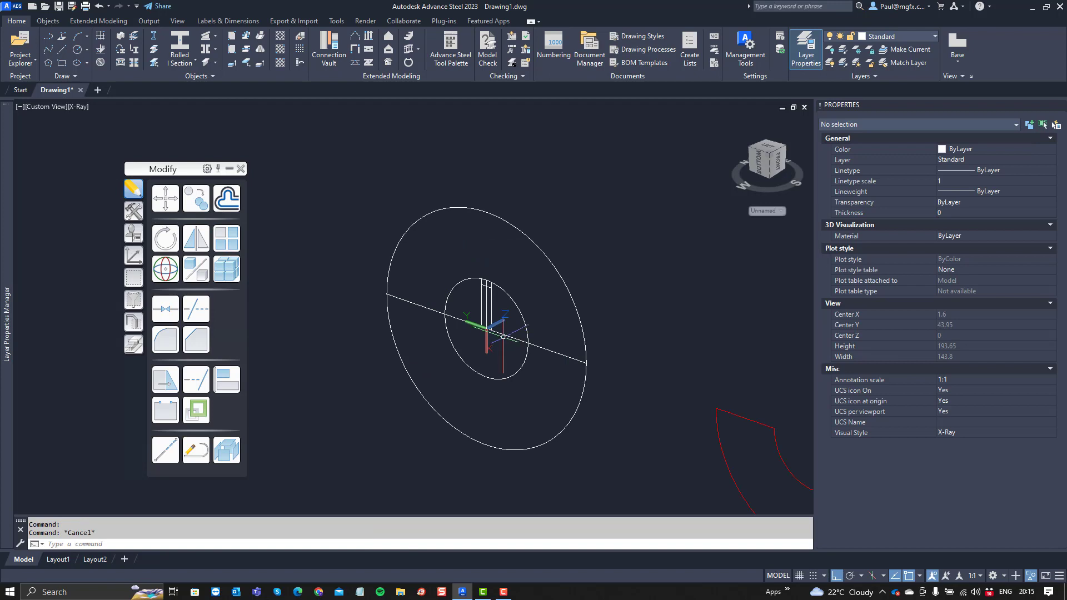
{"action": "scroll", "coordinate": [495, 322], "scroll_direction": "up", "scroll_amount": 4}
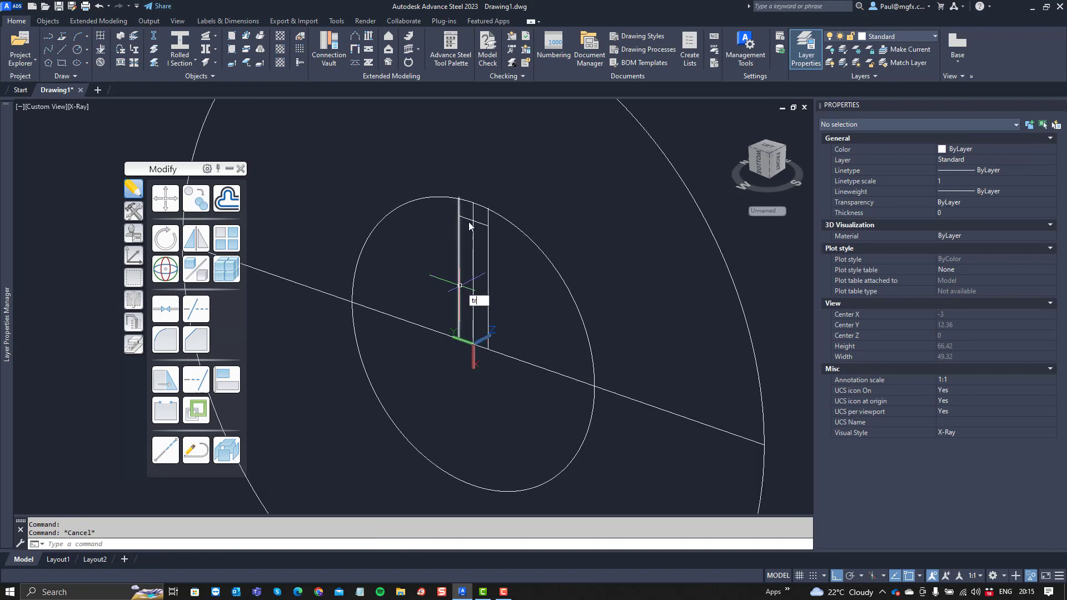
{"action": "key", "text": "Return"}
{"action": "scroll", "coordinate": [473, 222], "scroll_direction": "up", "scroll_amount": 8}
{"action": "left_click", "coordinate": [509, 253]}
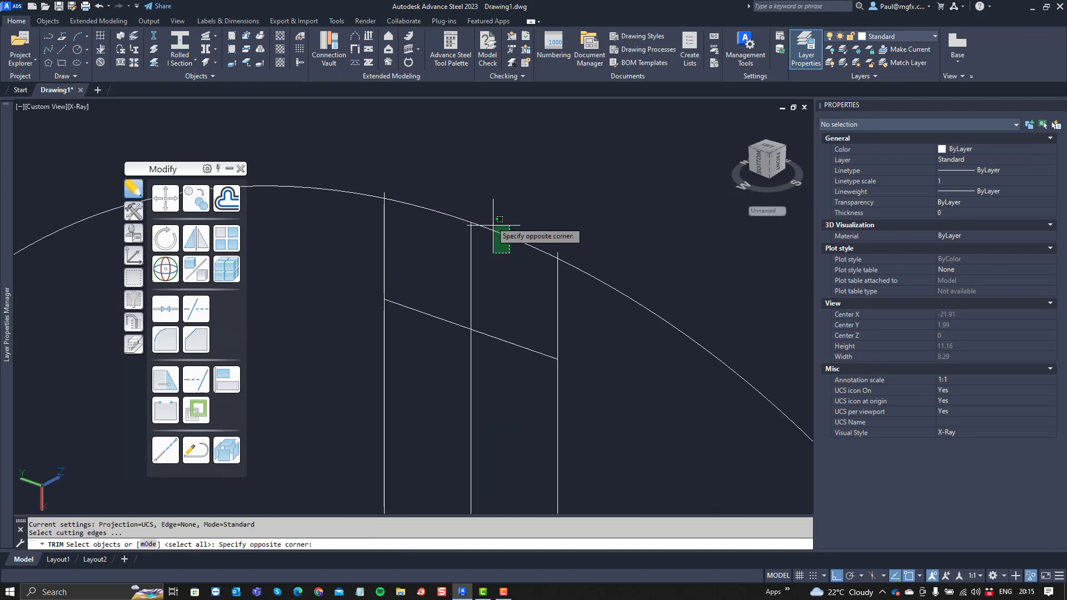
{"action": "left_click", "coordinate": [493, 225]}
{"action": "key", "text": "Return"}
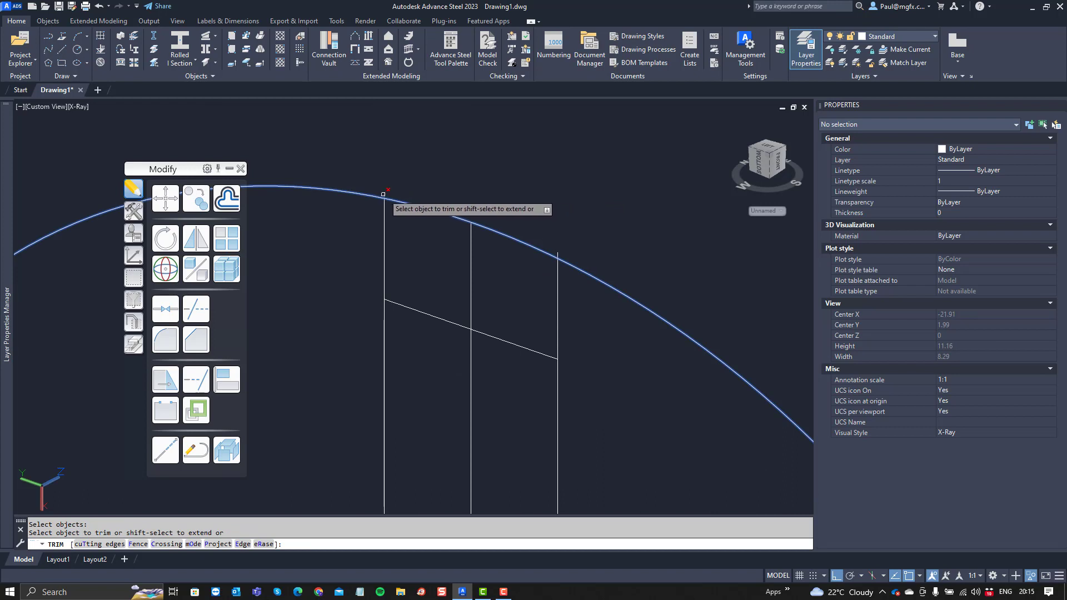
{"action": "left_click", "coordinate": [383, 194]}
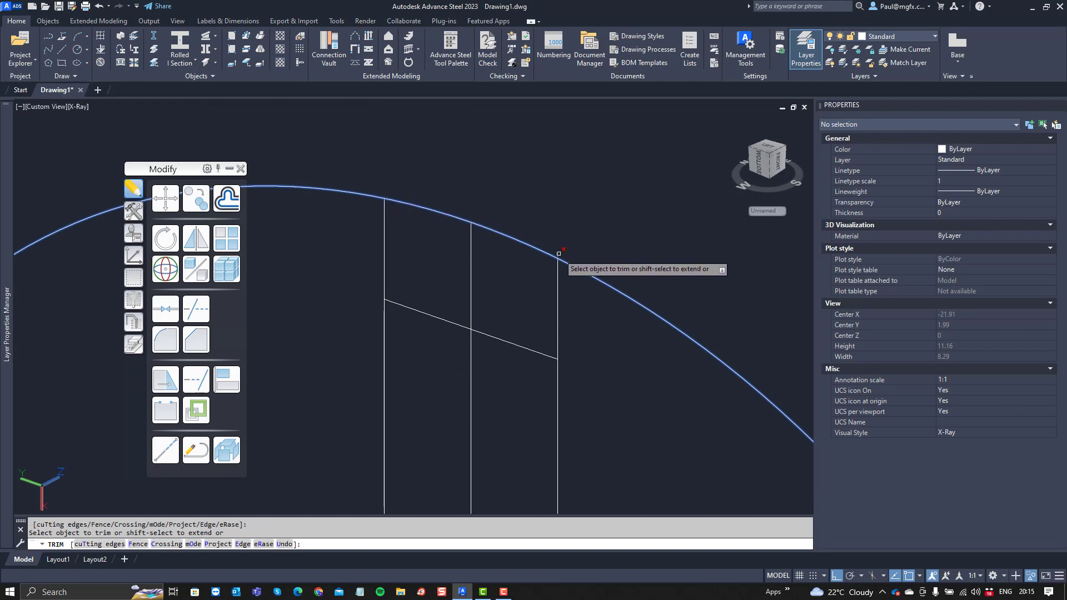
{"action": "key", "text": "Escape"}
{"action": "key", "text": "Escape"}
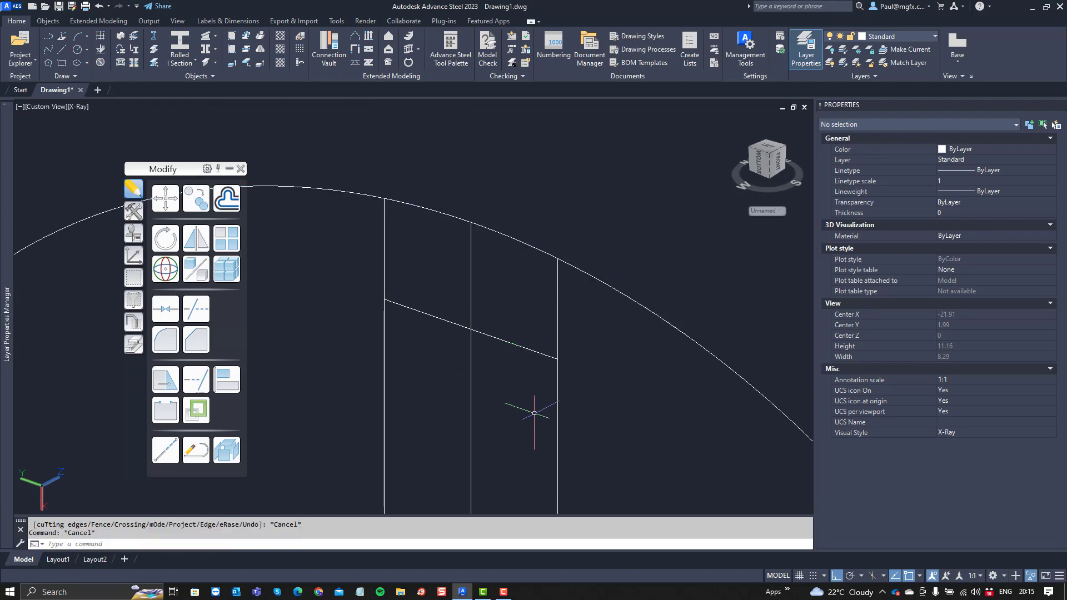
Step: Trim the two outer keyway lines below the short cross line, using the cross line as cutting edge
{"action": "type", "text": "tr"}
{"action": "key", "text": "Return"}
{"action": "left_click", "coordinate": [517, 369]}
{"action": "left_click", "coordinate": [502, 311]}
{"action": "key", "text": "Return"}
{"action": "left_click", "coordinate": [562, 384]}
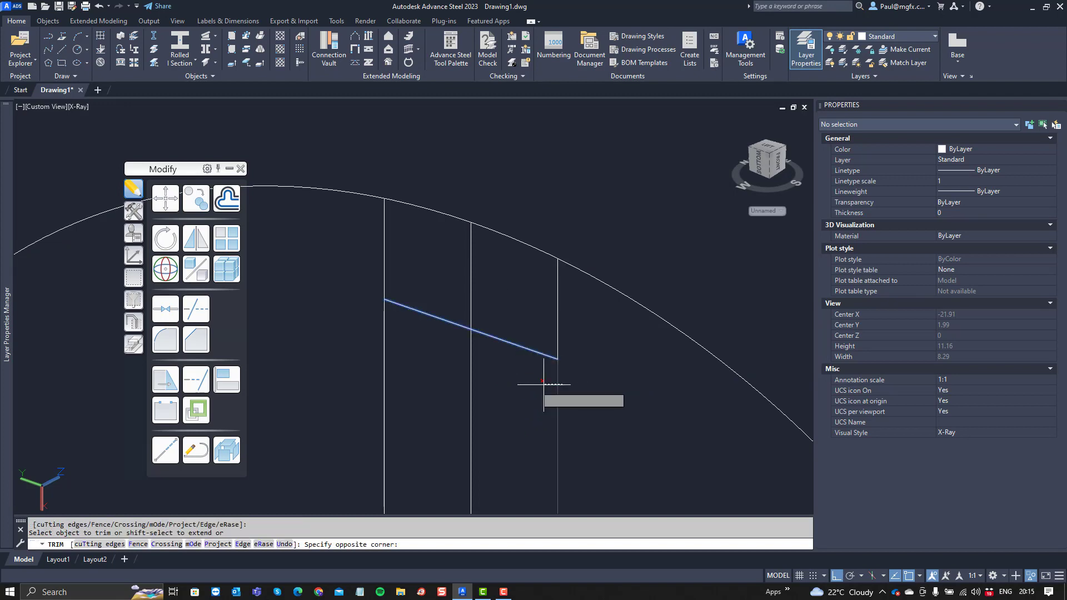
{"action": "left_click", "coordinate": [534, 383]}
{"action": "left_click", "coordinate": [429, 365]}
{"action": "left_click", "coordinate": [338, 335]}
{"action": "right_click", "coordinate": [375, 343]}
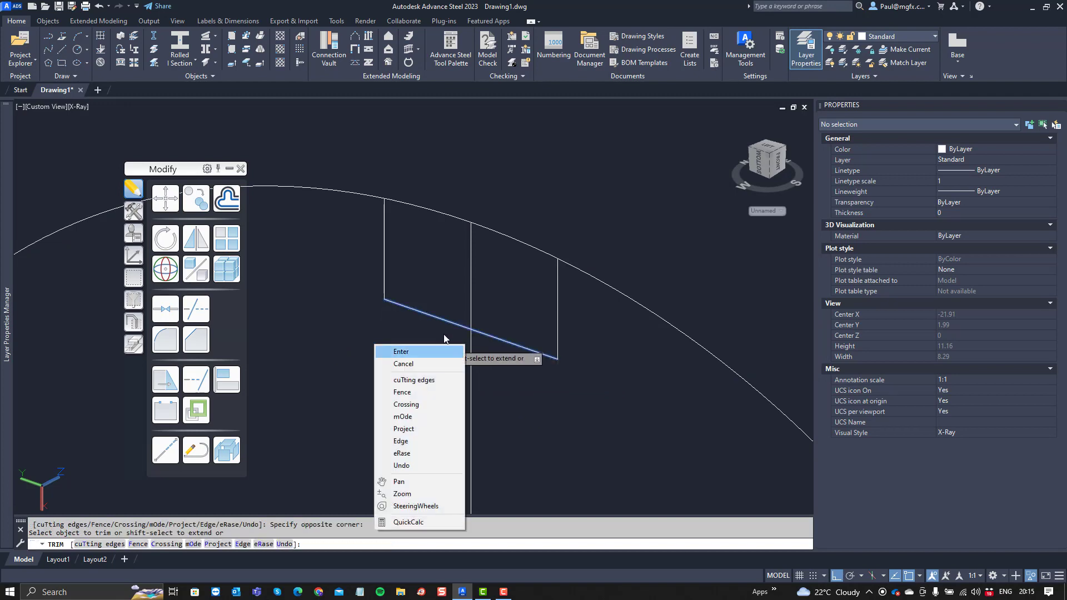
{"action": "left_click", "coordinate": [425, 353]}
Step: Erase the middle radial line running through the keyway
{"action": "type", "text": "e"}
{"action": "key", "text": "Return"}
{"action": "left_click", "coordinate": [505, 398]}
{"action": "left_click", "coordinate": [415, 371]}
{"action": "key", "text": "Return"}
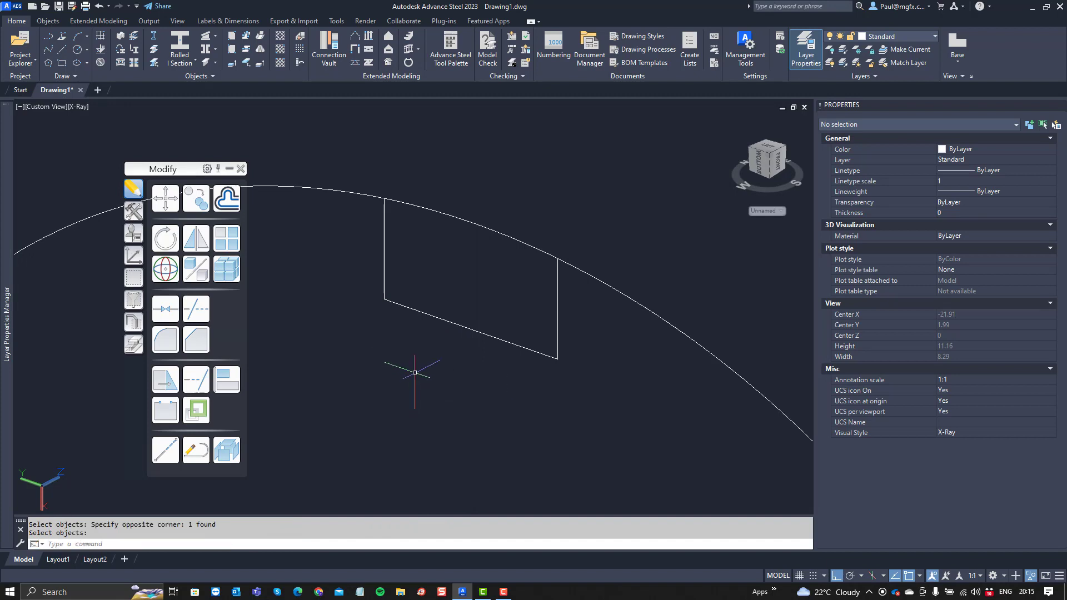
{"action": "scroll", "coordinate": [463, 380], "scroll_direction": "down", "scroll_amount": 4}
{"action": "middle_click_drag", "start_coordinate": [465, 379], "coordinate": [528, 357]}
{"action": "type", "text": "te cor"}
{"action": "key", "text": "Return"}
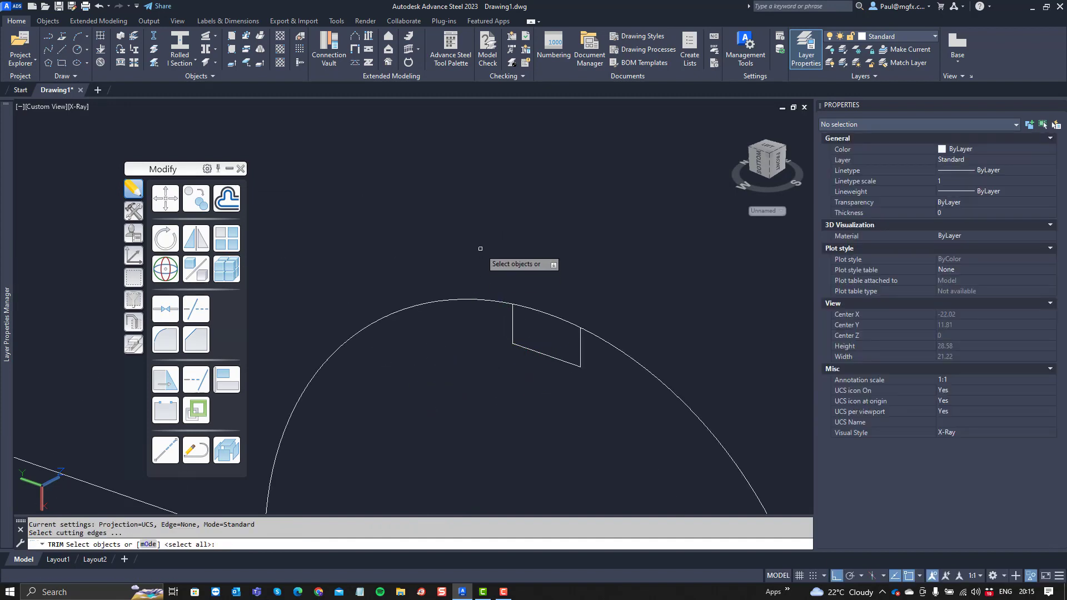
{"action": "left_click", "coordinate": [482, 249]}
{"action": "left_click", "coordinate": [572, 392]}
{"action": "left_click", "coordinate": [574, 285]}
{"action": "key", "text": "Return"}
{"action": "left_click", "coordinate": [554, 334]}
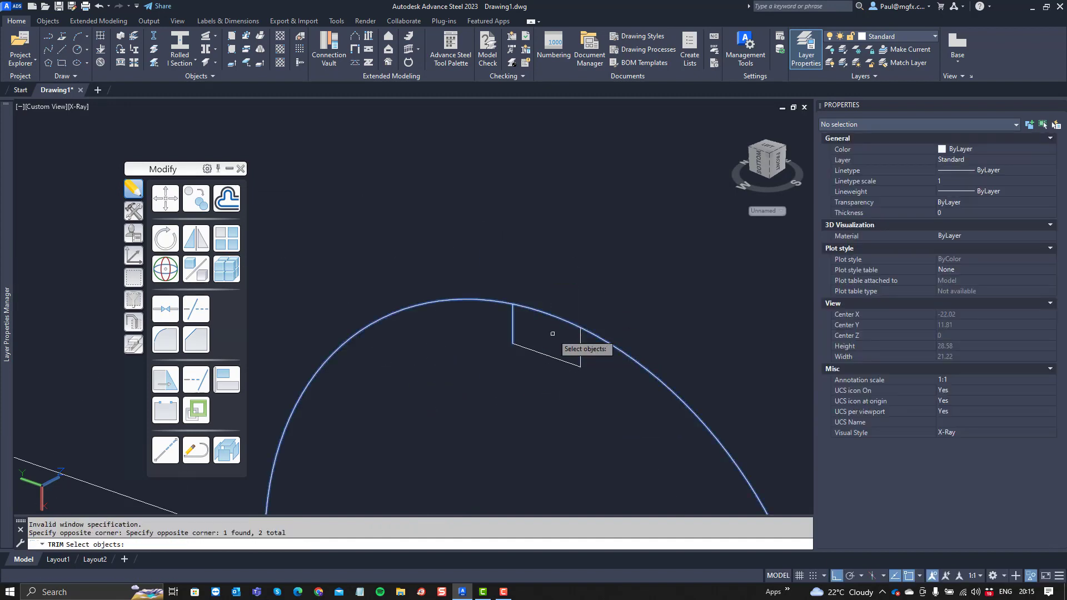
{"action": "key", "text": "Escape"}
{"action": "right_click", "coordinate": [472, 304]}
{"action": "left_click", "coordinate": [474, 252]}
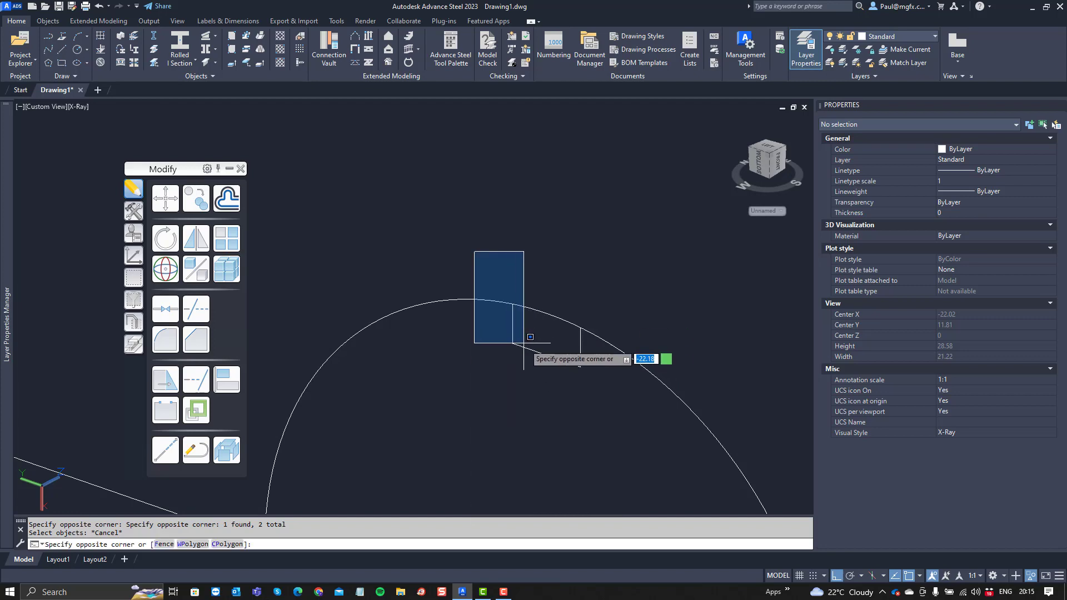
{"action": "key", "text": "Escape"}
{"action": "key", "text": "Escape"}
Step: Trim the inner circle's arc between the two keyway side lines to open the keyway notch
{"action": "key", "text": "Return"}
{"action": "left_click", "coordinate": [485, 273]}
{"action": "left_click", "coordinate": [578, 423]}
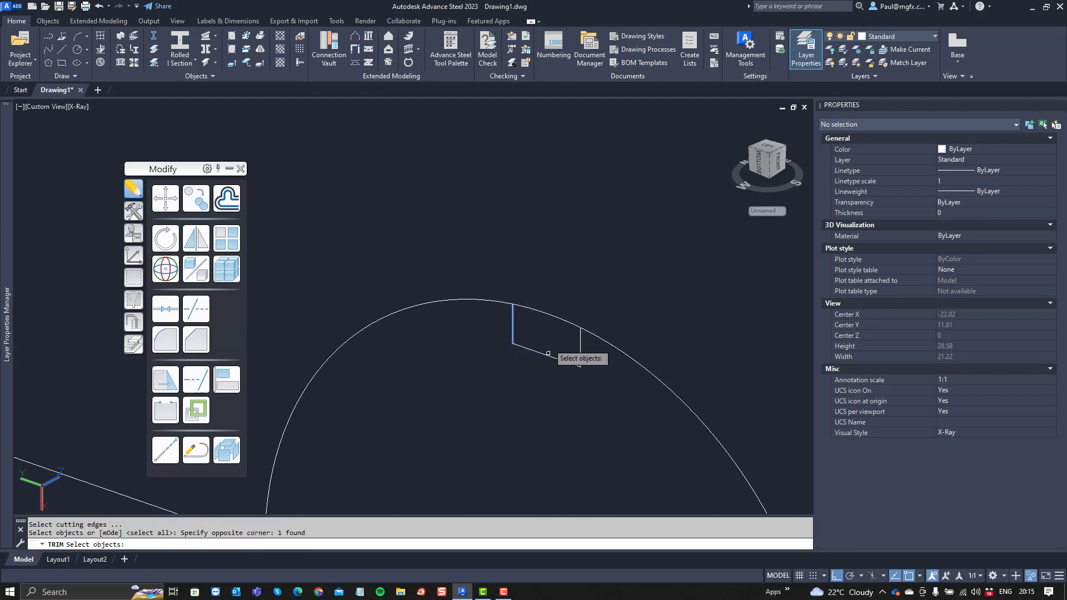
{"action": "left_click", "coordinate": [562, 282]}
{"action": "left_click", "coordinate": [622, 420]}
{"action": "key", "text": "Return"}
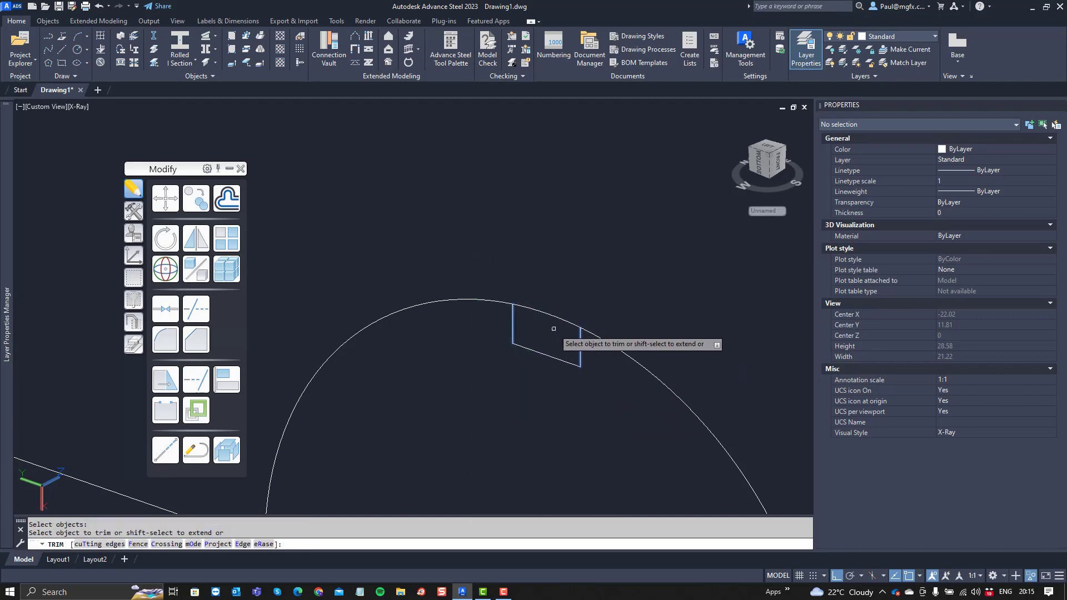
{"action": "right_click", "coordinate": [530, 263]}
{"action": "left_click", "coordinate": [551, 269]}
{"action": "scroll", "coordinate": [546, 342], "scroll_direction": "down", "scroll_amount": 5}
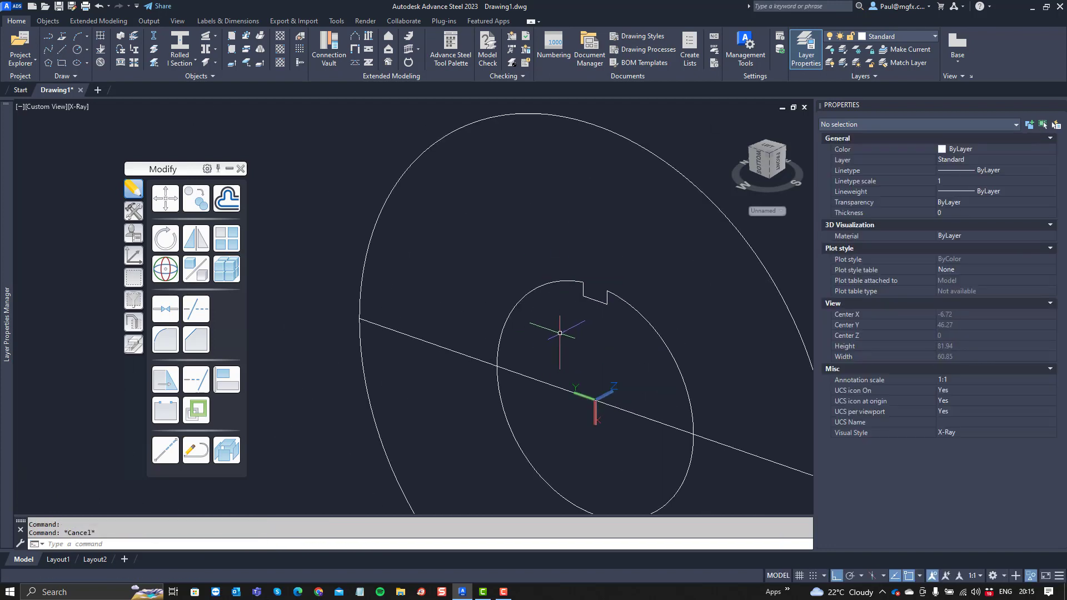
Step: Trim the diameter line inside the notched inner circle, using the inner and outer circles as cutting edges
{"action": "key", "text": "Return"}
{"action": "left_click", "coordinate": [532, 315]}
{"action": "left_click", "coordinate": [362, 259]}
{"action": "scroll", "coordinate": [356, 257], "scroll_direction": "down", "scroll_amount": 5}
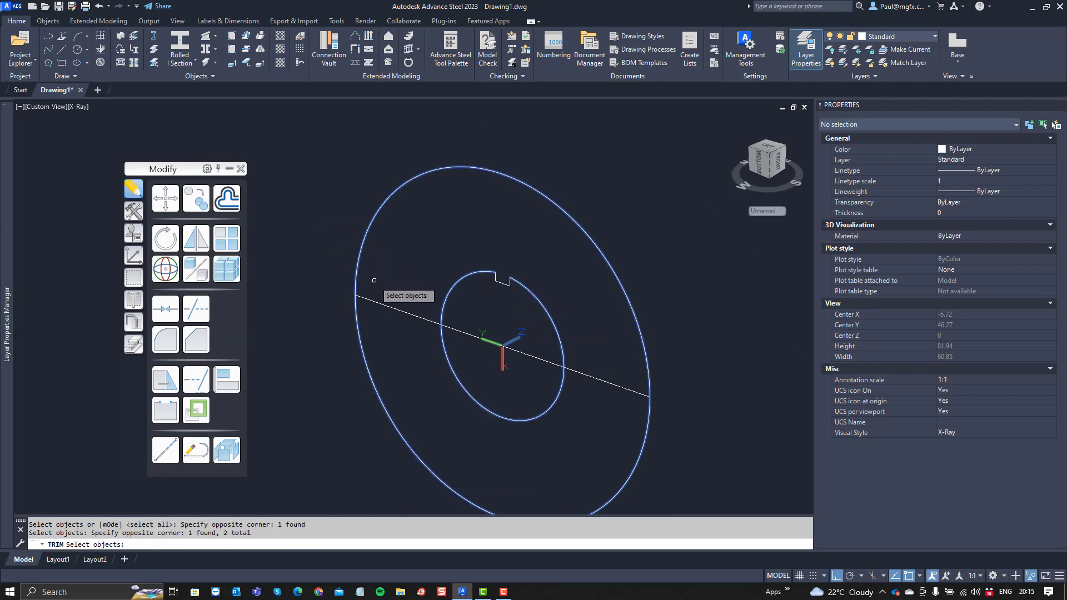
{"action": "key", "text": "Return"}
{"action": "right_click", "coordinate": [482, 337]}
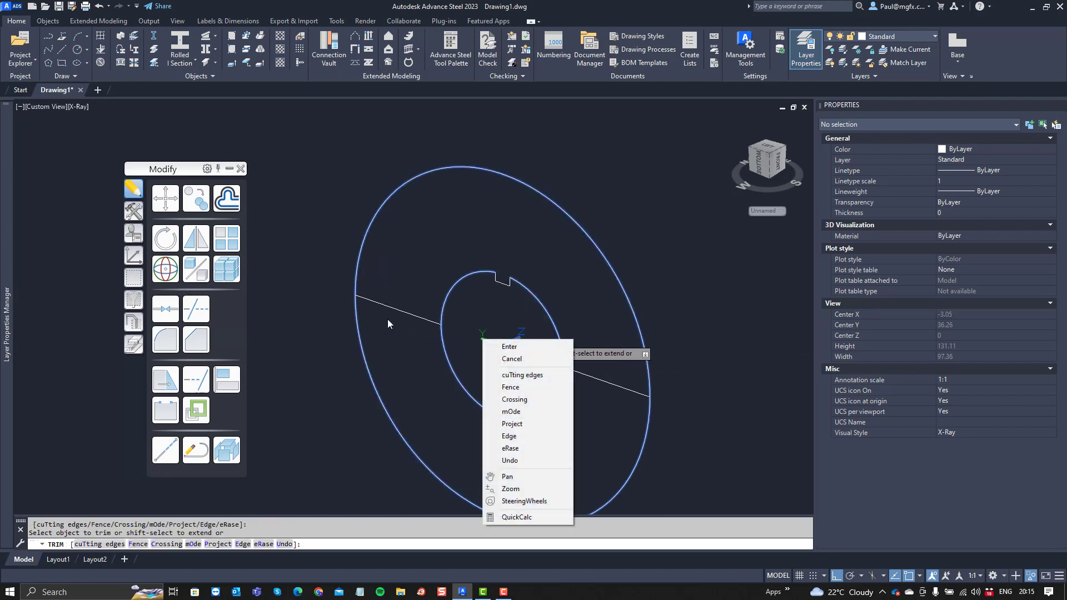
{"action": "right_click", "coordinate": [358, 316]}
{"action": "left_click", "coordinate": [390, 319]}
Step: Trim away the lower halves of both original circles at the remaining diameter segments to leave the keyed upper half-ring outline
{"action": "right_click", "coordinate": [416, 323]}
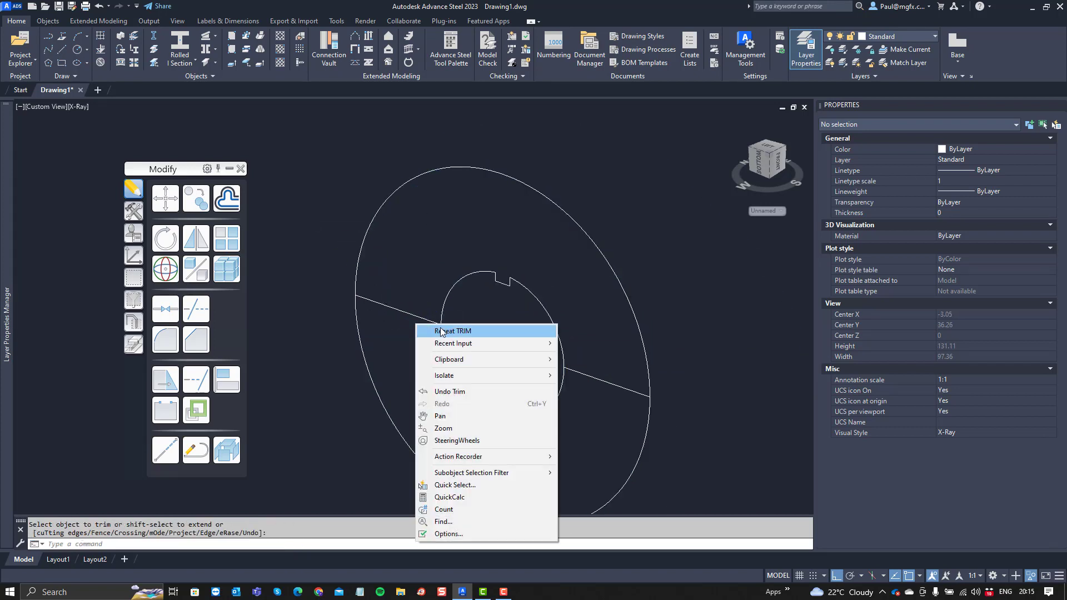
{"action": "left_click", "coordinate": [441, 331]}
{"action": "left_click", "coordinate": [423, 326]}
{"action": "left_click", "coordinate": [405, 305]}
{"action": "left_click", "coordinate": [587, 386]}
{"action": "left_click", "coordinate": [570, 356]}
{"action": "key", "text": "Return"}
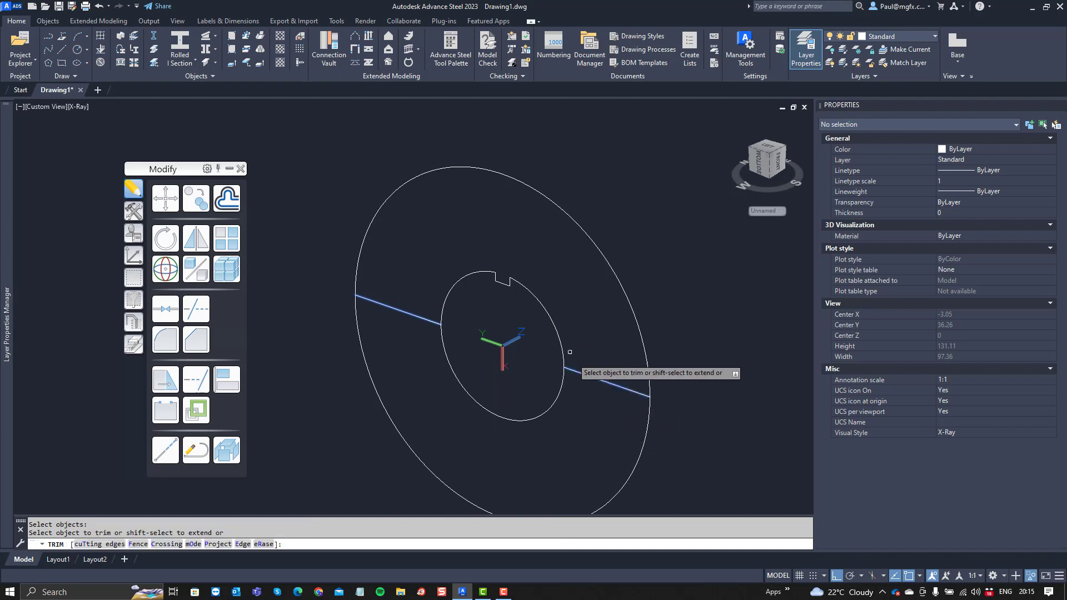
{"action": "scroll", "coordinate": [622, 425], "scroll_direction": "down", "scroll_amount": 4}
{"action": "left_click", "coordinate": [599, 466]}
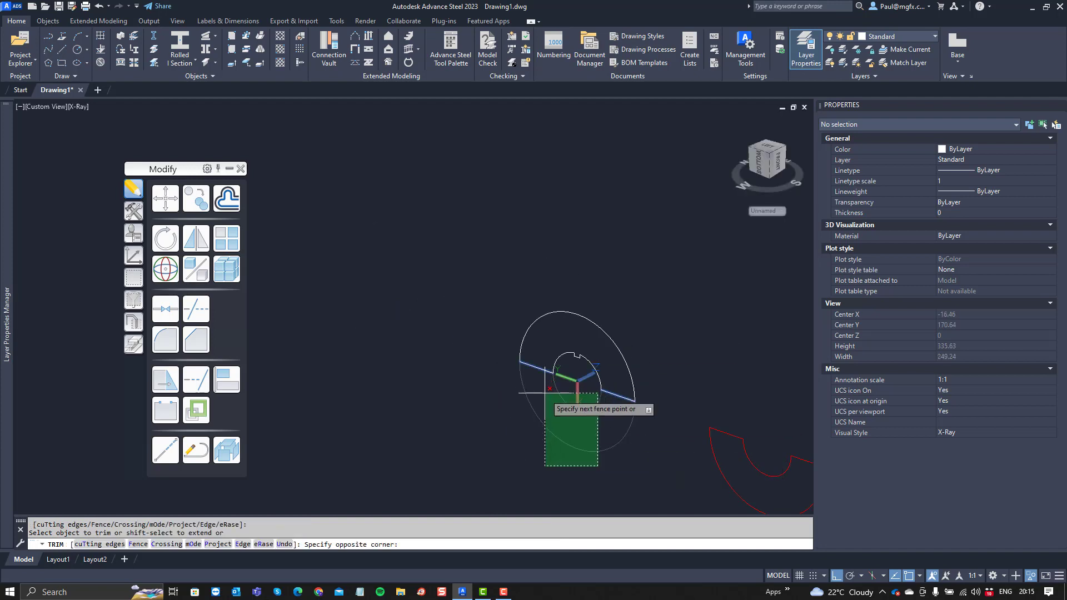
{"action": "left_click", "coordinate": [546, 400]}
{"action": "right_click", "coordinate": [545, 399]}
{"action": "left_click", "coordinate": [573, 232]}
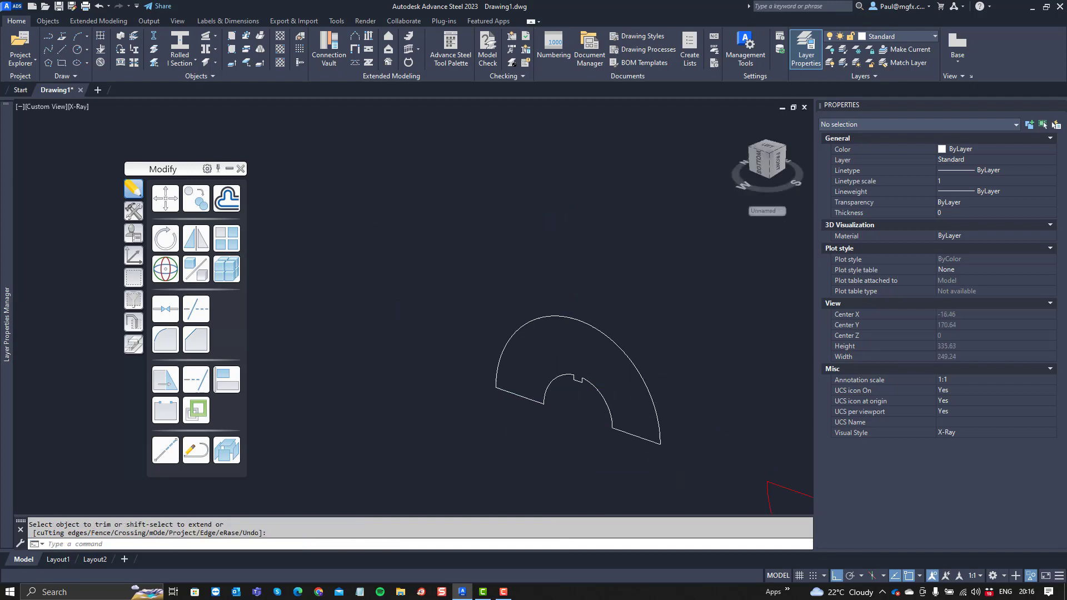
Step: Set the color of the upper half-ring's outer arc to Blue
{"action": "scroll", "coordinate": [517, 333], "scroll_direction": "up", "scroll_amount": 3}
{"action": "left_click", "coordinate": [529, 362]}
{"action": "left_click", "coordinate": [483, 290]}
{"action": "left_click", "coordinate": [975, 150]}
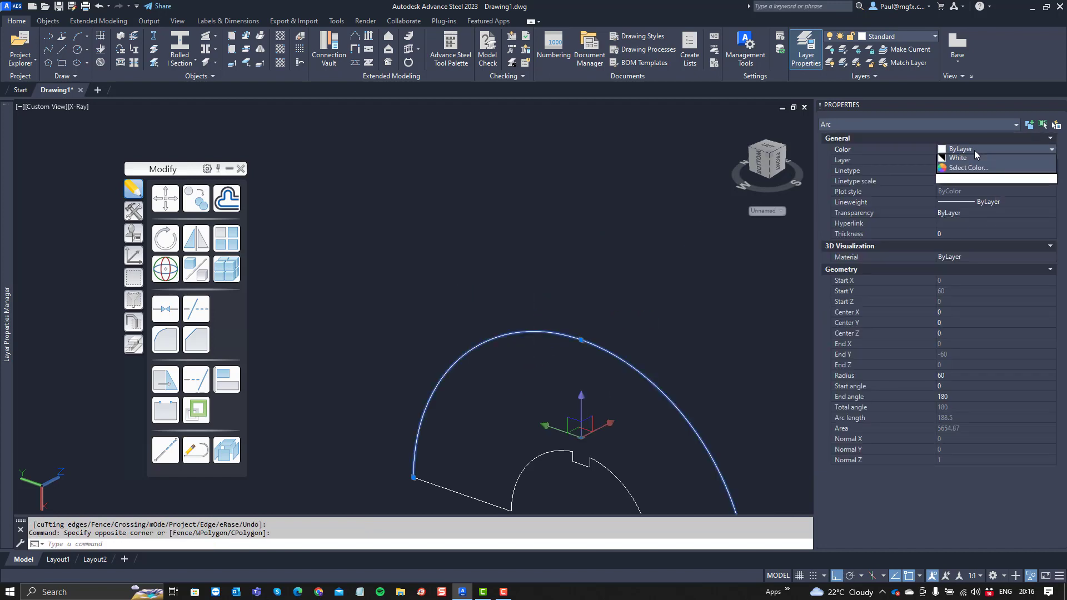
{"action": "left_click", "coordinate": [975, 150]}
{"action": "left_click", "coordinate": [970, 221]}
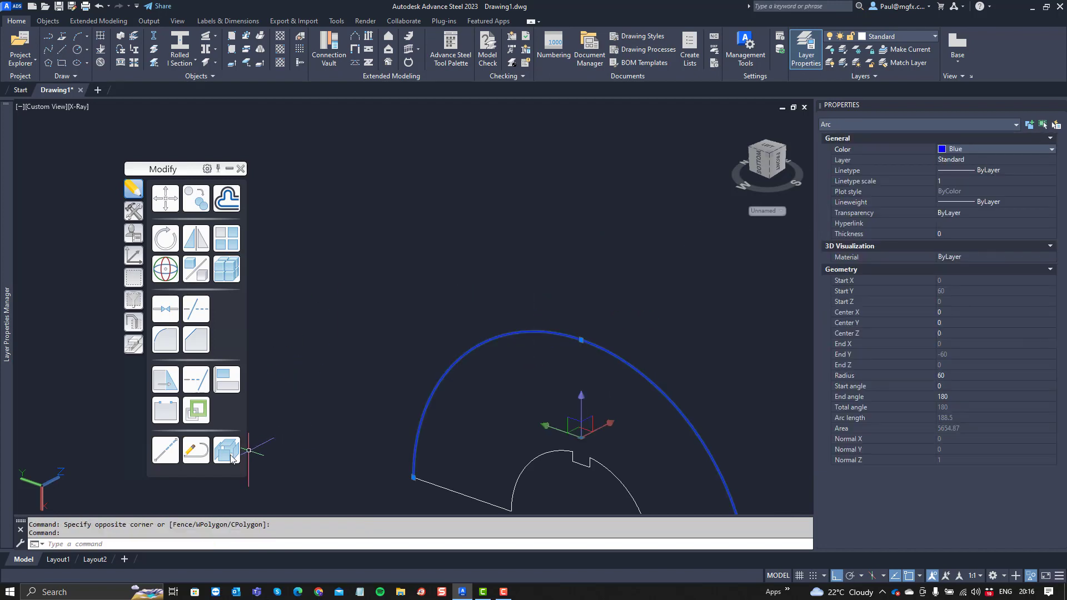
Step: Convert the blue outer arc to a polyline and join the remaining segments of the keyed half-ring outline to it
{"action": "left_click", "coordinate": [196, 450]}
{"action": "scroll", "coordinate": [639, 322], "scroll_direction": "down", "scroll_amount": 4}
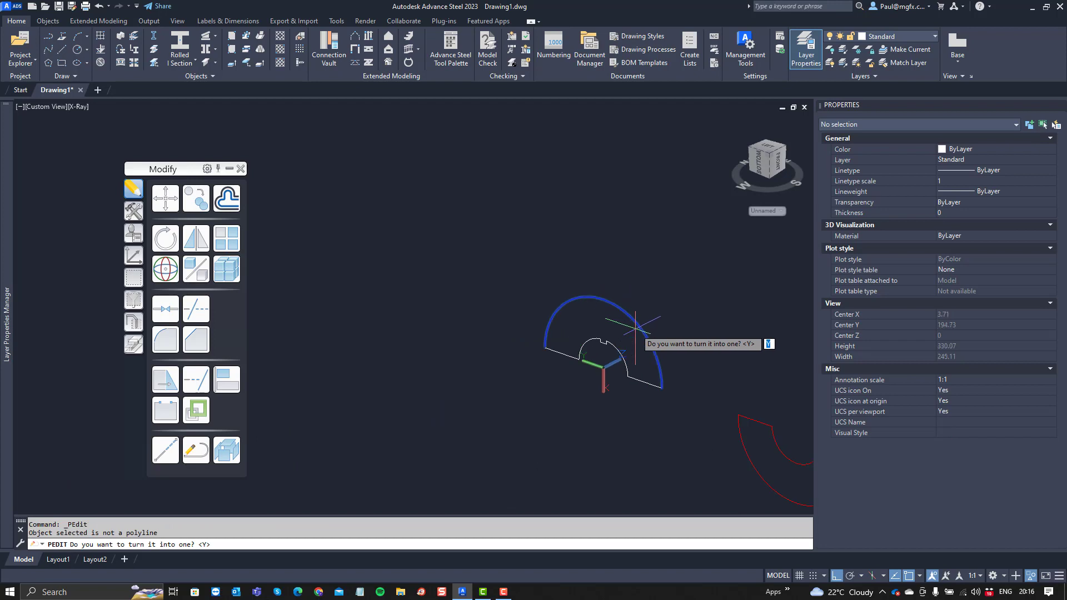
{"action": "key", "text": "Return"}
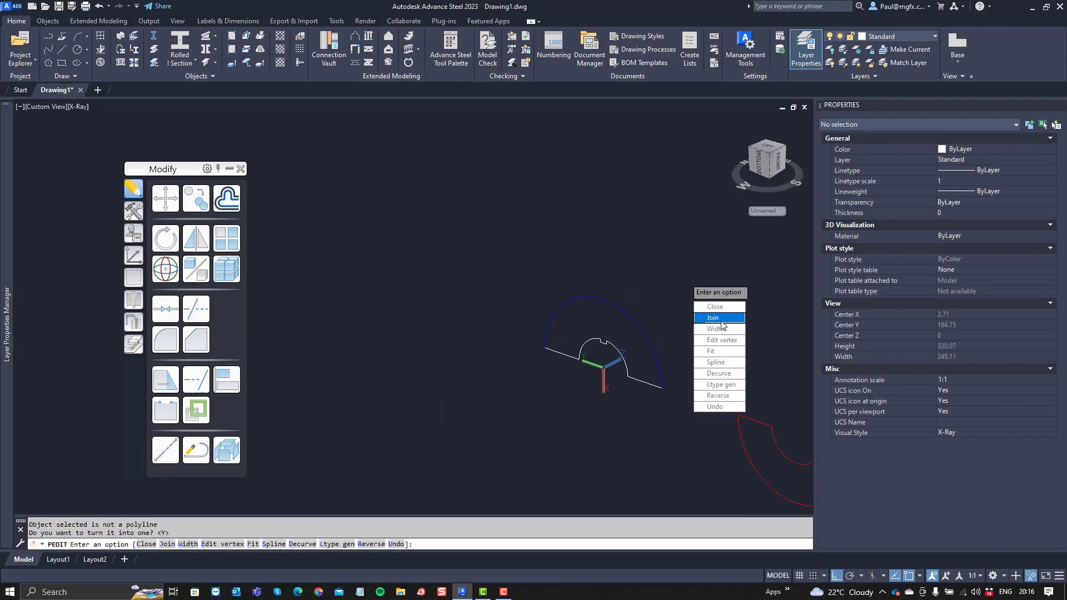
{"action": "left_click", "coordinate": [721, 322]}
{"action": "left_click", "coordinate": [679, 400]}
{"action": "left_click", "coordinate": [510, 280]}
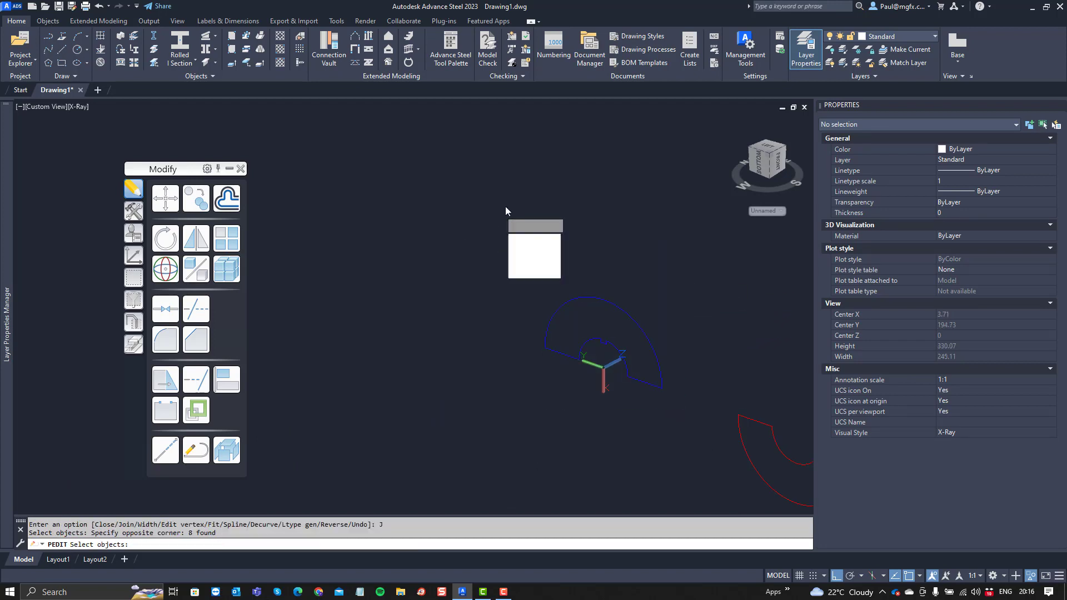
{"action": "key", "text": "Return"}
{"action": "right_click", "coordinate": [539, 199]}
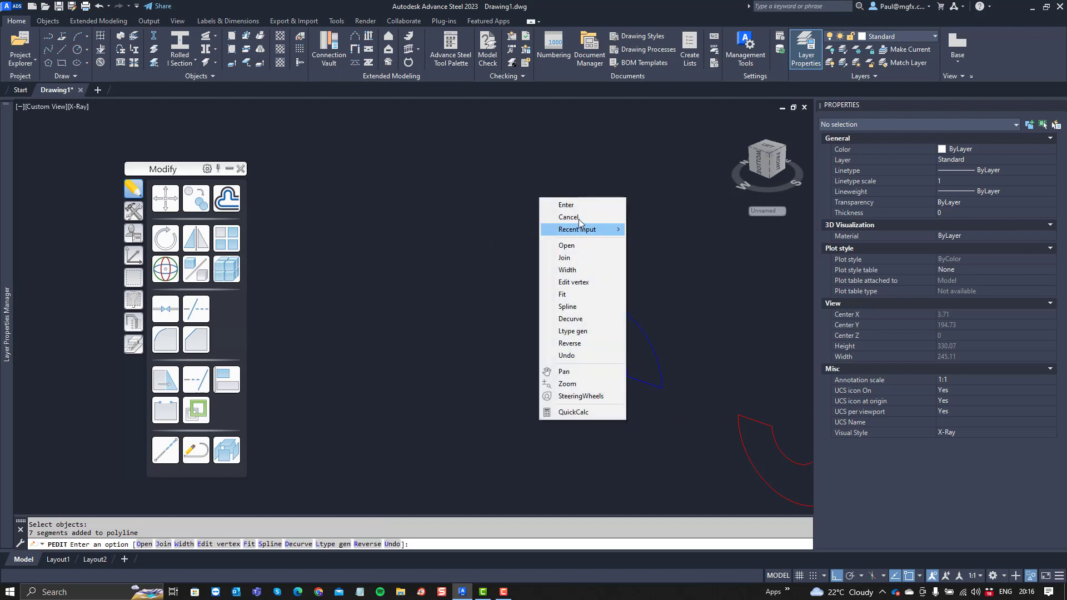
{"action": "left_click", "coordinate": [573, 209]}
Step: Move the red lower half-ring by its outer corner onto the matching outer corner of the blue upper half-ring
{"action": "middle_click_drag", "start_coordinate": [574, 222], "coordinate": [438, 180]}
{"action": "type", "text": "m"}
{"action": "key", "text": "Return"}
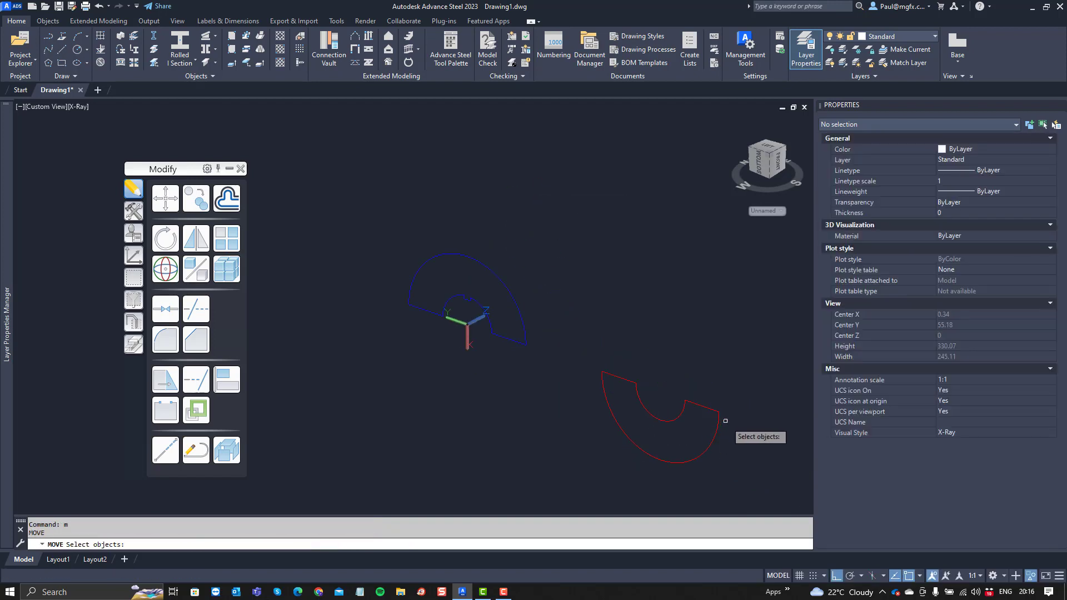
{"action": "left_click", "coordinate": [727, 422]}
{"action": "left_click", "coordinate": [666, 370]}
{"action": "key", "text": "Return"}
{"action": "left_click", "coordinate": [718, 415]}
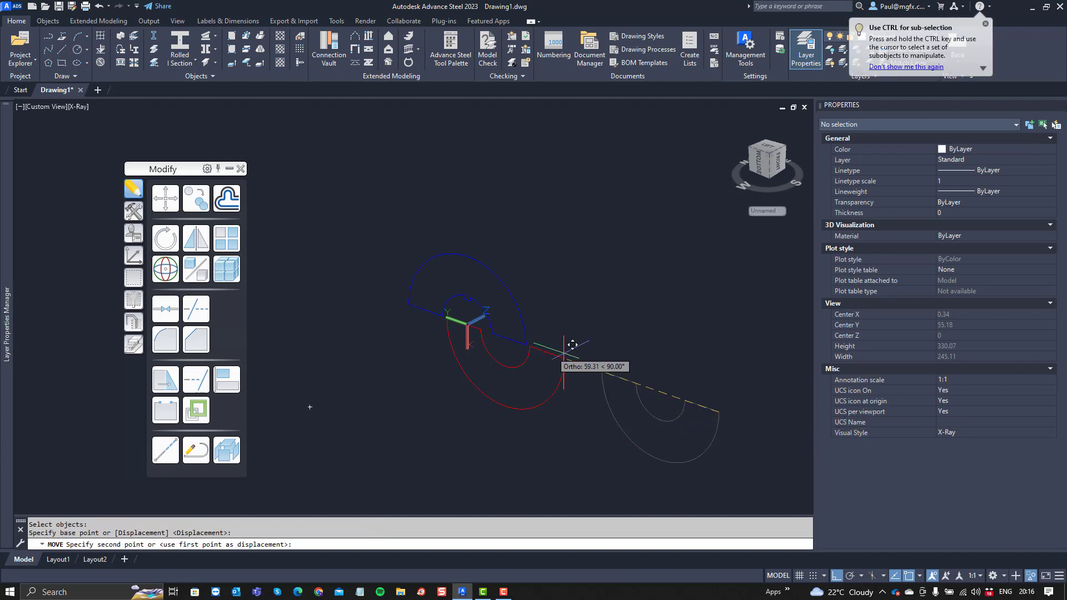
{"action": "scroll", "coordinate": [550, 342], "scroll_direction": "up", "scroll_amount": 4}
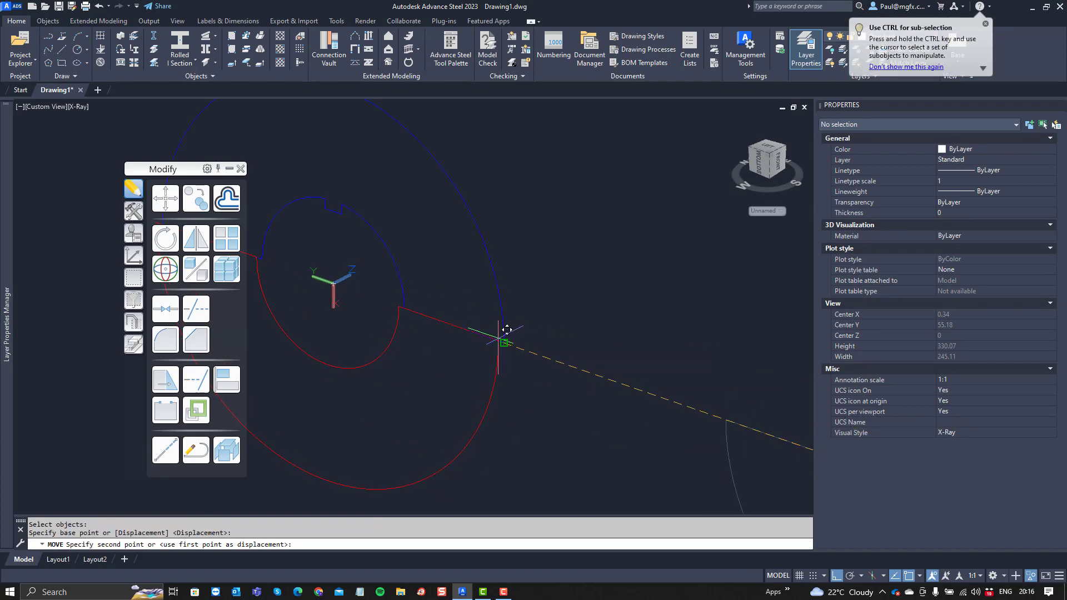
{"action": "left_click", "coordinate": [504, 337]}
Step: End the object isolation to bring the hidden round bar back into the model
{"action": "scroll", "coordinate": [505, 337], "scroll_direction": "down", "scroll_amount": 5}
{"action": "middle_click_drag", "start_coordinate": [516, 335], "coordinate": [646, 385]}
{"action": "scroll", "coordinate": [647, 383], "scroll_direction": "up", "scroll_amount": 4}
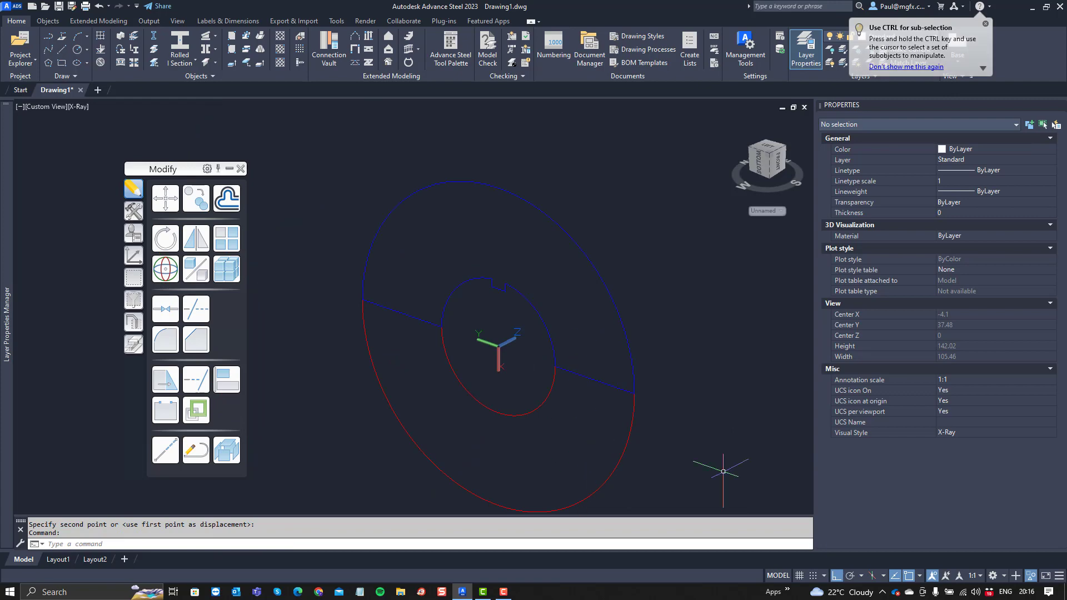
{"action": "left_click", "coordinate": [1030, 576]}
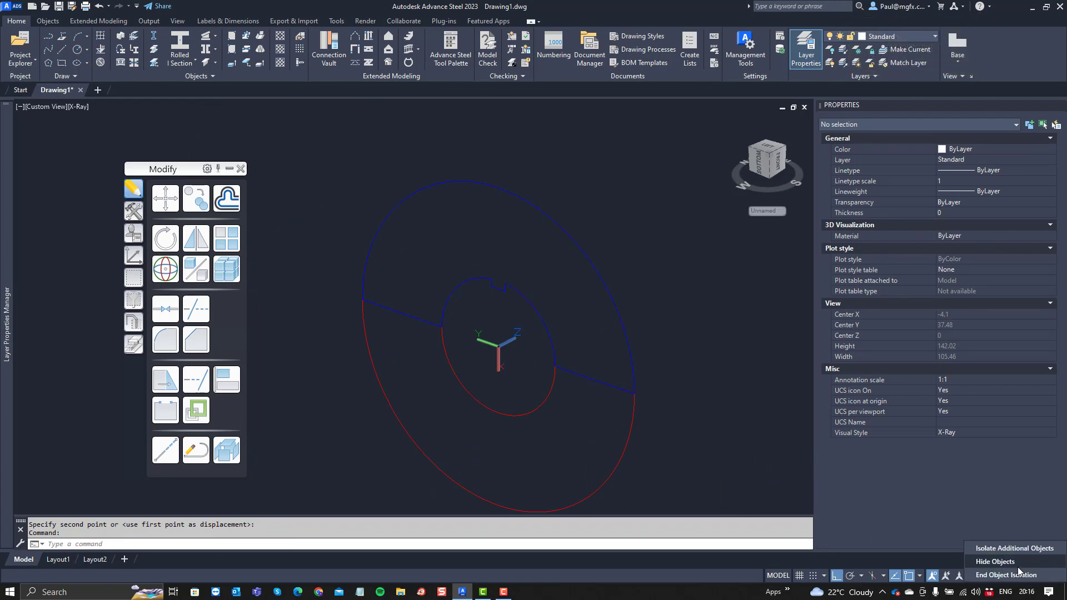
{"action": "left_click", "coordinate": [998, 577]}
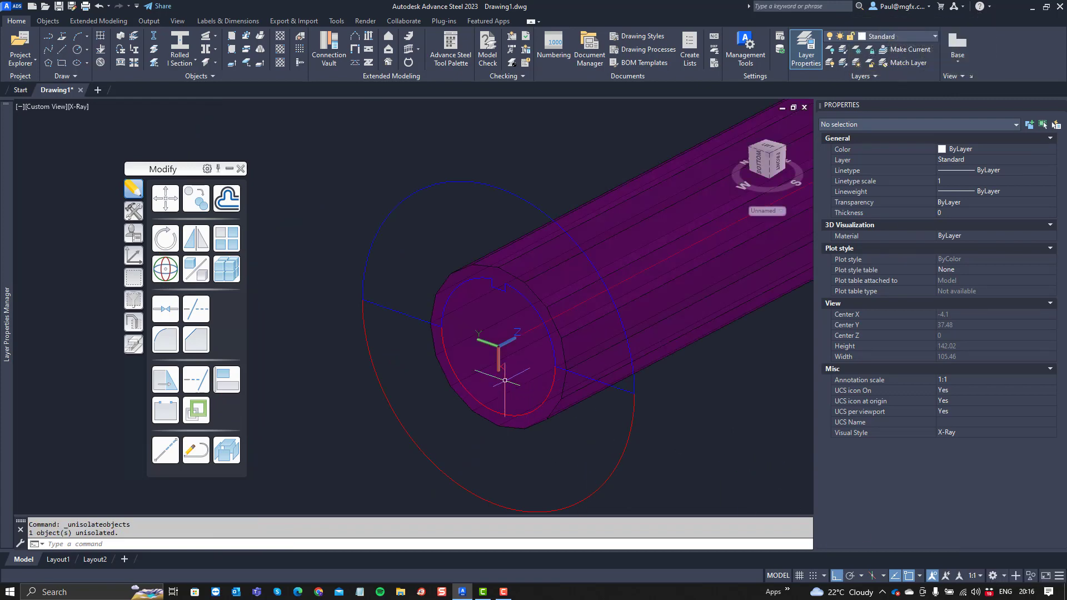
Step: Cut a polygonal contour notch into the bar end from the blue keyed half-ring polyline, with a Side 1 boundary of 50 mm
{"action": "scroll", "coordinate": [536, 378], "scroll_direction": "up", "scroll_amount": 2}
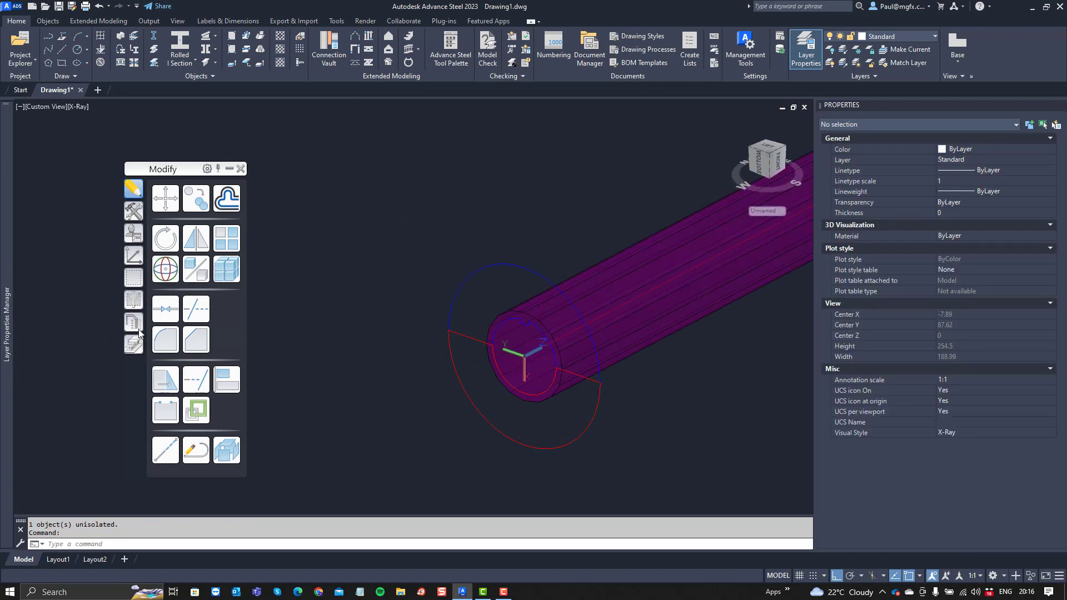
{"action": "left_click", "coordinate": [133, 345]}
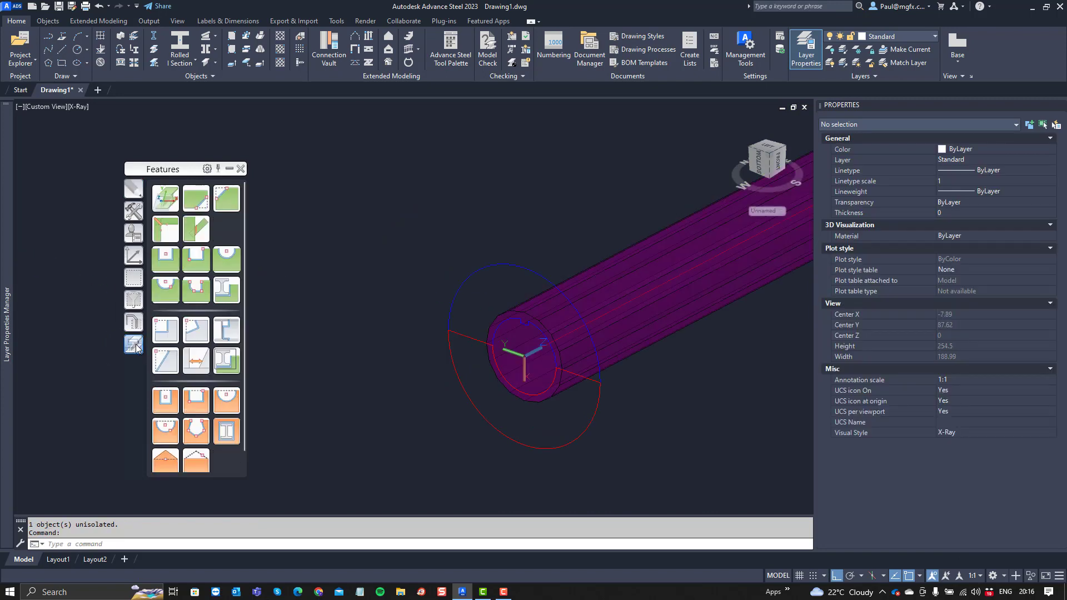
{"action": "left_click", "coordinate": [198, 289]}
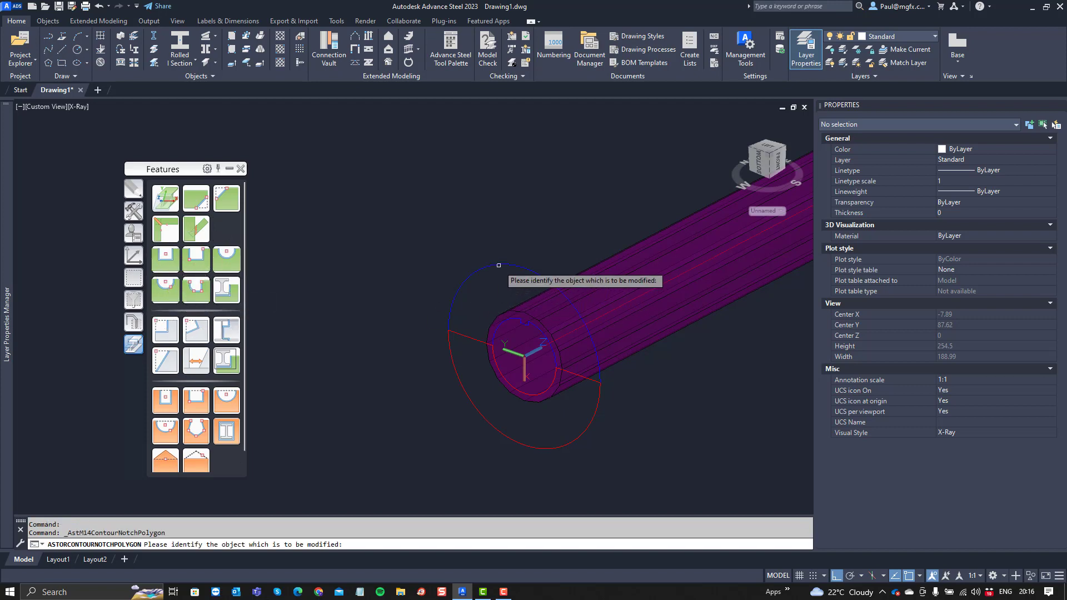
{"action": "left_click", "coordinate": [597, 256]}
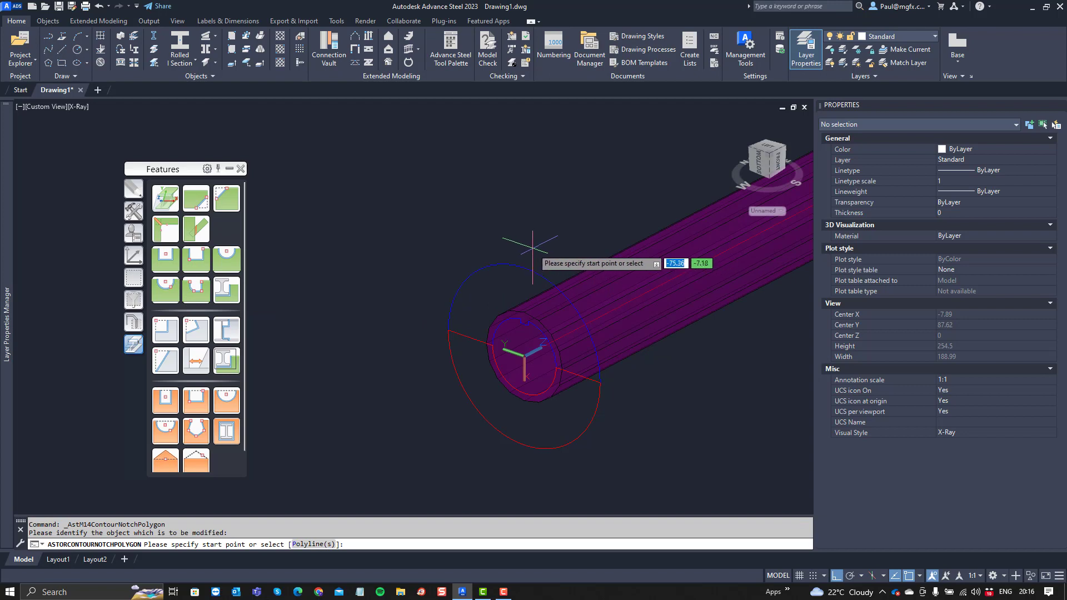
{"action": "left_click", "coordinate": [310, 545]}
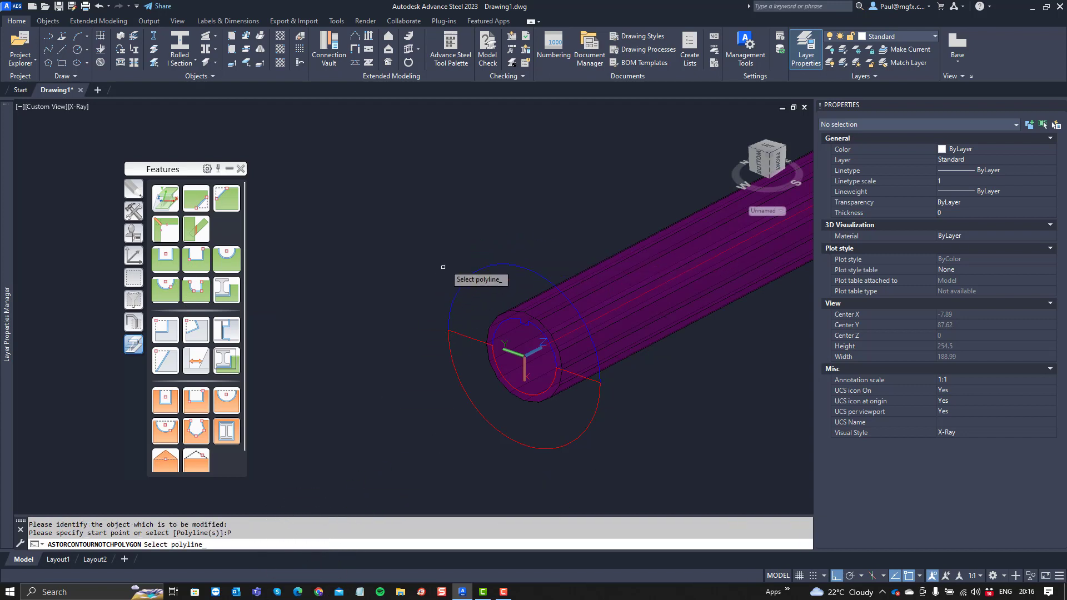
{"action": "left_click", "coordinate": [483, 268]}
{"action": "key", "text": "Return"}
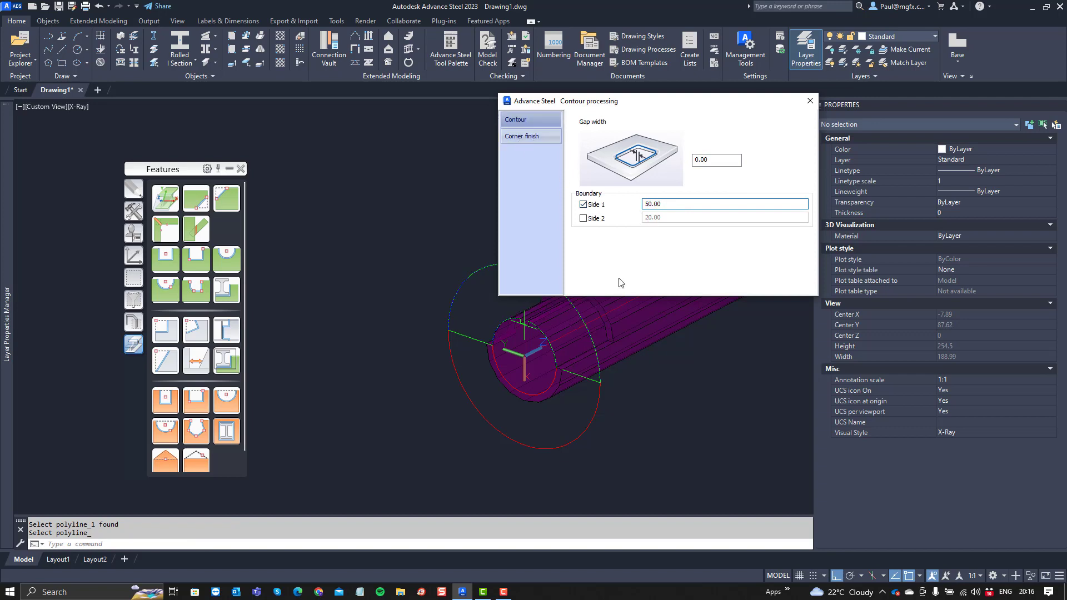
{"action": "left_click", "coordinate": [525, 136]}
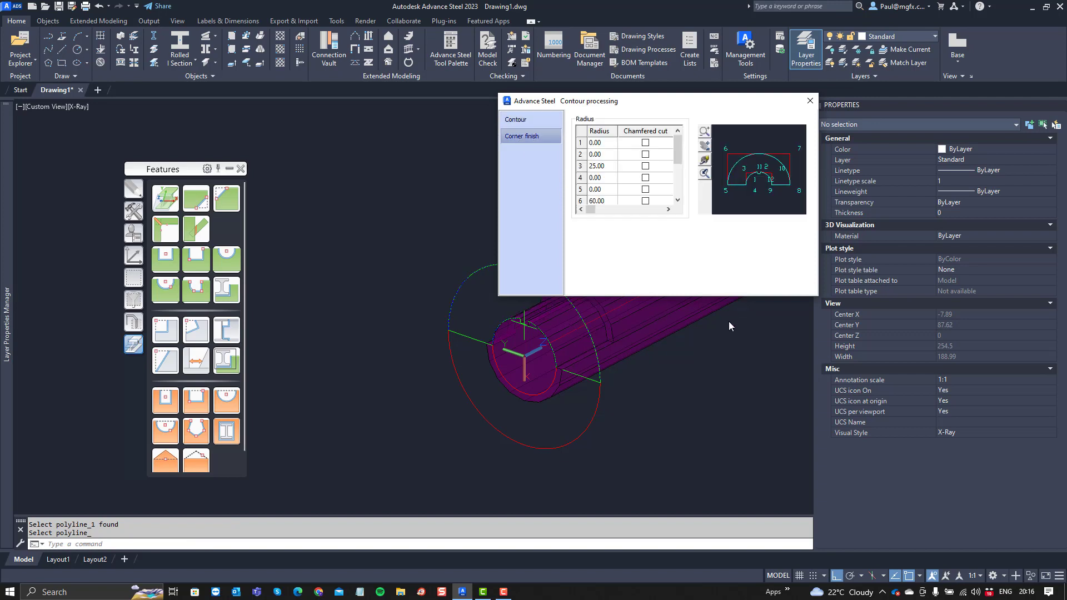
{"action": "left_click", "coordinate": [813, 102]}
Step: Set the viewport's visual style to Shaded
{"action": "middle_click_drag", "start_coordinate": [698, 374], "coordinate": [612, 428], "text": "shift"}
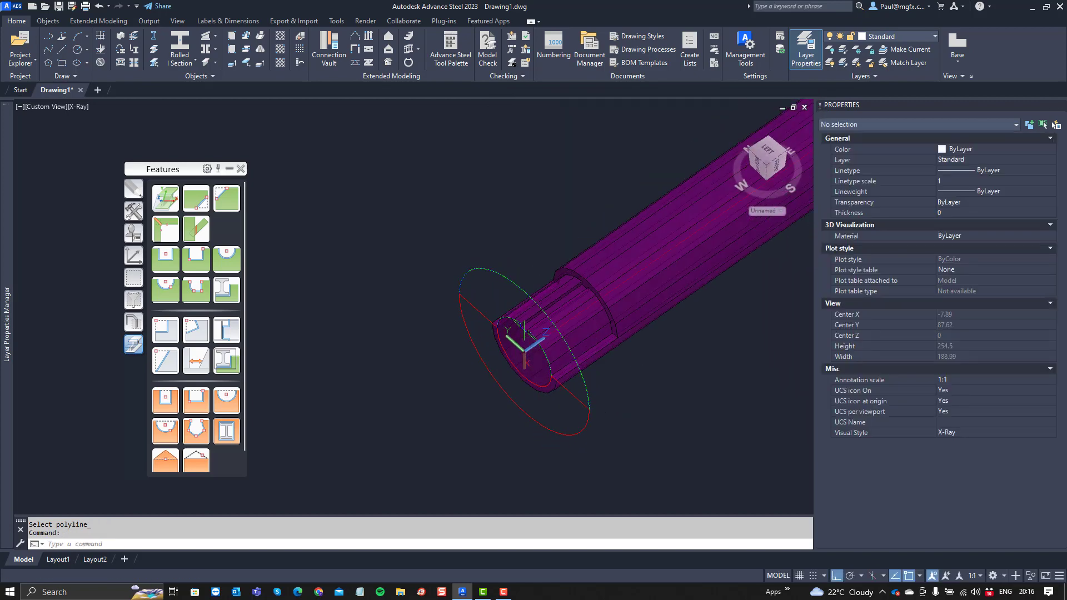
{"action": "left_click", "coordinate": [79, 106]}
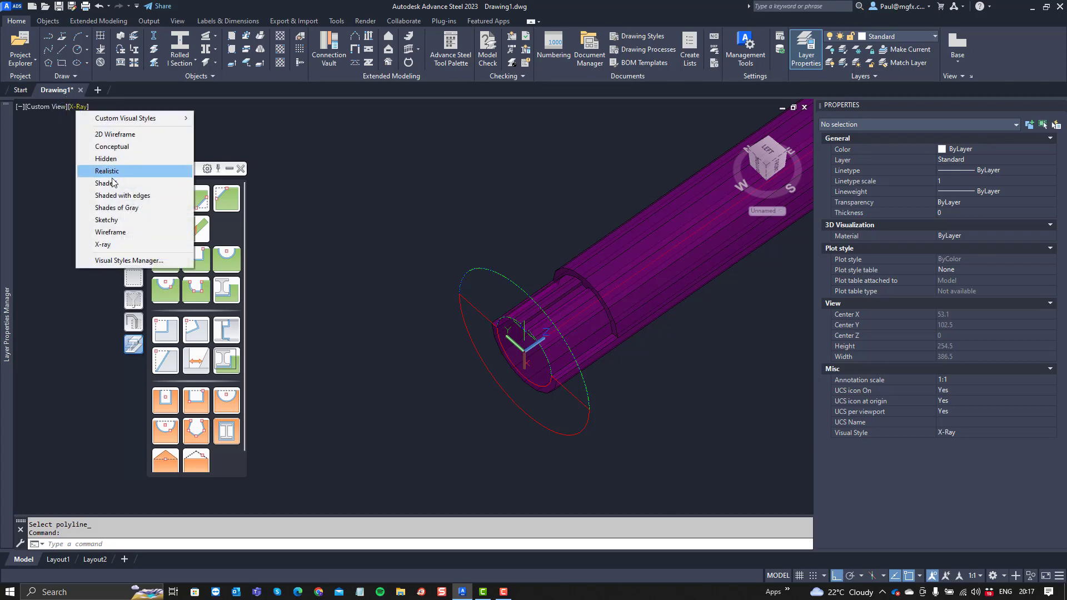
{"action": "left_click", "coordinate": [113, 183]}
Step: Examine the notched upper half of the bar end and its key from several angles
{"action": "scroll", "coordinate": [585, 285], "scroll_direction": "up", "scroll_amount": 3}
{"action": "middle_click_drag", "start_coordinate": [597, 309], "coordinate": [596, 279], "text": "shift"}
{"action": "middle_click_drag", "start_coordinate": [429, 314], "coordinate": [468, 255], "text": "shift"}
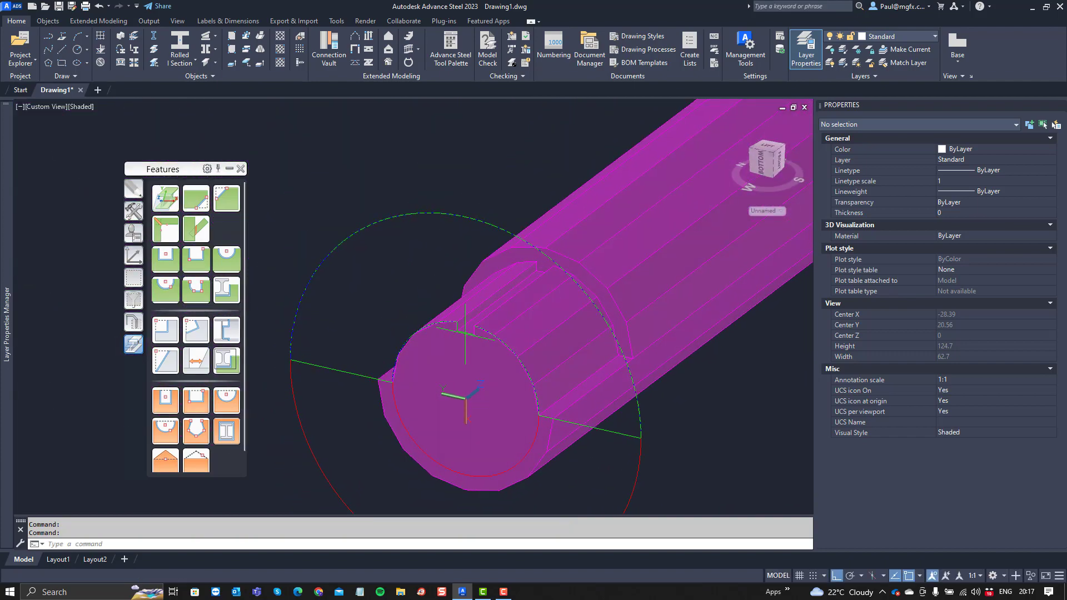
{"action": "scroll", "coordinate": [465, 331], "scroll_direction": "up", "scroll_amount": 2}
{"action": "scroll", "coordinate": [484, 305], "scroll_direction": "down", "scroll_amount": 4}
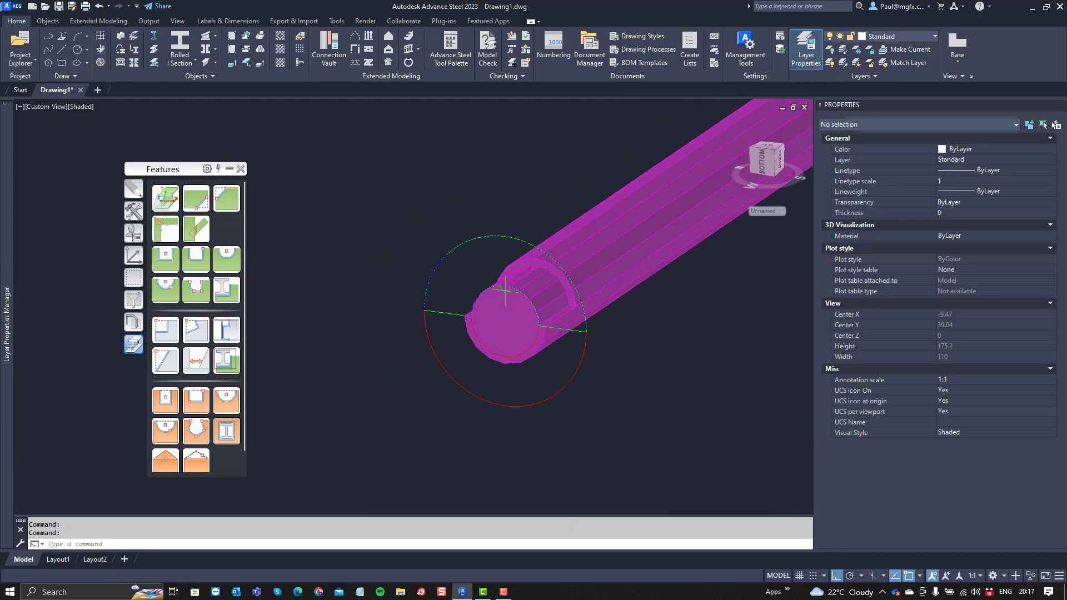
{"action": "scroll", "coordinate": [489, 309], "scroll_direction": "down", "scroll_amount": 2}
{"action": "middle_click_drag", "start_coordinate": [499, 321], "coordinate": [473, 343], "text": "shift"}
{"action": "scroll", "coordinate": [566, 260], "scroll_direction": "up", "scroll_amount": 5}
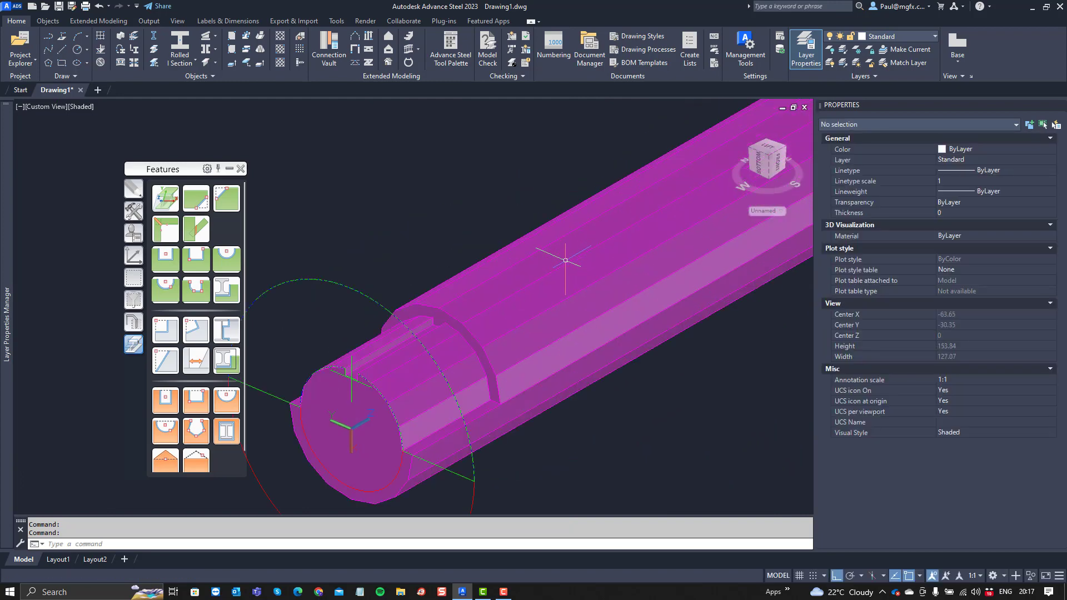
{"action": "middle_click_drag", "start_coordinate": [566, 260], "coordinate": [347, 373], "text": "shift"}
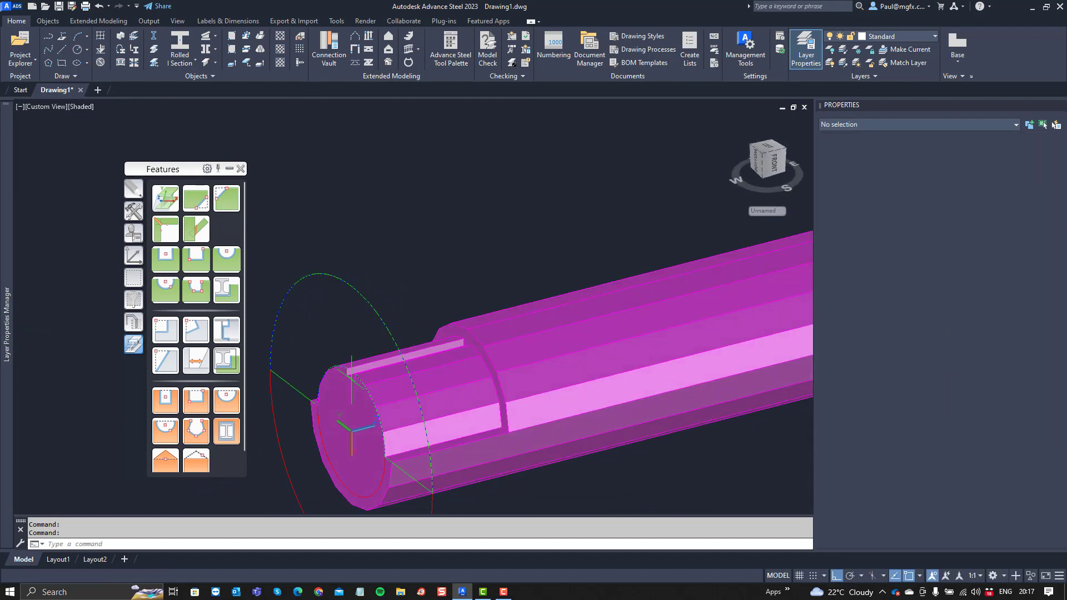
Step: Cut a polygonal contour notch into the bar end from the red lower half-ring polyline, with a Side 1 boundary of 50 mm
{"action": "middle_click_drag", "start_coordinate": [244, 385], "coordinate": [366, 313]}
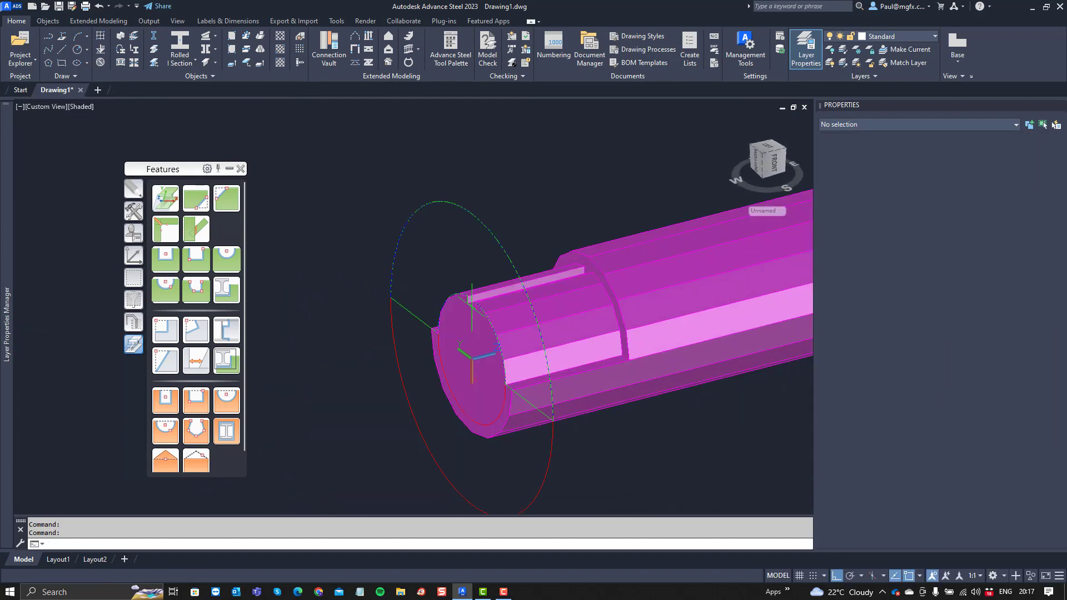
{"action": "left_click", "coordinate": [202, 295]}
{"action": "left_click", "coordinate": [609, 370]}
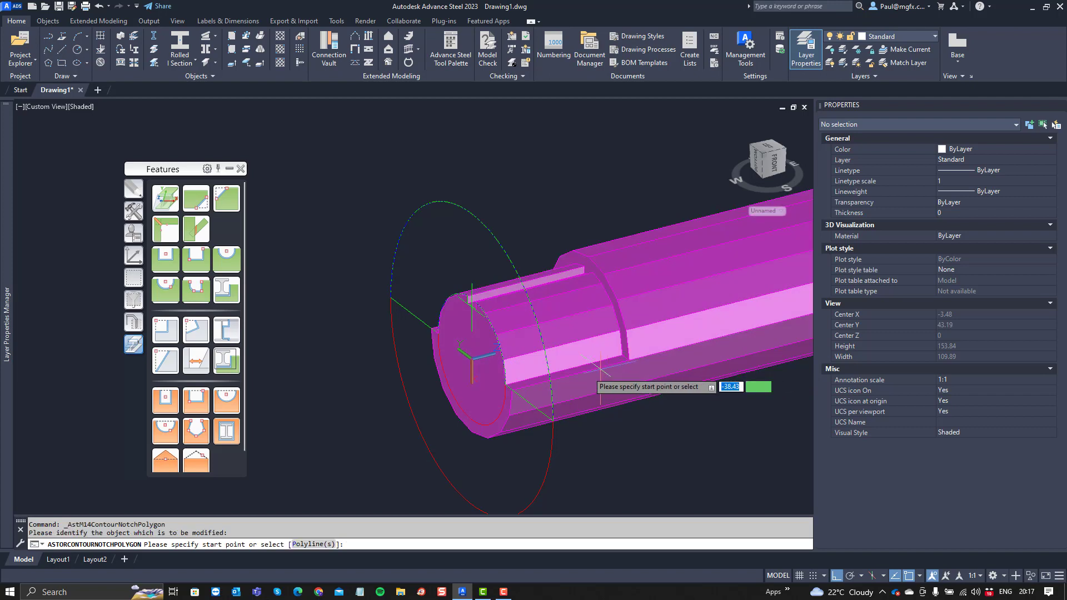
{"action": "left_click", "coordinate": [313, 544]}
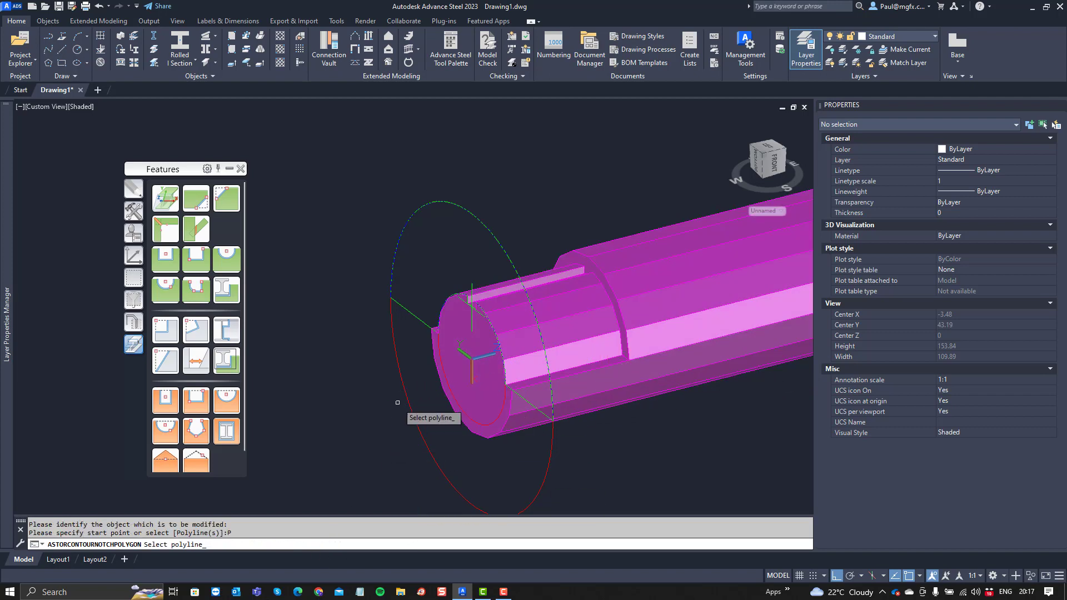
{"action": "left_click", "coordinate": [403, 389]}
{"action": "key", "text": "Return"}
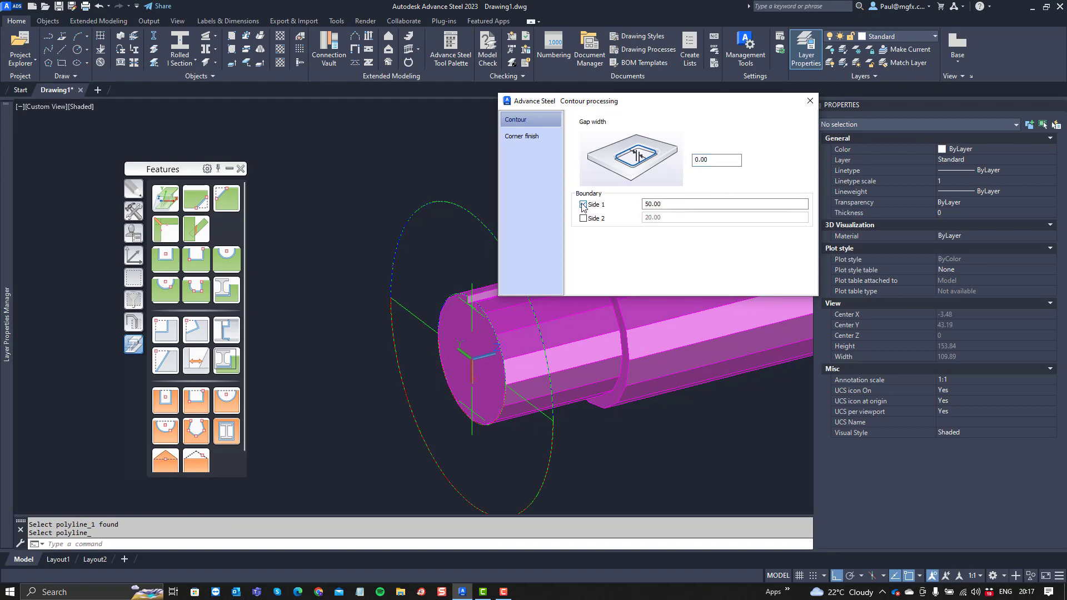
{"action": "left_click", "coordinate": [811, 101]}
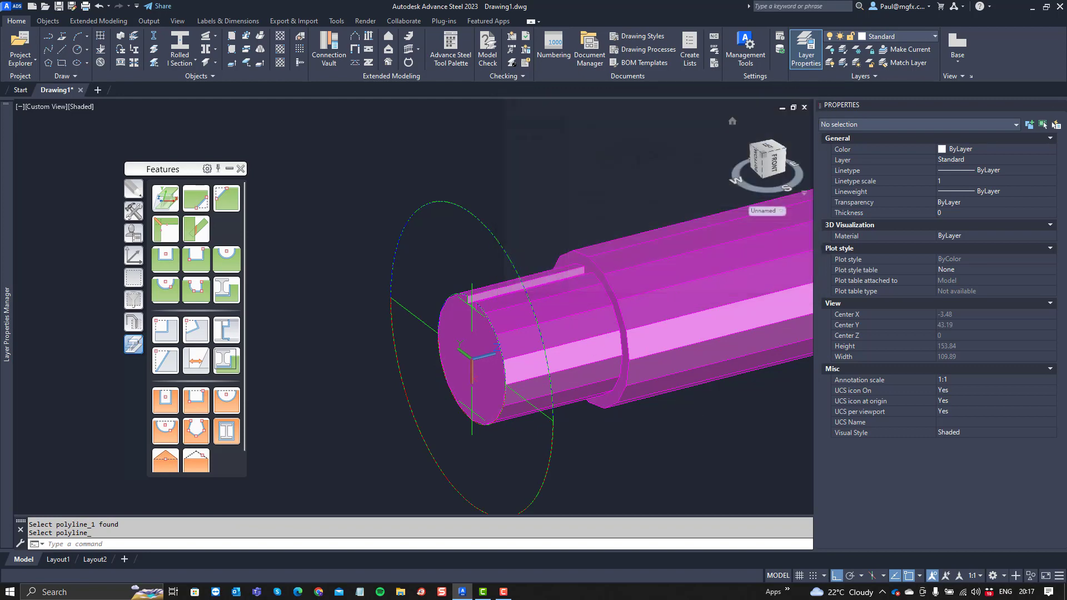
{"action": "middle_click_drag", "start_coordinate": [669, 405], "coordinate": [400, 333], "text": "shift"}
{"action": "scroll", "coordinate": [423, 393], "scroll_direction": "down", "scroll_amount": 2}
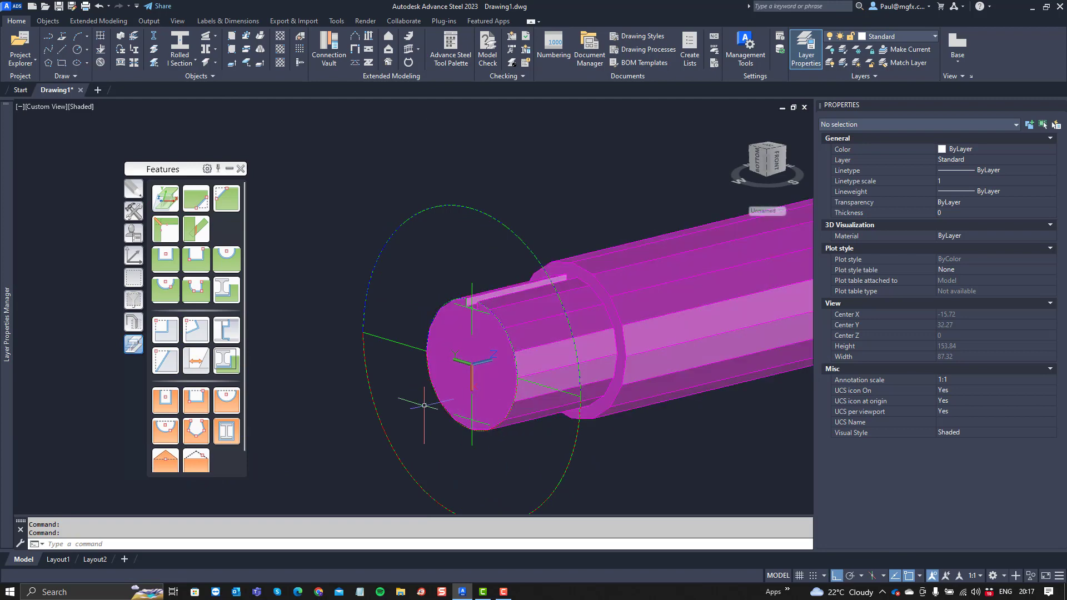
{"action": "mouse_move", "coordinate": [444, 344]}
{"action": "middle_mouse_down", "text": "shift"}
{"action": "mouse_move", "coordinate": [437, 367]}
{"action": "mouse_move", "coordinate": [449, 338]}
{"action": "middle_mouse_up", "text": "shift"}
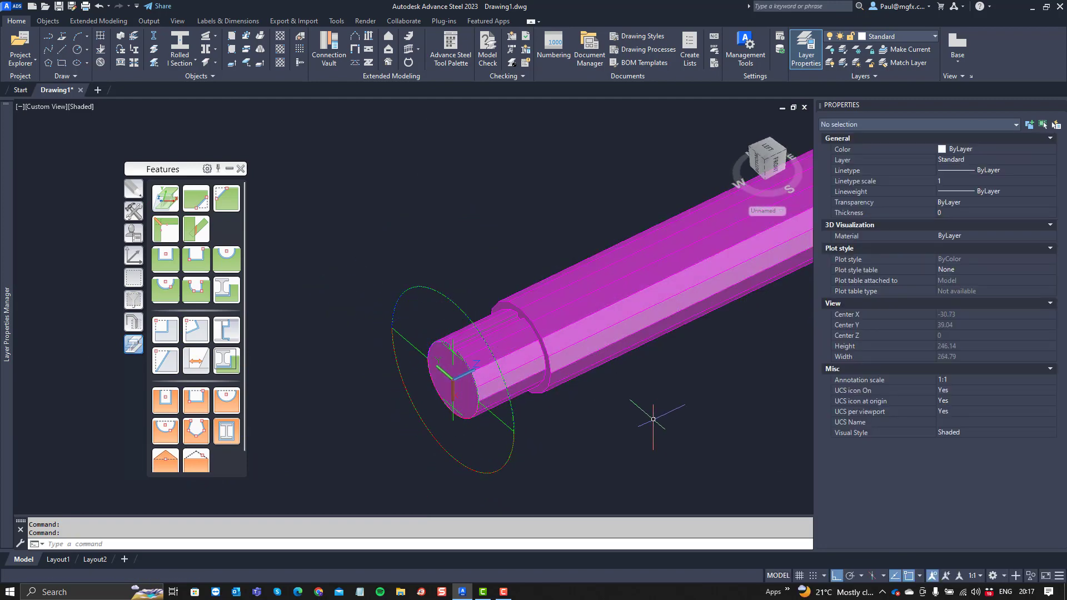
{"action": "middle_click_drag", "start_coordinate": [648, 424], "coordinate": [611, 395], "text": "shift"}
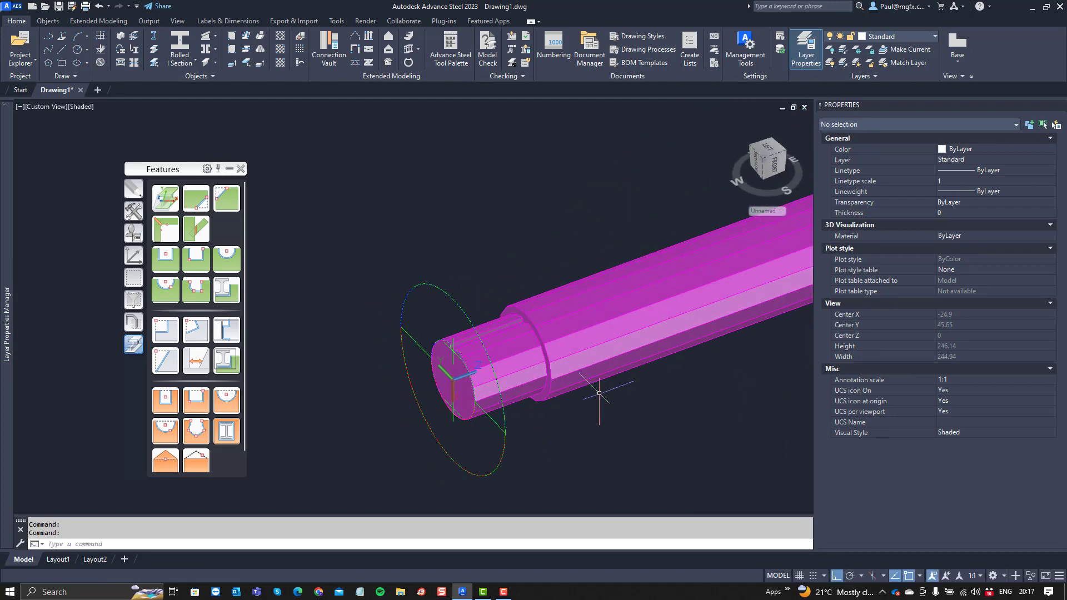